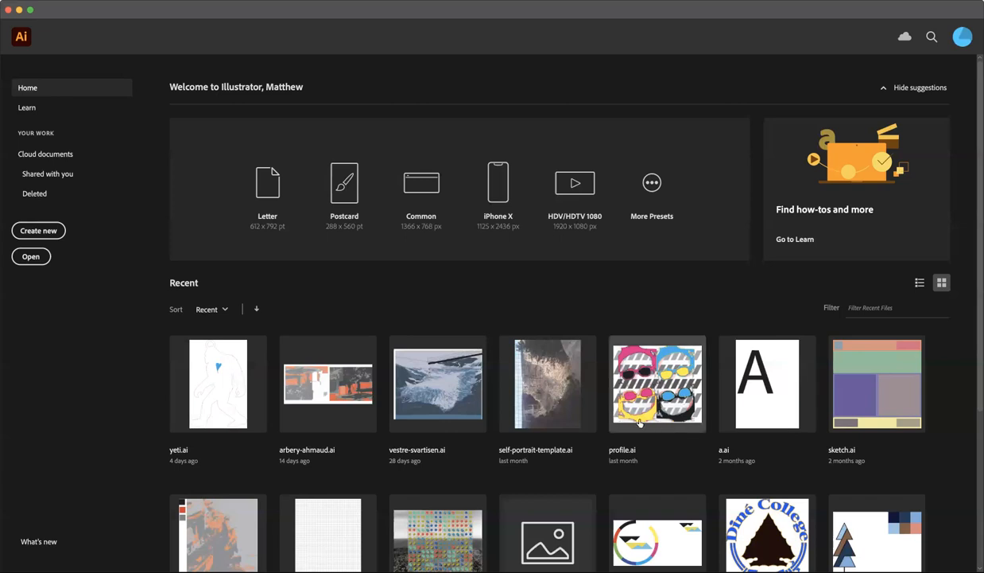
{"action": "scroll", "coordinate": [640, 423], "scroll_direction": "down", "scroll_amount": 5}
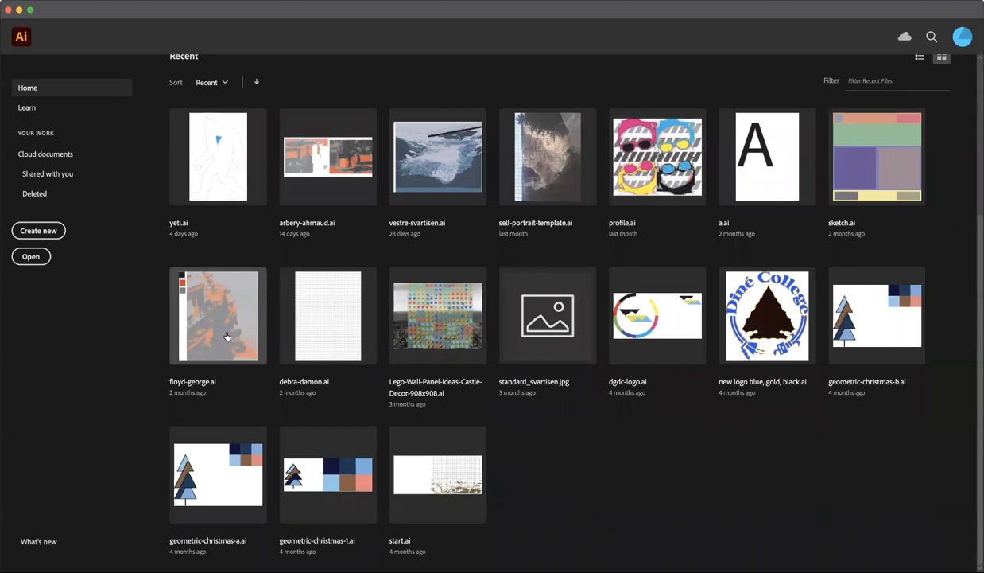
{"action": "scroll", "coordinate": [479, 376], "scroll_direction": "up", "scroll_amount": 5}
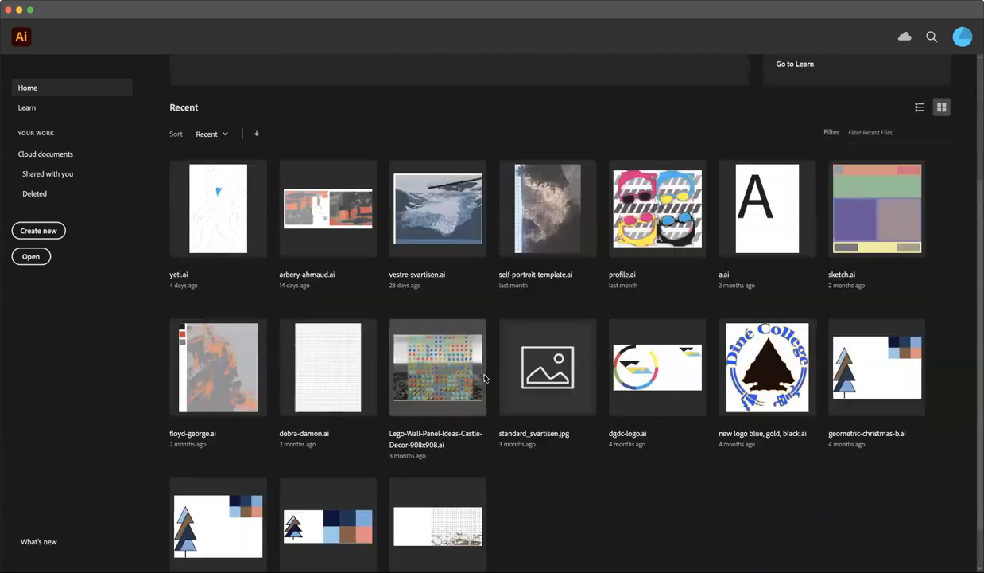
{"action": "scroll", "coordinate": [509, 381], "scroll_direction": "down", "scroll_amount": 5}
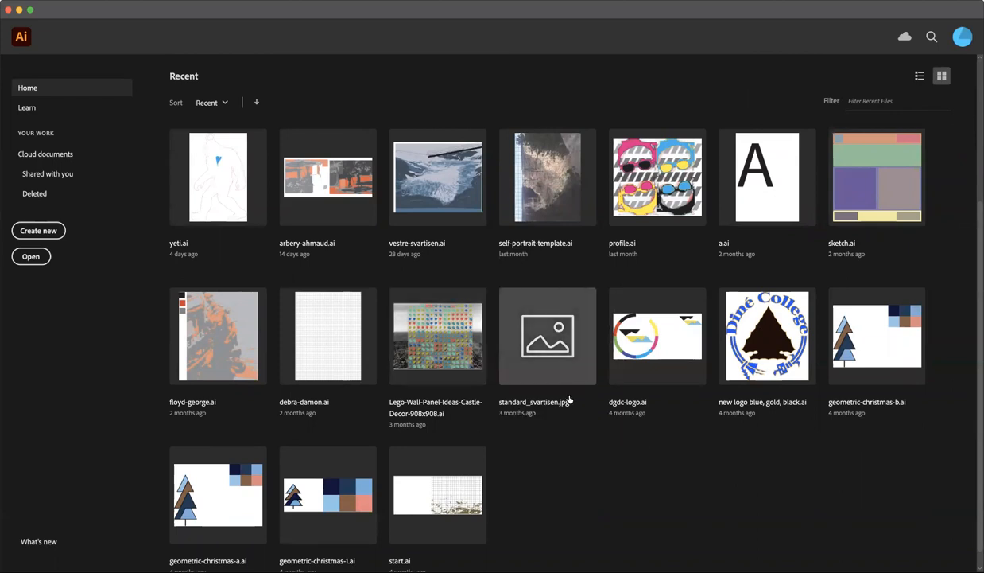
{"action": "scroll", "coordinate": [569, 400], "scroll_direction": "up", "scroll_amount": 3}
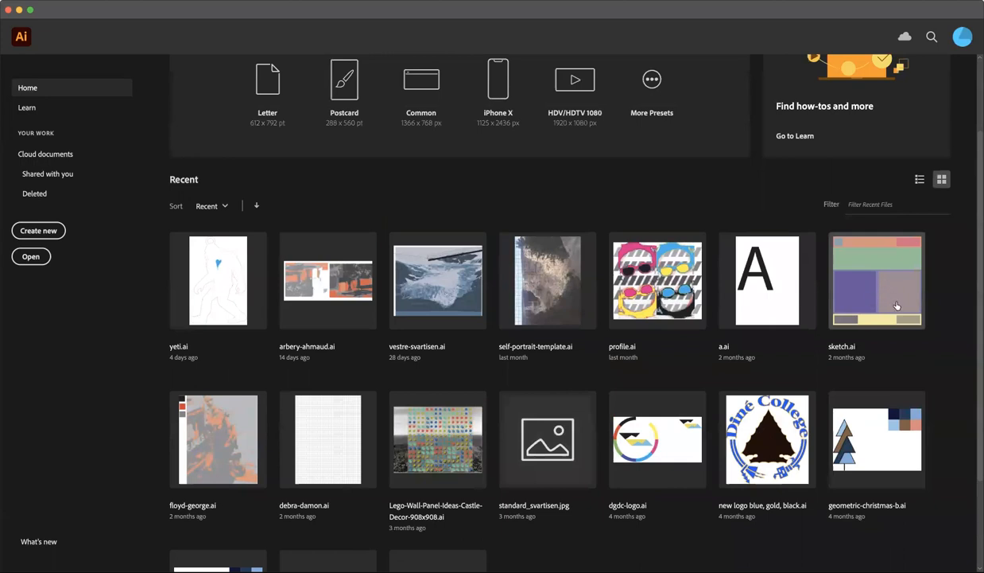
{"action": "scroll", "coordinate": [760, 362], "scroll_direction": "up", "scroll_amount": 2}
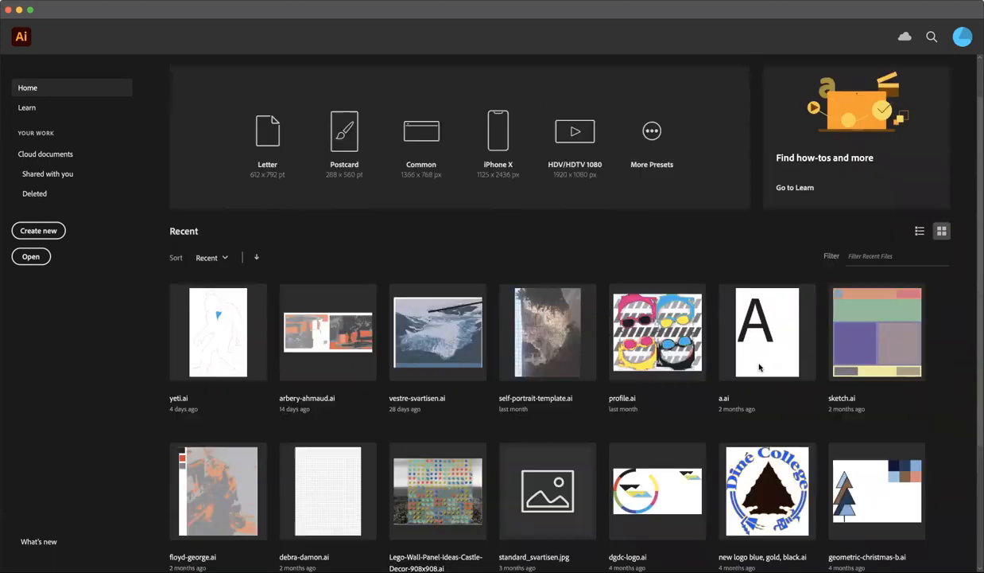
{"action": "scroll", "coordinate": [759, 366], "scroll_direction": "up", "scroll_amount": 2}
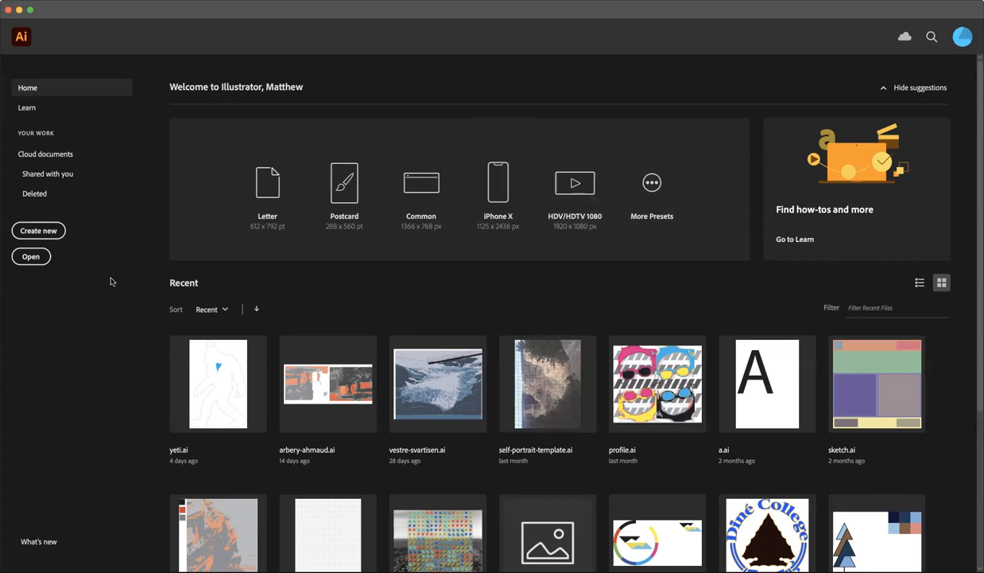
Start a new document and browse the preset categories to the Print presets with Letter chosen.
{"action": "left_click", "coordinate": [44, 231]}
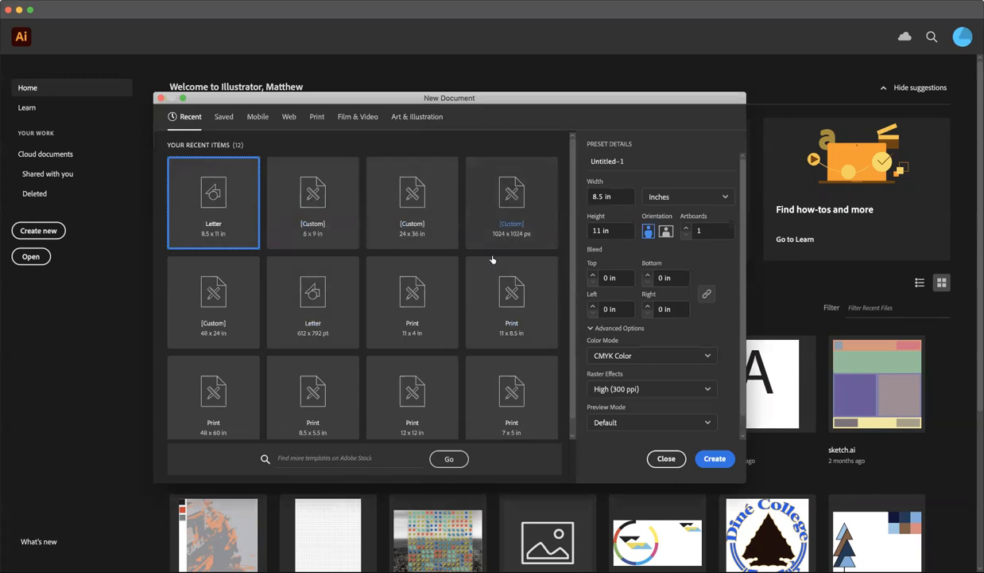
{"action": "left_click", "coordinate": [222, 118]}
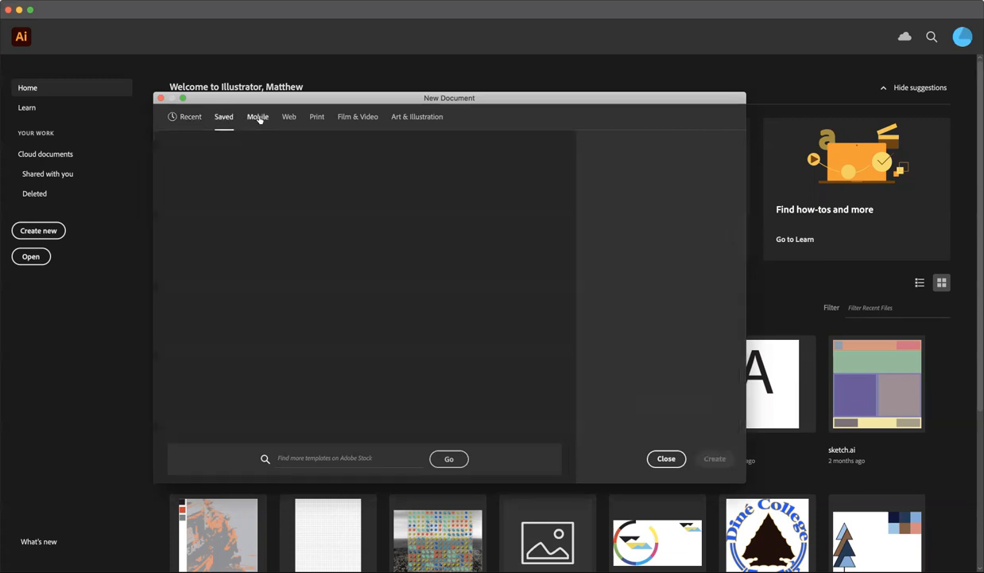
{"action": "left_click", "coordinate": [258, 118]}
{"action": "left_click", "coordinate": [289, 118]}
{"action": "left_click", "coordinate": [315, 118]}
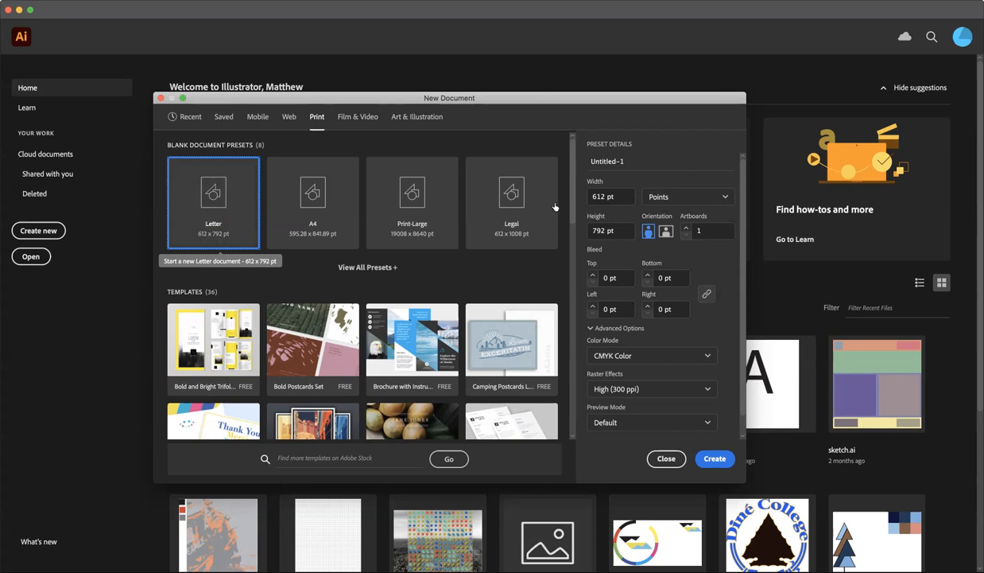
Name the new document project-1-digital-media.
{"action": "left_click_drag", "start_coordinate": [622, 161], "coordinate": [590, 162]}
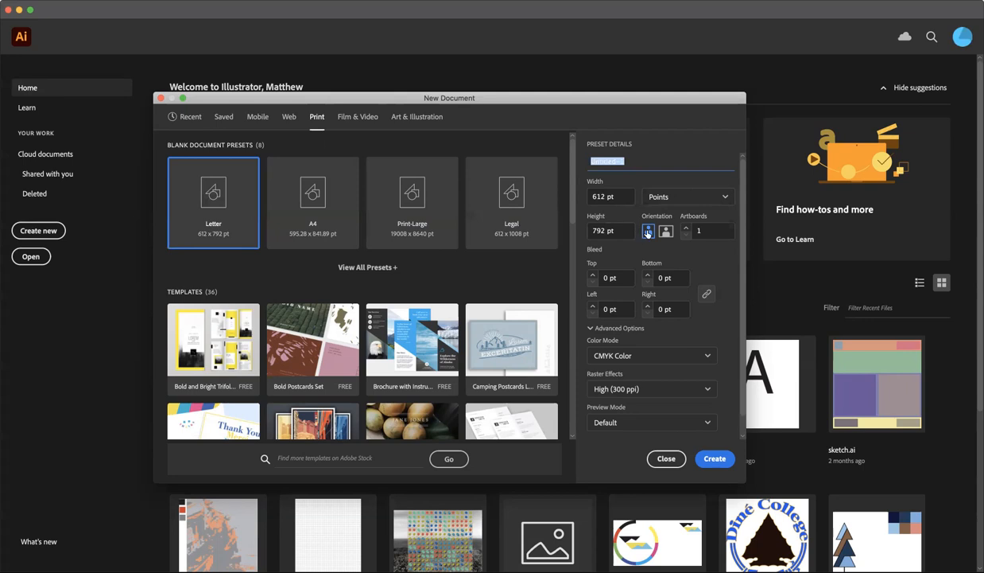
{"action": "type", "text": "project-1"}
{"action": "key", "text": "BackSpace"}
{"action": "key", "text": "BackSpace"}
{"action": "key", "text": "BackSpace"}
{"action": "key", "text": "BackSpace"}
{"action": "key", "text": "BackSpace"}
{"action": "key", "text": "BackSpace"}
{"action": "key", "text": "BackSpace"}
{"action": "key", "text": "BackSpace"}
{"action": "type", "text": "project-1-digit"}
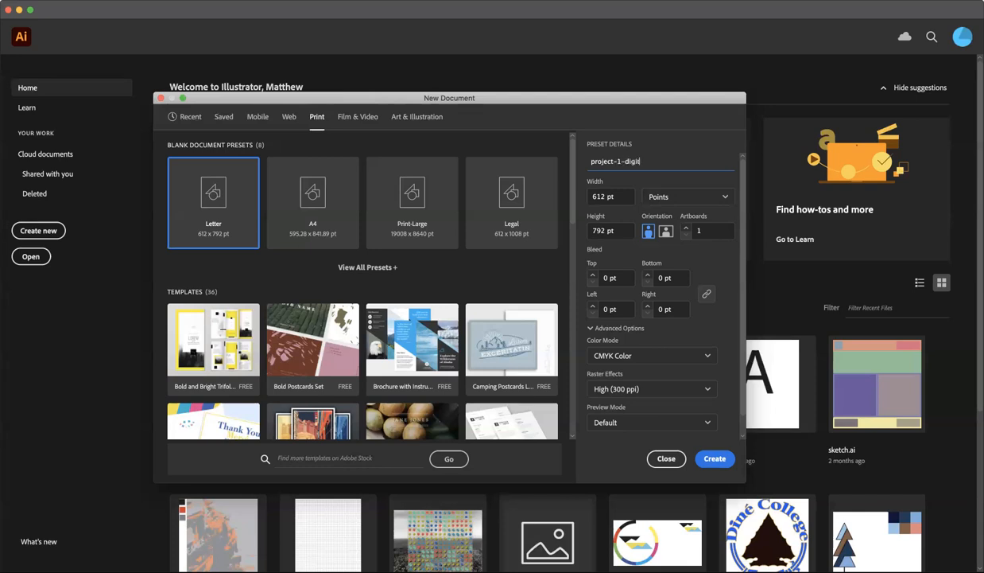
{"action": "type", "text": "al-media"}
Set the document's units to inches and its orientation to landscape.
{"action": "left_click", "coordinate": [682, 199]}
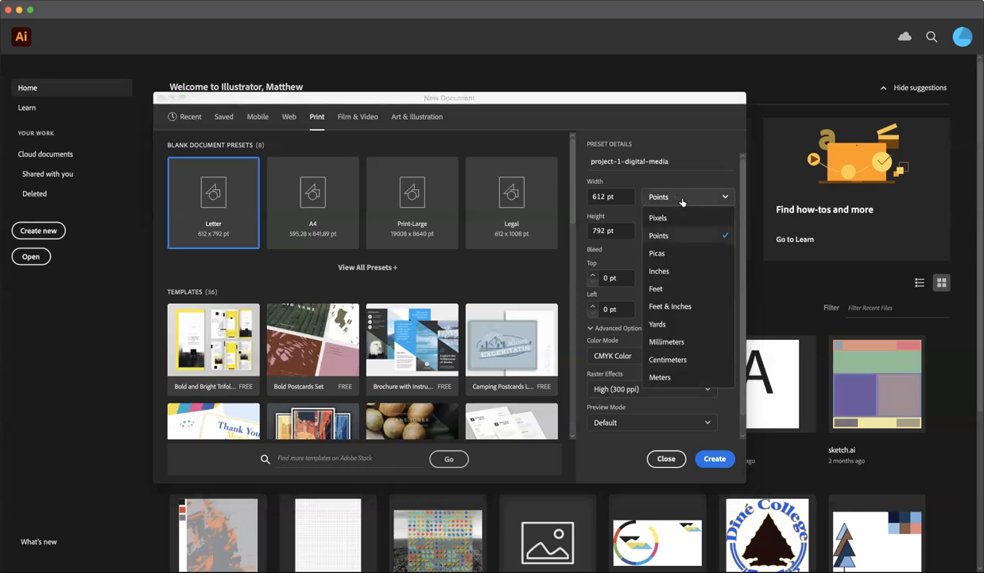
{"action": "left_click", "coordinate": [676, 274]}
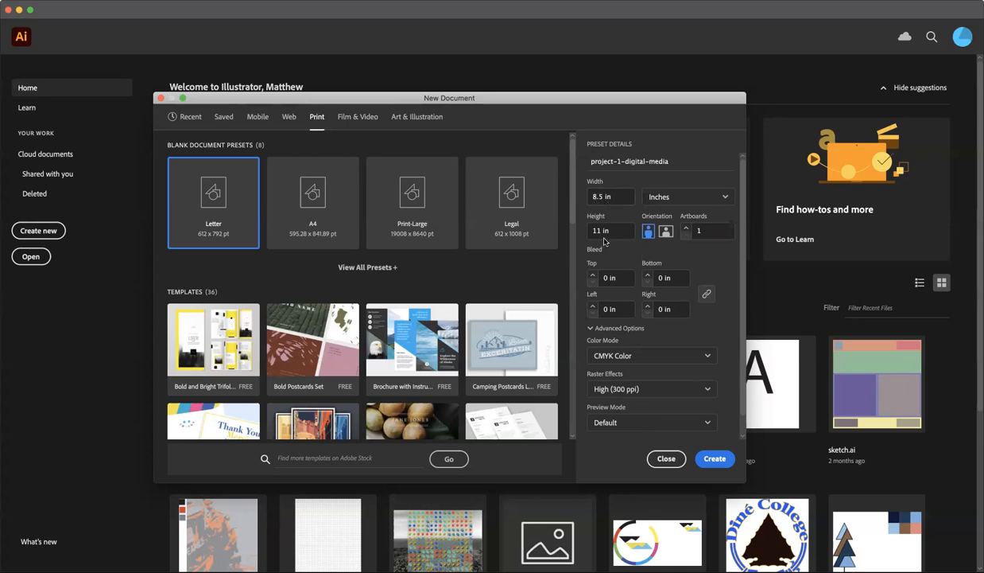
{"action": "left_click", "coordinate": [666, 230]}
{"action": "scroll", "coordinate": [676, 306], "scroll_direction": "down", "scroll_amount": 2}
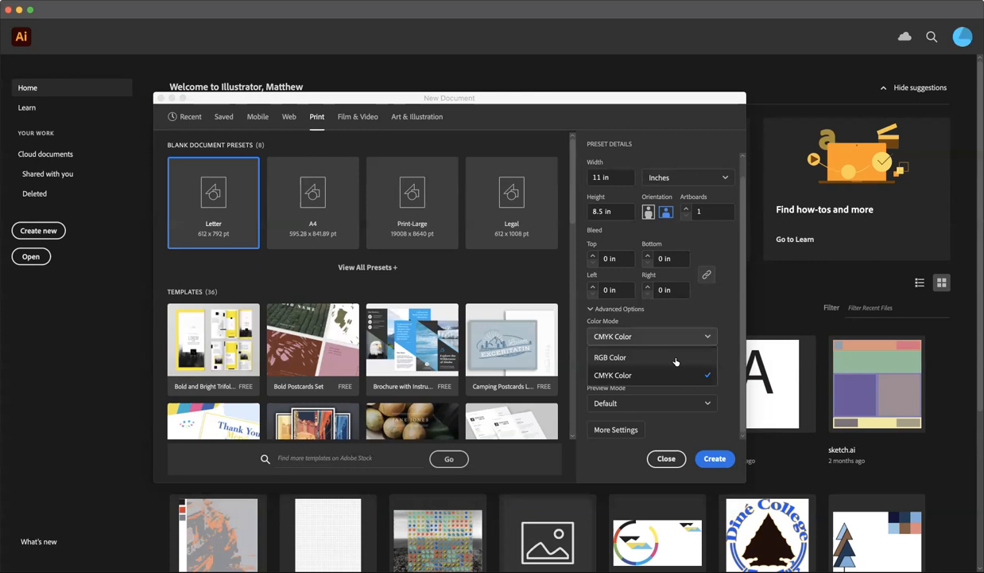
Collapse the advanced options, check the additional settings without changing them, and create the document.
{"action": "left_click", "coordinate": [705, 315]}
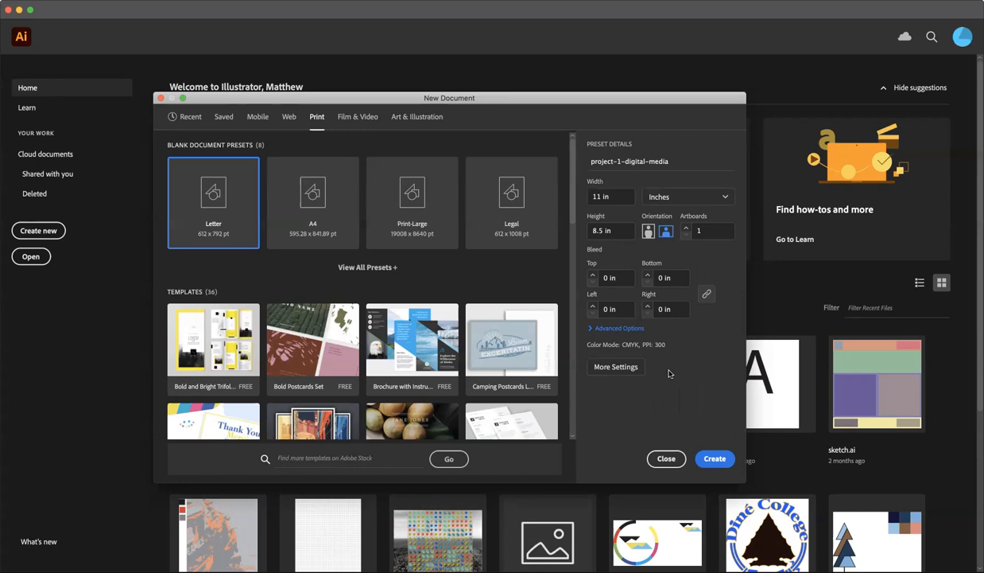
{"action": "left_click", "coordinate": [619, 368]}
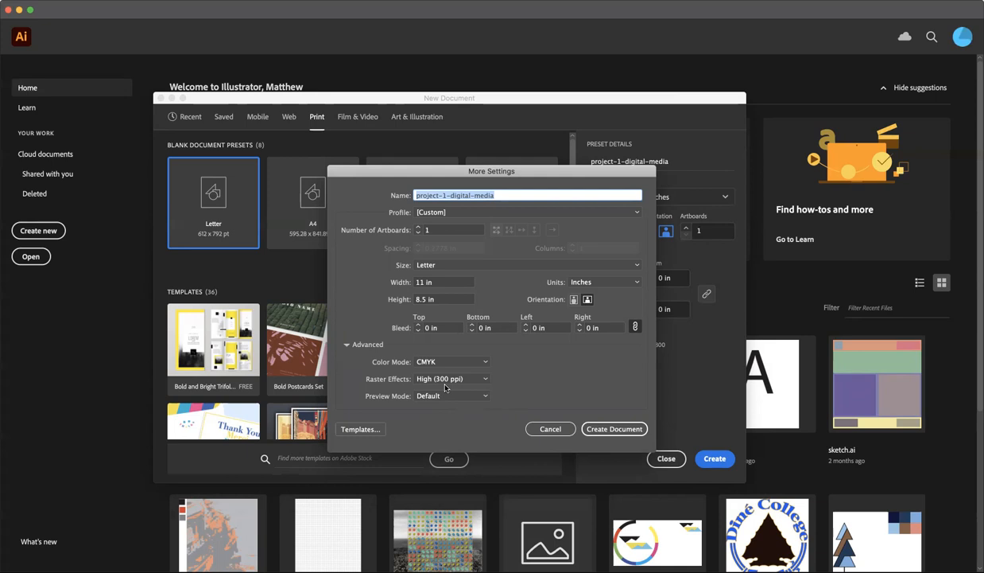
{"action": "left_click", "coordinate": [547, 429]}
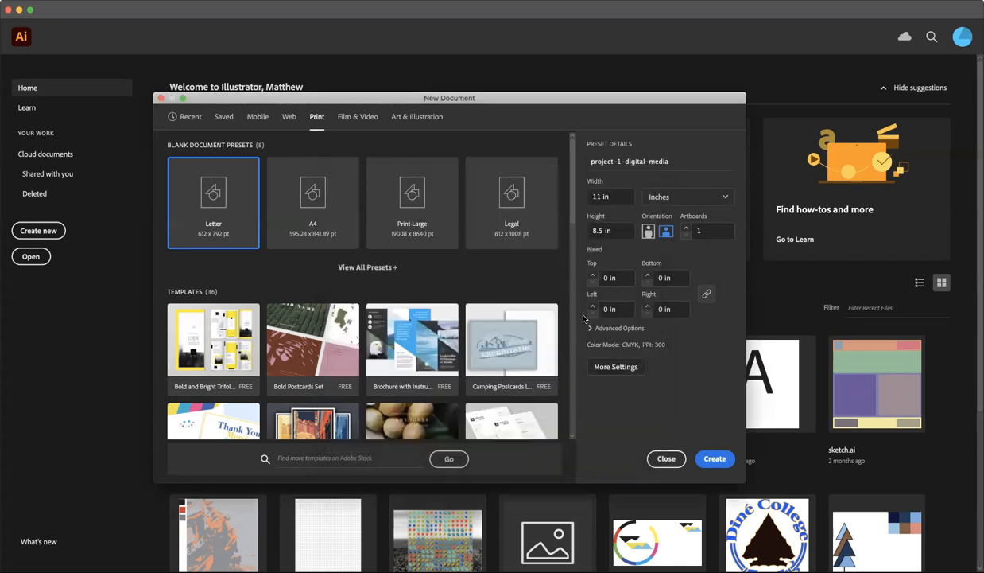
{"action": "left_click", "coordinate": [713, 460]}
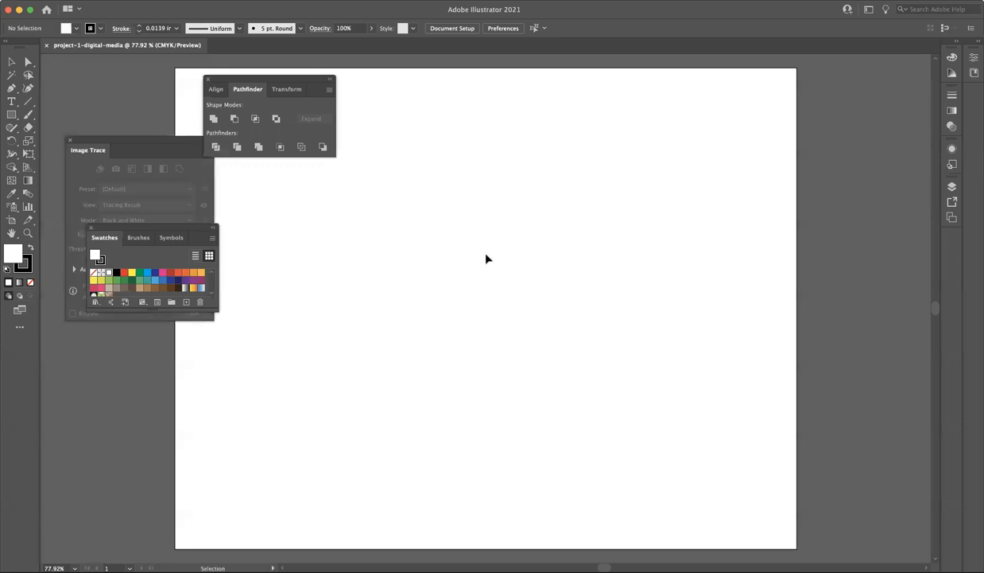
Close the floating Image Trace, Pathfinder and Swatches panels and fit the artboard to the window.
{"action": "left_click", "coordinate": [71, 145]}
{"action": "left_click", "coordinate": [207, 78]}
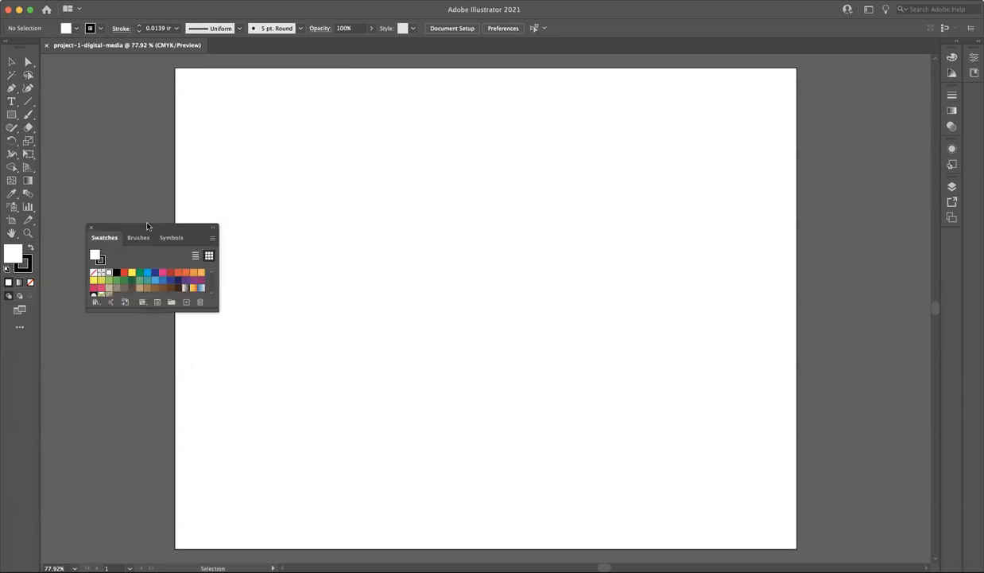
{"action": "left_click", "coordinate": [91, 227]}
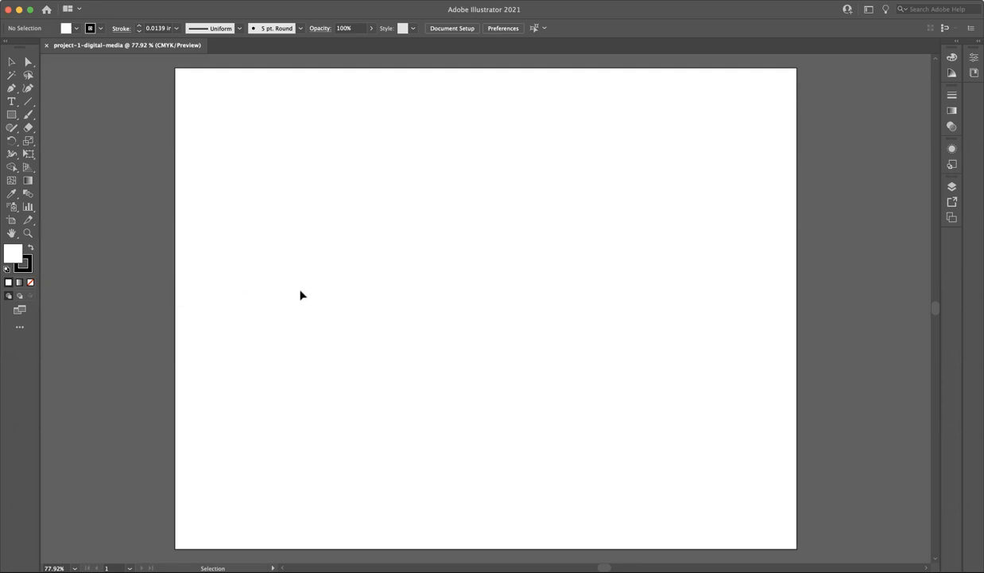
{"action": "key", "text": "super+0"}
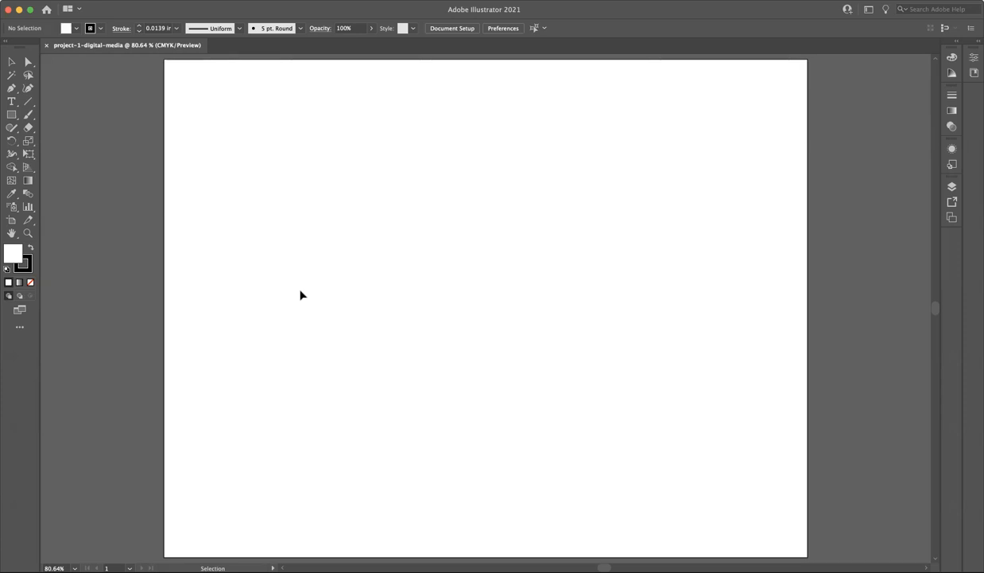
Try zooming out and in on the empty artboard, and restore the fit-to-window view.
{"action": "key", "text": "a"}
{"action": "key", "text": "super+minus"}
{"action": "key", "text": "super+minus"}
{"action": "key", "text": "super+minus"}
{"action": "key", "text": "super+minus"}
{"action": "key", "text": "super+minus"}
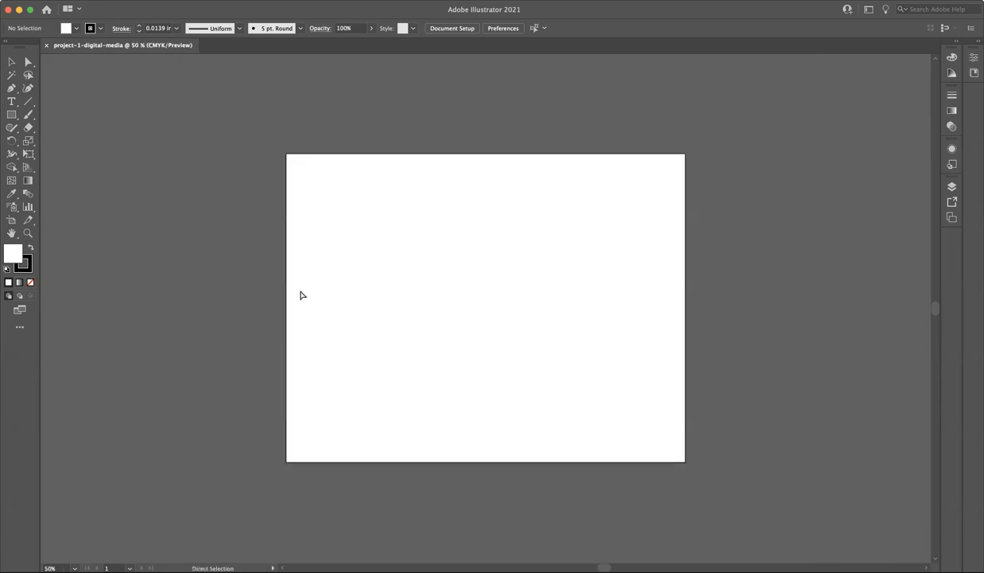
{"action": "key", "text": "super+equal"}
{"action": "key", "text": "super+equal"}
{"action": "key", "text": "super+equal"}
{"action": "key", "text": "super+equal"}
{"action": "key", "text": "super+equal"}
{"action": "key", "text": "super+equal"}
{"action": "key", "text": "super+equal"}
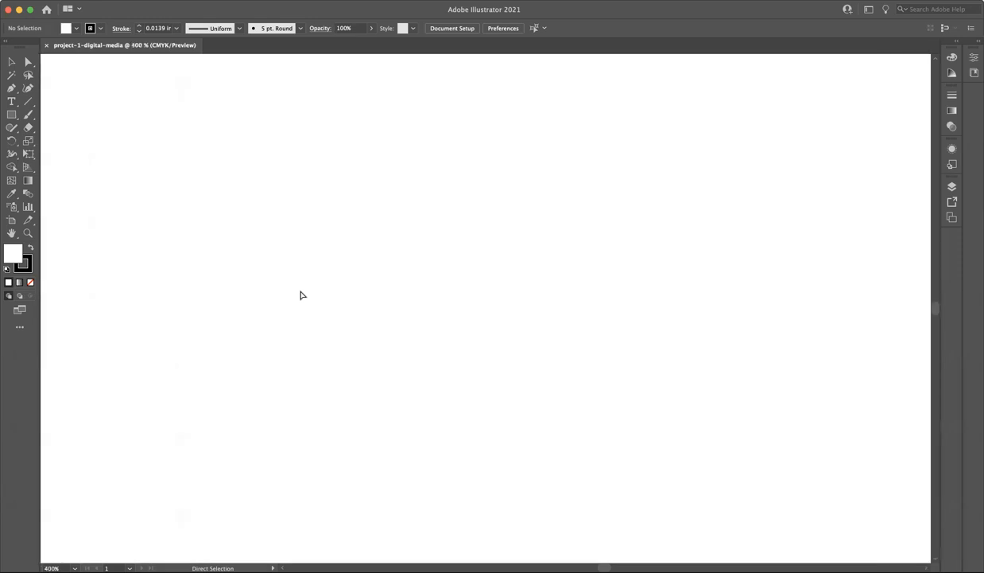
{"action": "key", "text": "super+0"}
{"action": "key", "text": "v"}
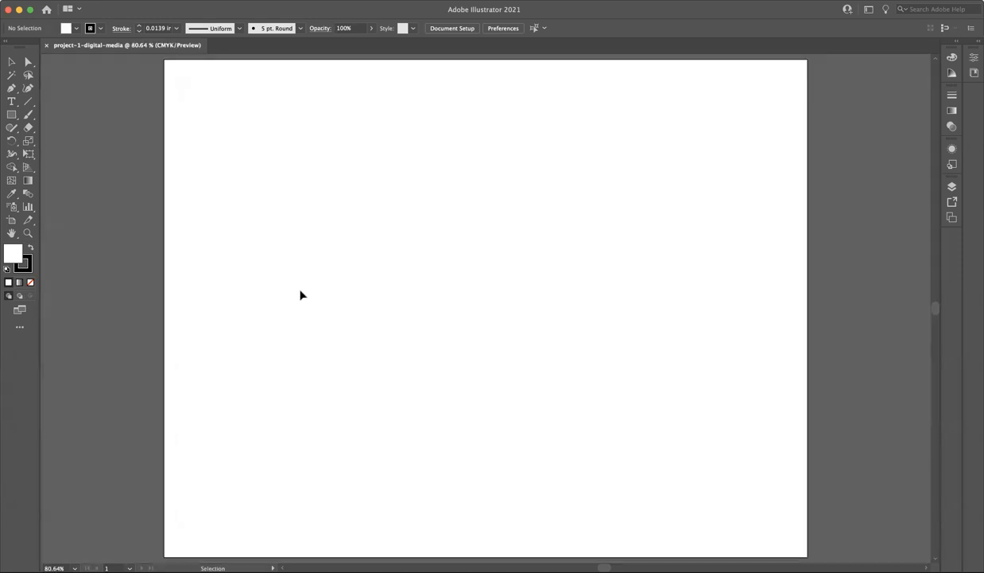
{"action": "key", "text": "super+minus"}
{"action": "key", "text": "super+minus"}
{"action": "key", "text": "super+minus"}
{"action": "key", "text": "super+minus"}
{"action": "key", "text": "super+minus"}
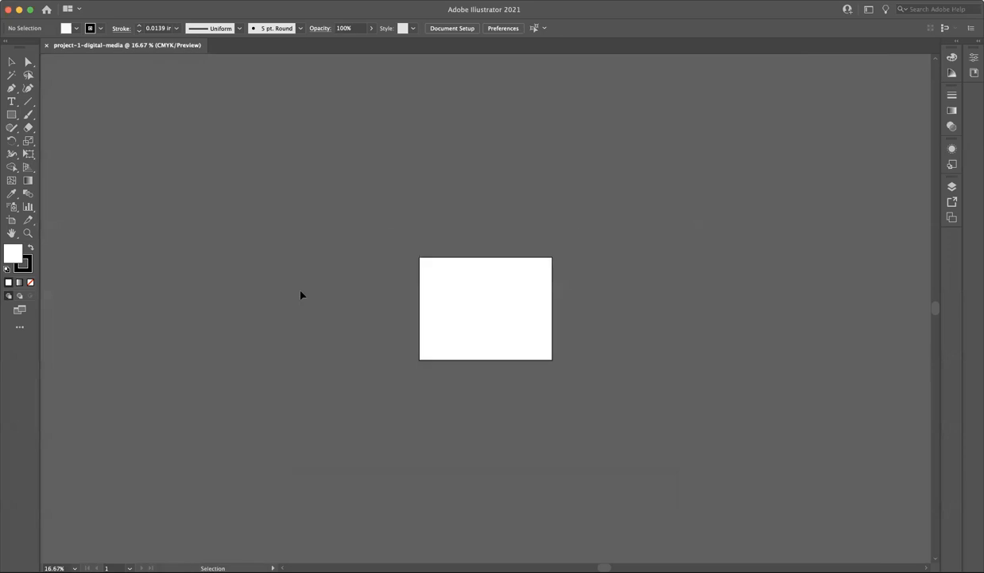
{"action": "key", "text": "super+0"}
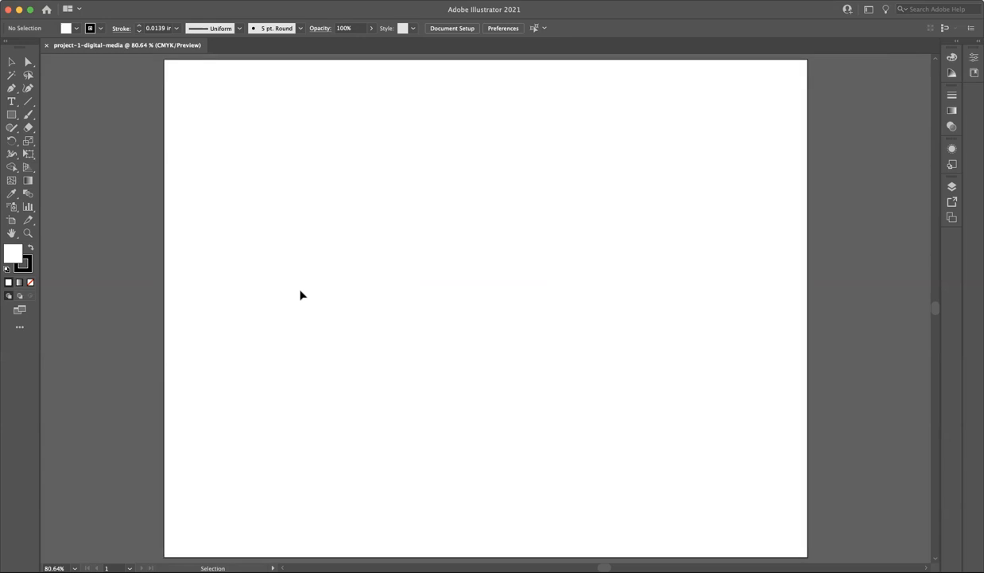
Draw a rectangle about 4.05 by 2.15 inches with the Rectangle tool in the artboard's upper-middle area.
{"action": "left_click", "coordinate": [12, 115]}
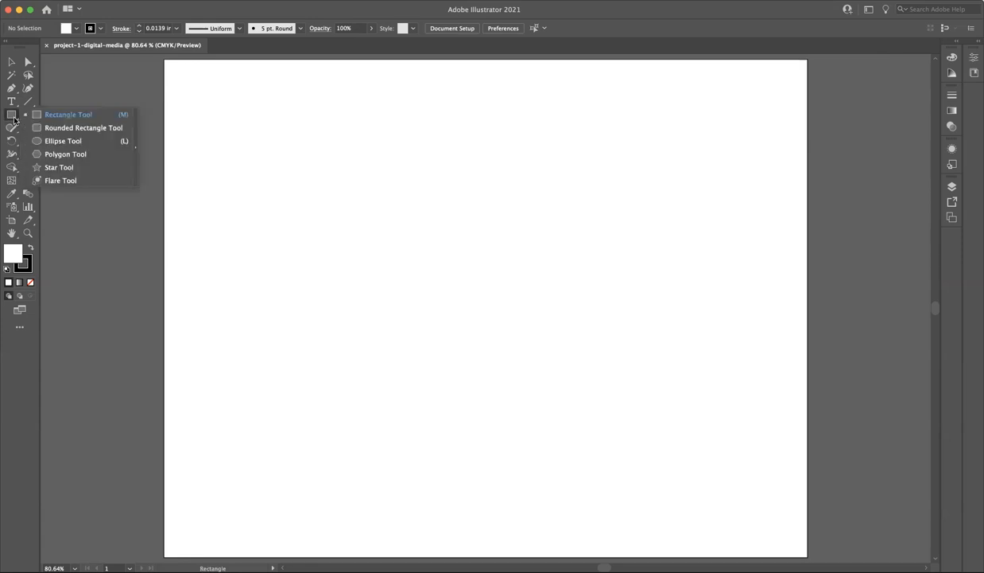
{"action": "left_click", "coordinate": [12, 101]}
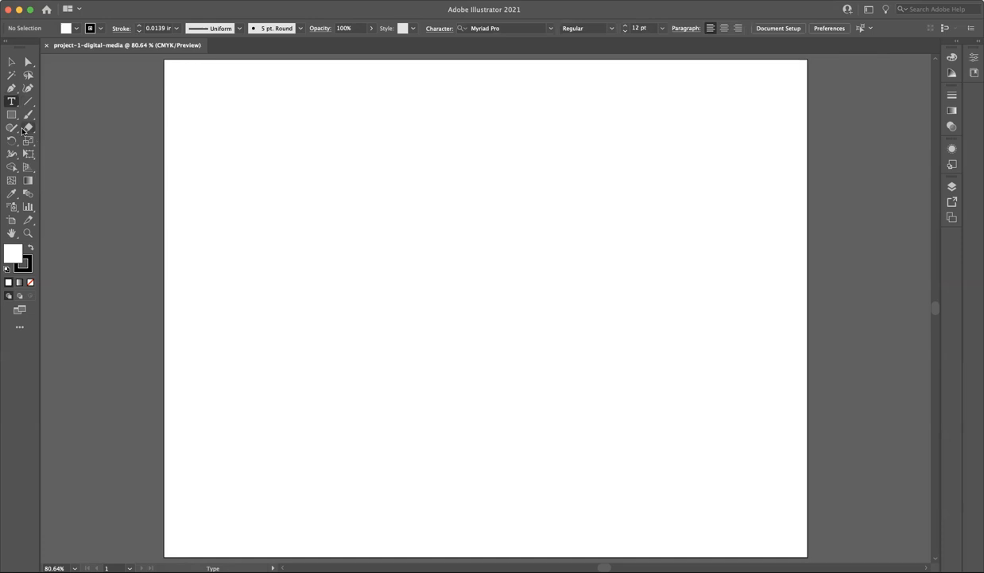
{"action": "left_click", "coordinate": [14, 118]}
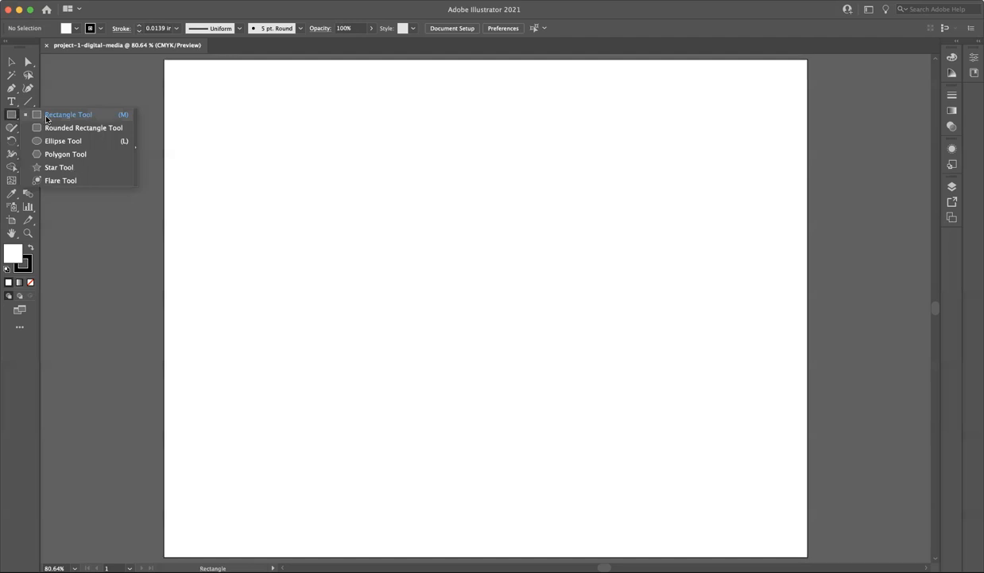
{"action": "left_click", "coordinate": [48, 116]}
{"action": "left_click", "coordinate": [86, 114]}
{"action": "left_click", "coordinate": [663, 382]}
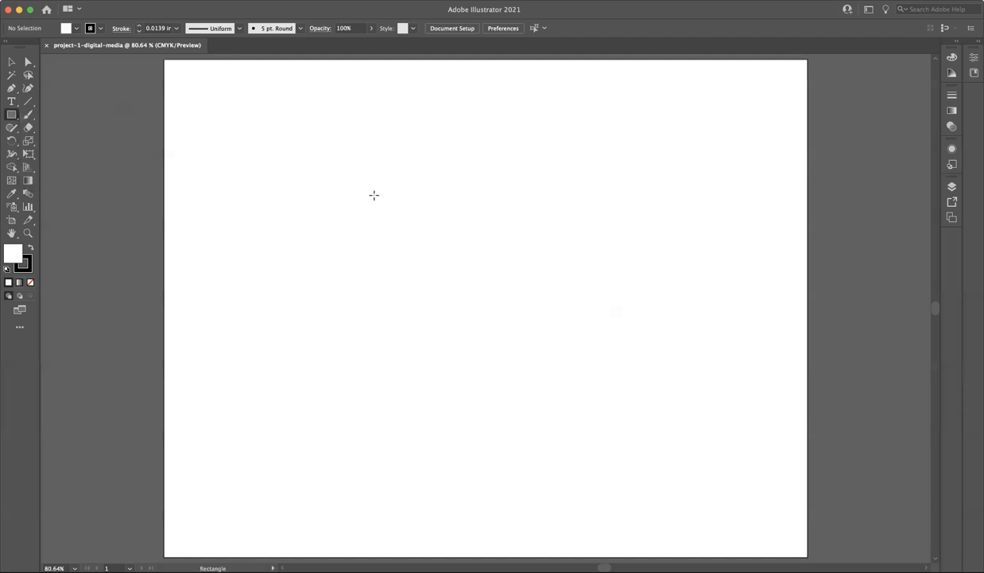
{"action": "left_click_drag", "start_coordinate": [300, 175], "coordinate": [538, 302]}
Practise selecting the rectangle directly and with a marquee, deselect it, and select it again with the Selection tool.
{"action": "left_click", "coordinate": [11, 61]}
{"action": "left_click", "coordinate": [256, 191]}
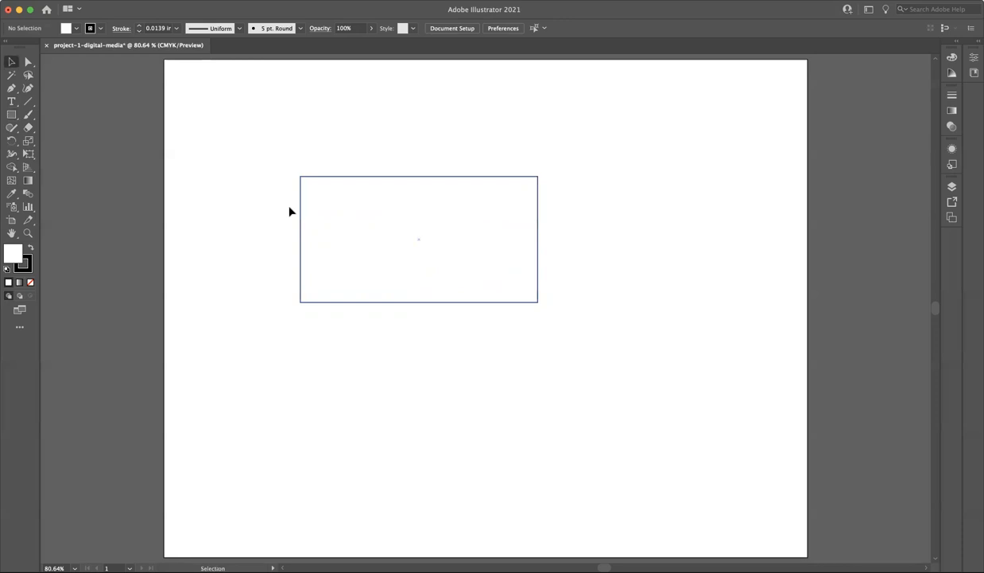
{"action": "left_click", "coordinate": [307, 221]}
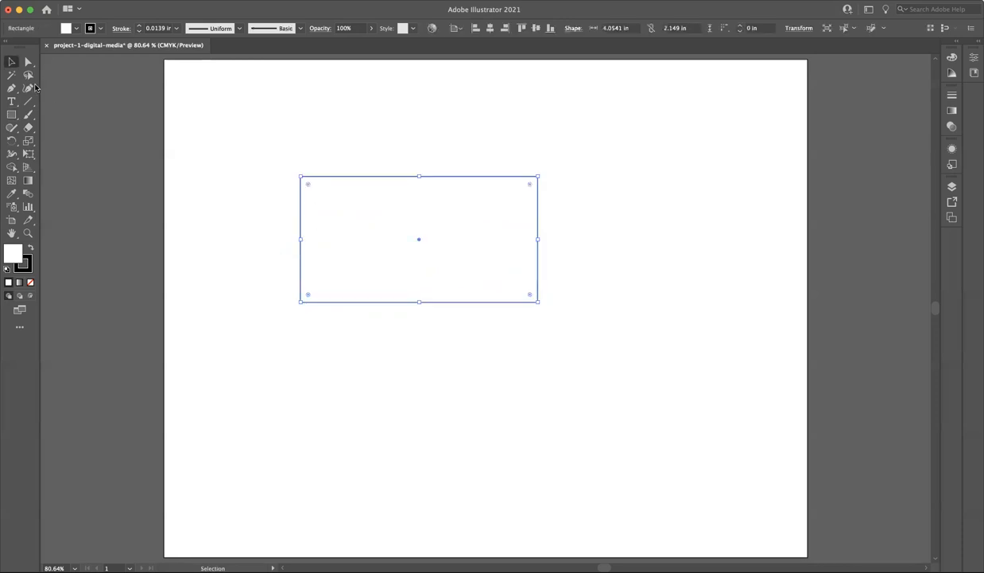
{"action": "left_click_drag", "start_coordinate": [268, 211], "coordinate": [319, 232]}
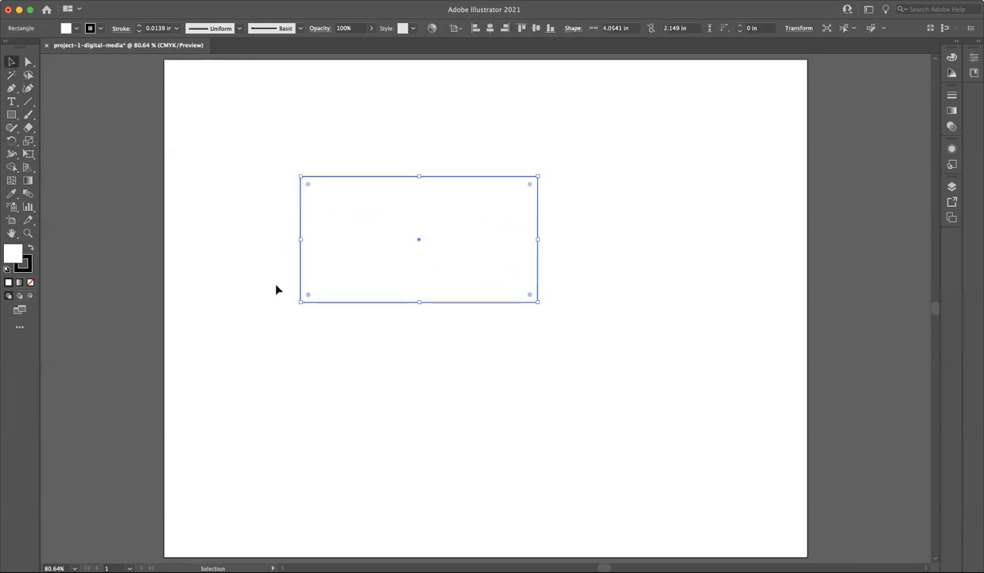
{"action": "left_click", "coordinate": [235, 147]}
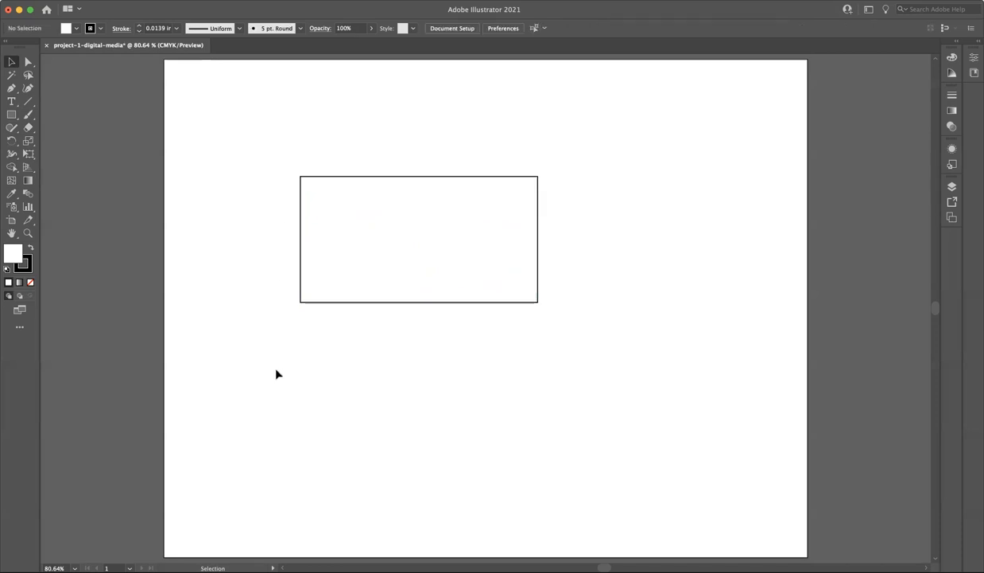
{"action": "left_click", "coordinate": [301, 268]}
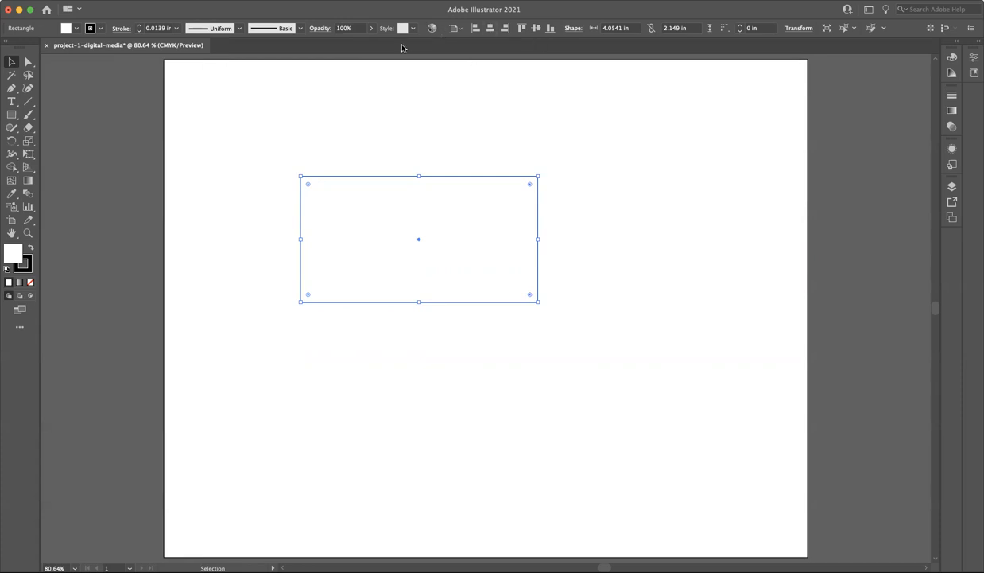
Set the rectangle's opacity to 25% and try deselecting and reselecting it.
{"action": "left_click", "coordinate": [343, 29]}
{"action": "type", "text": "25"}
{"action": "key", "text": "Return"}
{"action": "left_click", "coordinate": [571, 174]}
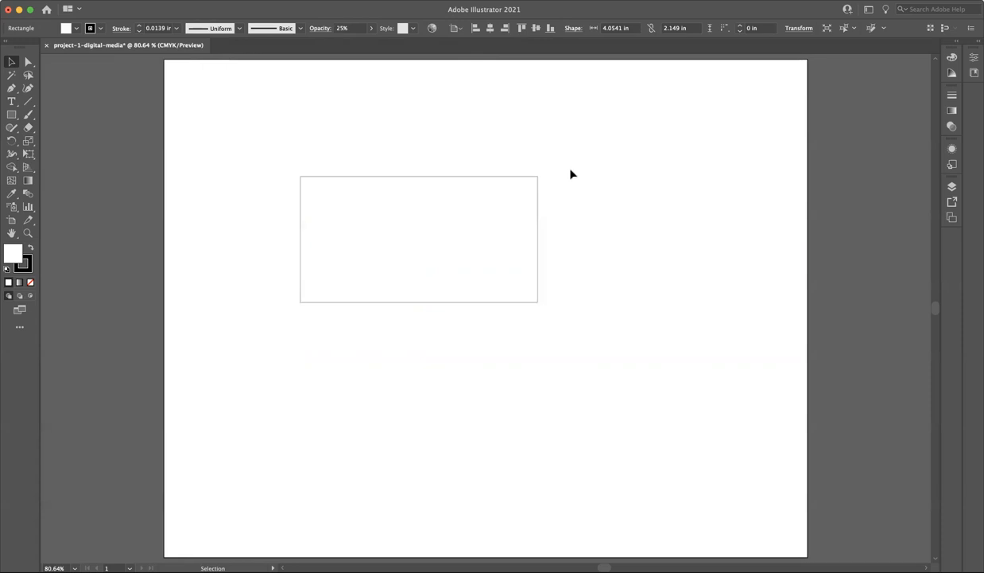
{"action": "left_click", "coordinate": [534, 212]}
{"action": "left_click", "coordinate": [637, 236]}
{"action": "left_click", "coordinate": [427, 196]}
{"action": "left_click", "coordinate": [321, 172]}
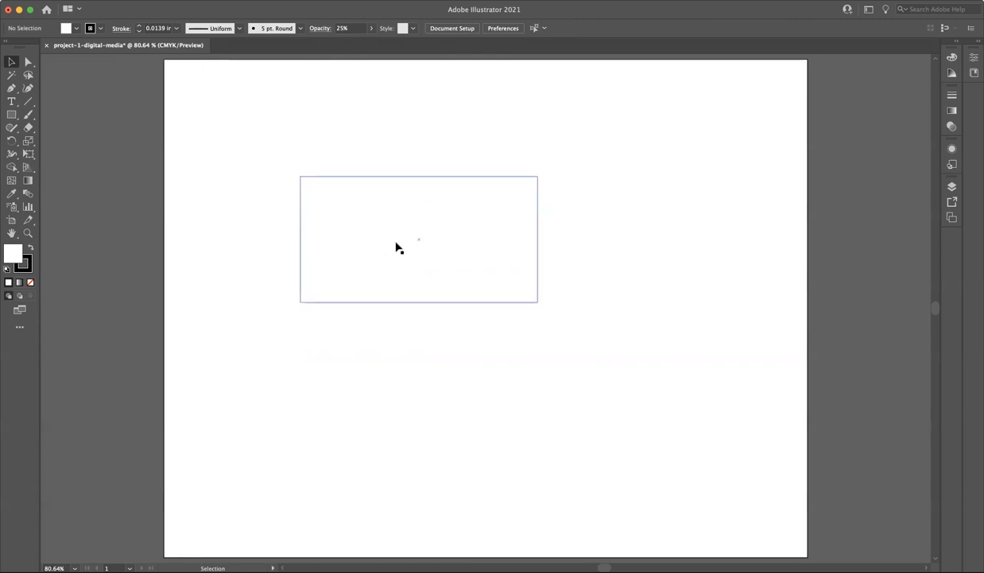
Set the selected rectangle's opacity back to 100% and deselect it.
{"action": "left_click", "coordinate": [539, 215]}
{"action": "left_click", "coordinate": [344, 28]}
{"action": "type", "text": "100"}
{"action": "key", "text": "Return"}
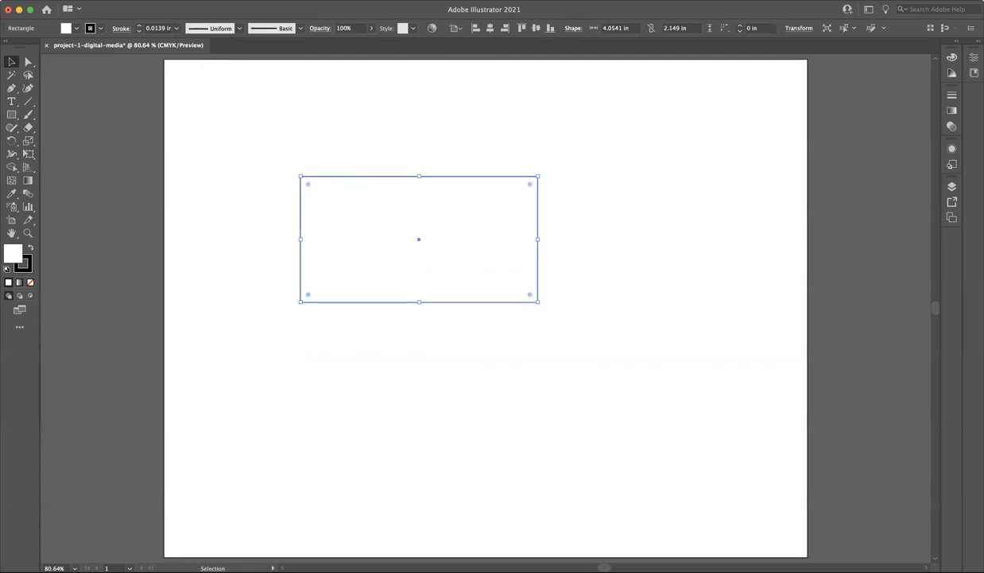
{"action": "left_click", "coordinate": [569, 160]}
{"action": "left_click_drag", "start_coordinate": [552, 199], "coordinate": [633, 265]}
{"action": "left_click", "coordinate": [633, 264]}
Select the rectangle with a small marquee over its top edge and fill it with CMYK Red.
{"action": "left_click_drag", "start_coordinate": [302, 149], "coordinate": [320, 179]}
{"action": "left_click", "coordinate": [77, 29]}
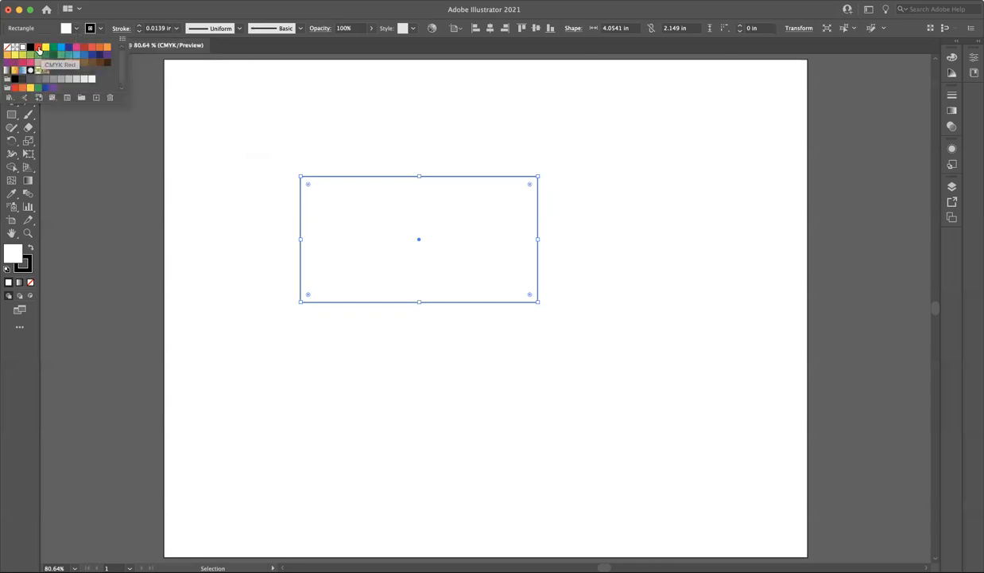
{"action": "left_click", "coordinate": [39, 48]}
{"action": "left_click", "coordinate": [300, 101]}
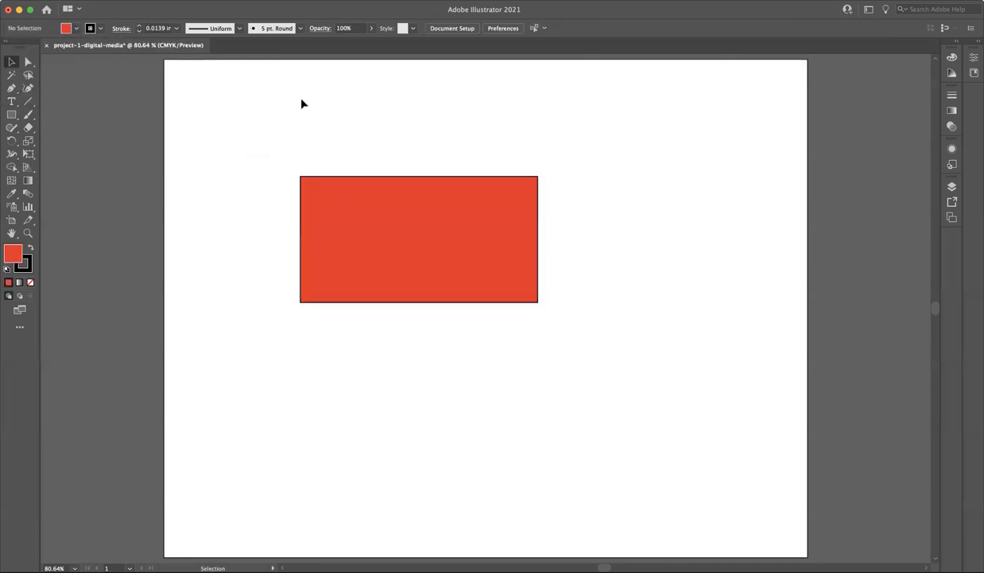
Change the rectangle's stroke color to CMYK Magenta and deselect it.
{"action": "left_click", "coordinate": [376, 217]}
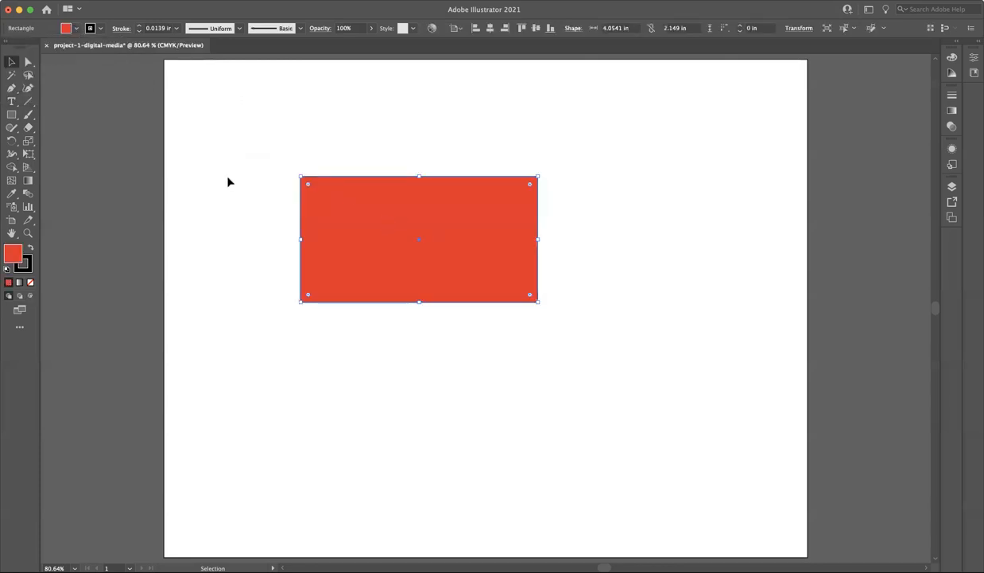
{"action": "left_click", "coordinate": [101, 31]}
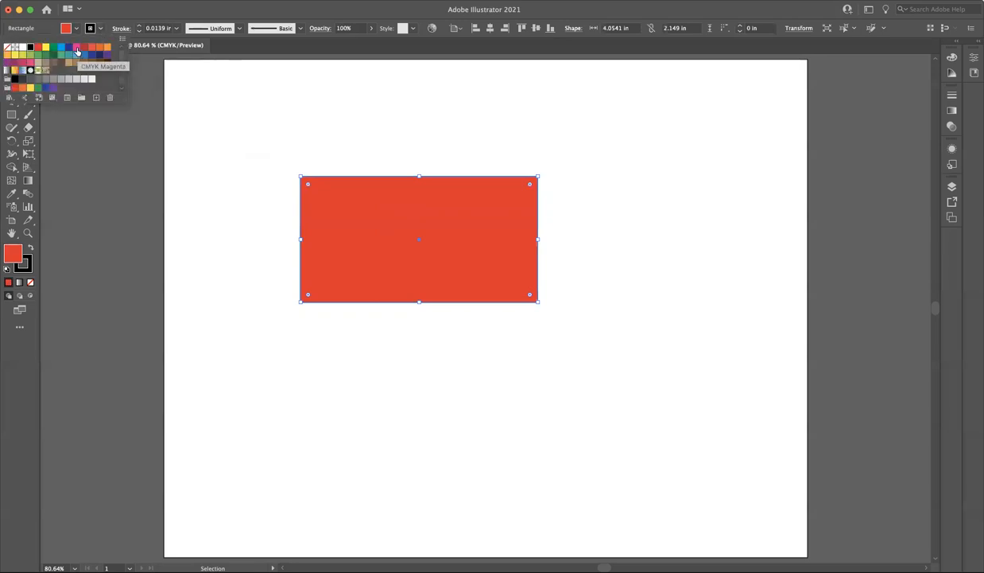
{"action": "left_click", "coordinate": [78, 49]}
{"action": "left_click", "coordinate": [368, 131]}
Change the rectangle's fill to the bright yellow swatch and deselect it.
{"action": "left_click", "coordinate": [513, 231]}
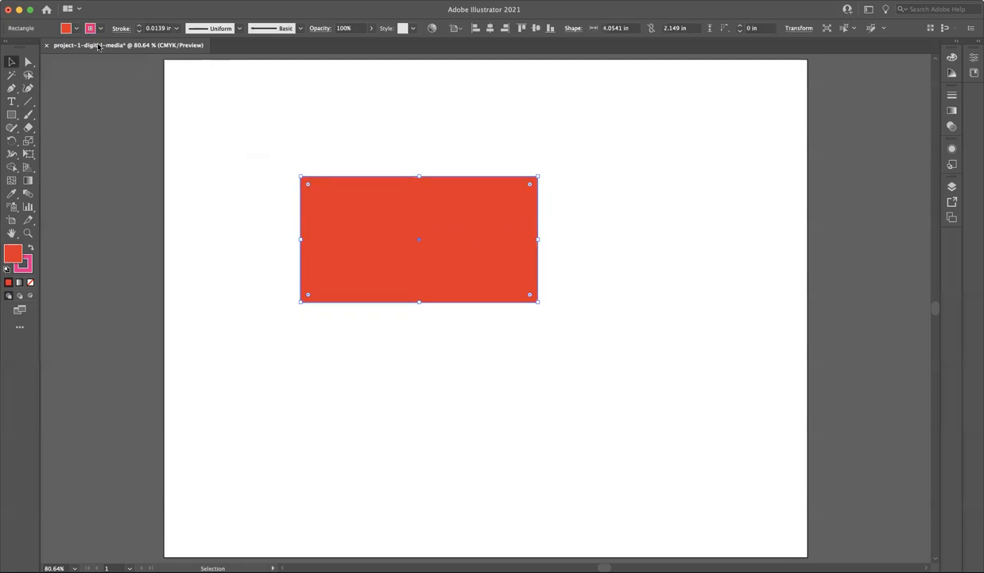
{"action": "left_click", "coordinate": [76, 29]}
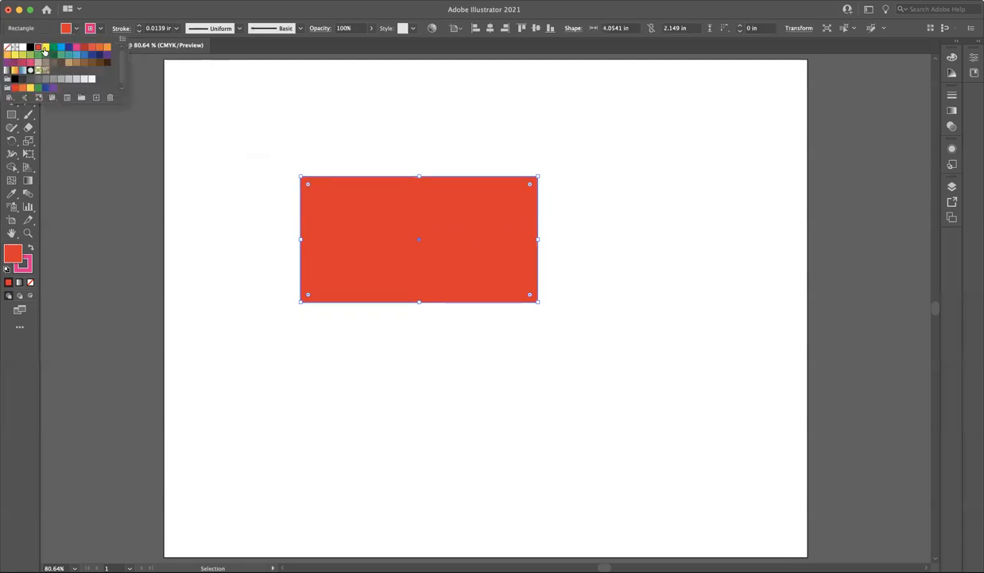
{"action": "left_click", "coordinate": [45, 49]}
{"action": "left_click", "coordinate": [253, 205]}
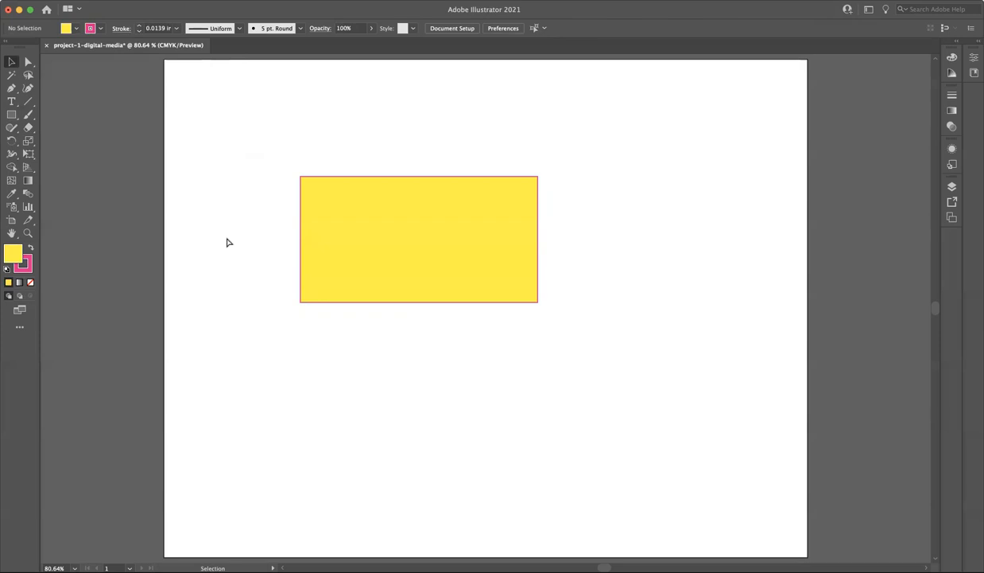
Set the yellow rectangle's stroke weight to 1 in.
{"action": "key", "text": "super+equal"}
{"action": "key", "text": "super+equal"}
{"action": "scroll", "coordinate": [238, 248], "scroll_direction": "up", "scroll_amount": 3}
{"action": "scroll", "coordinate": [250, 256], "scroll_direction": "left", "scroll_amount": 2}
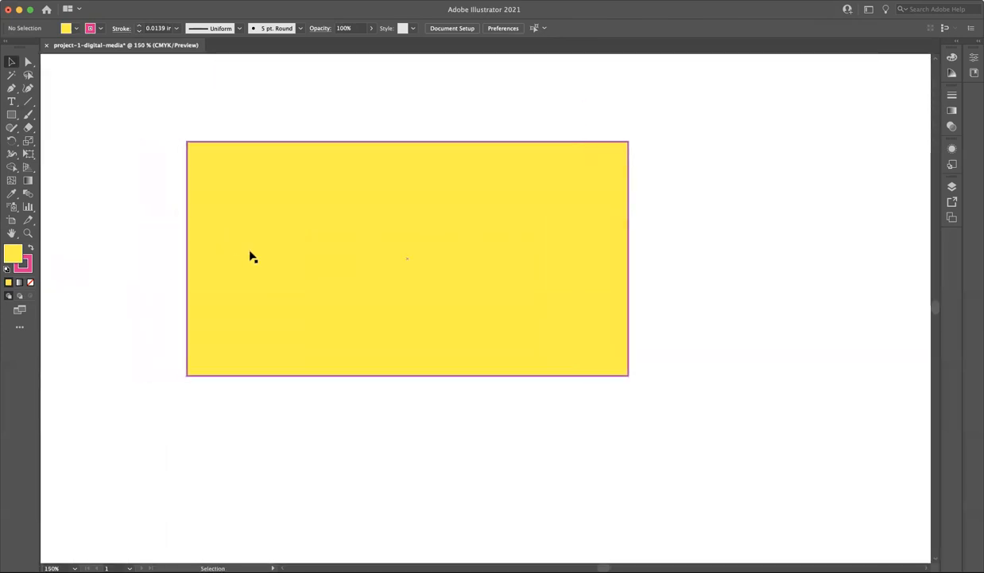
{"action": "left_click", "coordinate": [256, 200]}
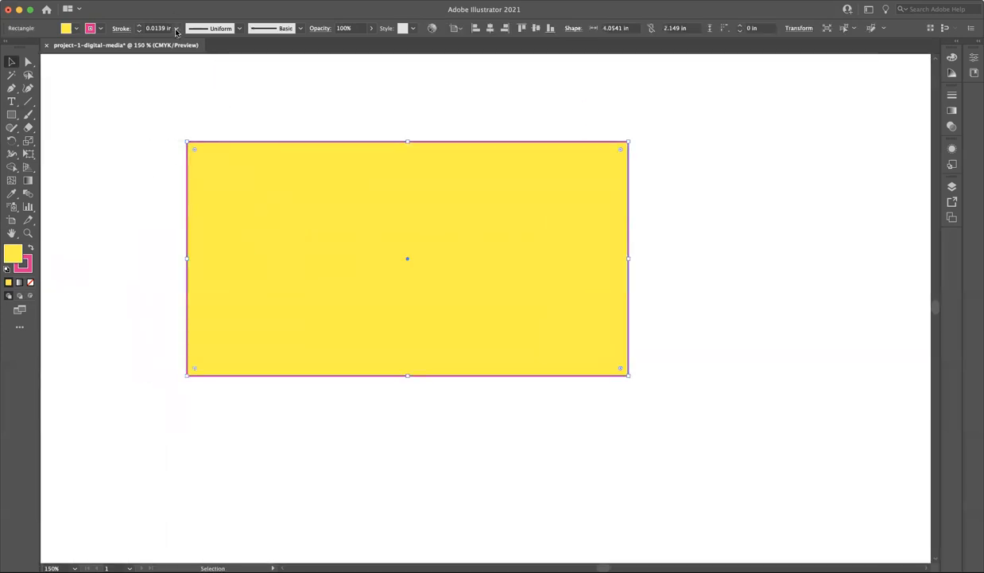
{"action": "left_click", "coordinate": [176, 29]}
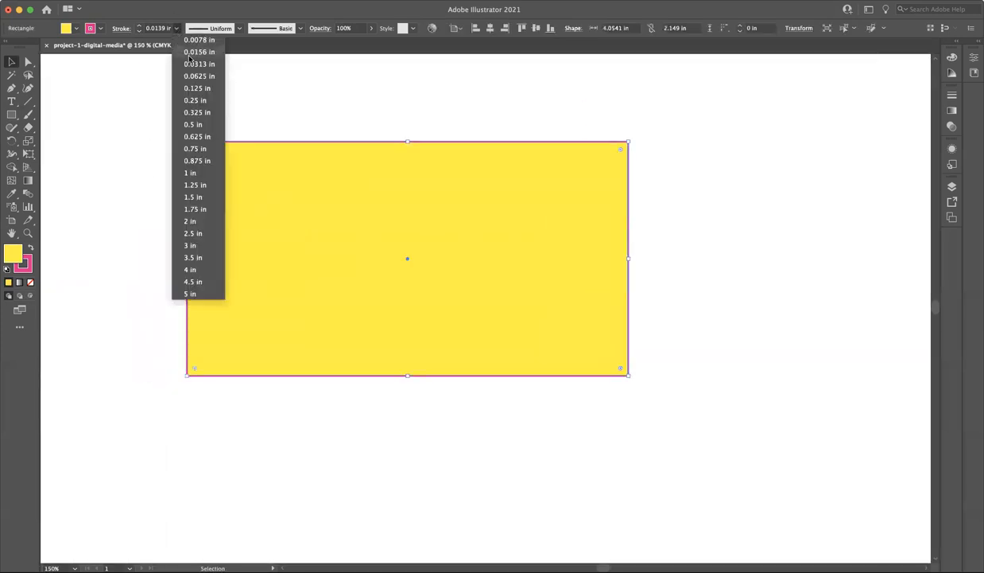
{"action": "left_click", "coordinate": [193, 172]}
Reduce the rectangle's stroke weight to 0.125 in and deselect it.
{"action": "left_click", "coordinate": [172, 34]}
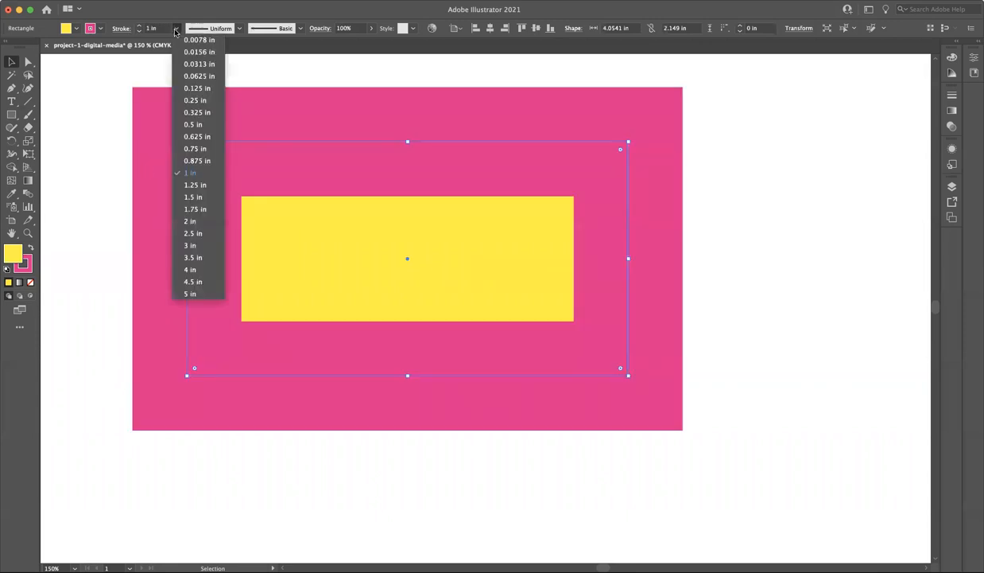
{"action": "left_click", "coordinate": [252, 151]}
{"action": "left_click", "coordinate": [115, 161]}
{"action": "key", "text": "super+minus"}
{"action": "key", "text": "super+minus"}
{"action": "key", "text": "super+minus"}
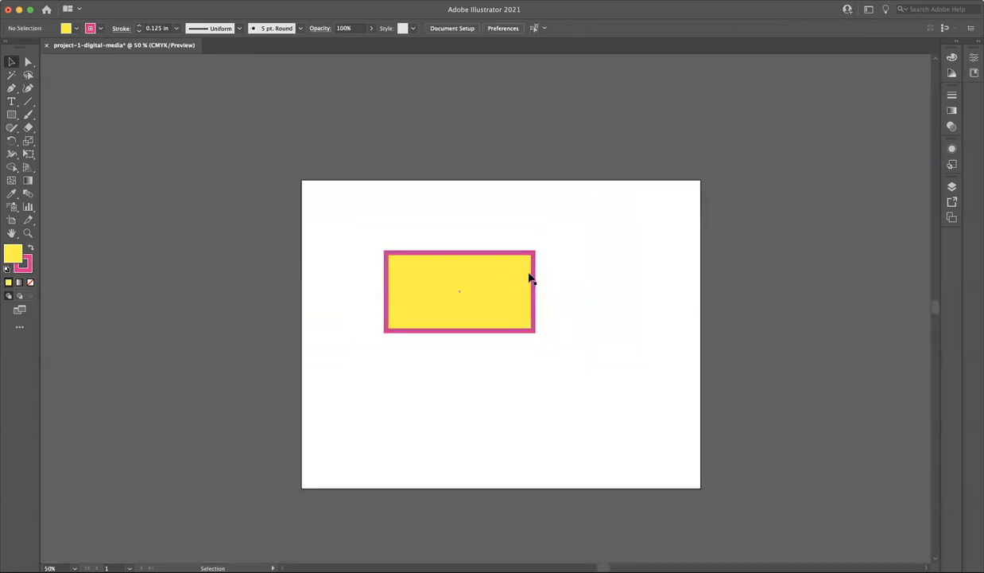
Enlarge the rectangle with its bounding-box handles by stretching its top, right and bottom edges outward.
{"action": "left_click", "coordinate": [493, 278]}
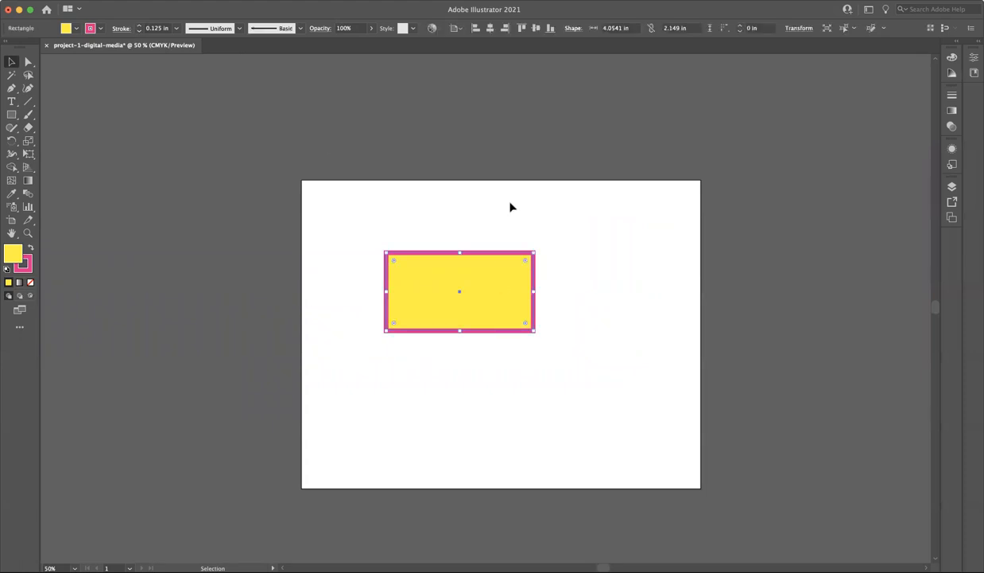
{"action": "left_click", "coordinate": [439, 236]}
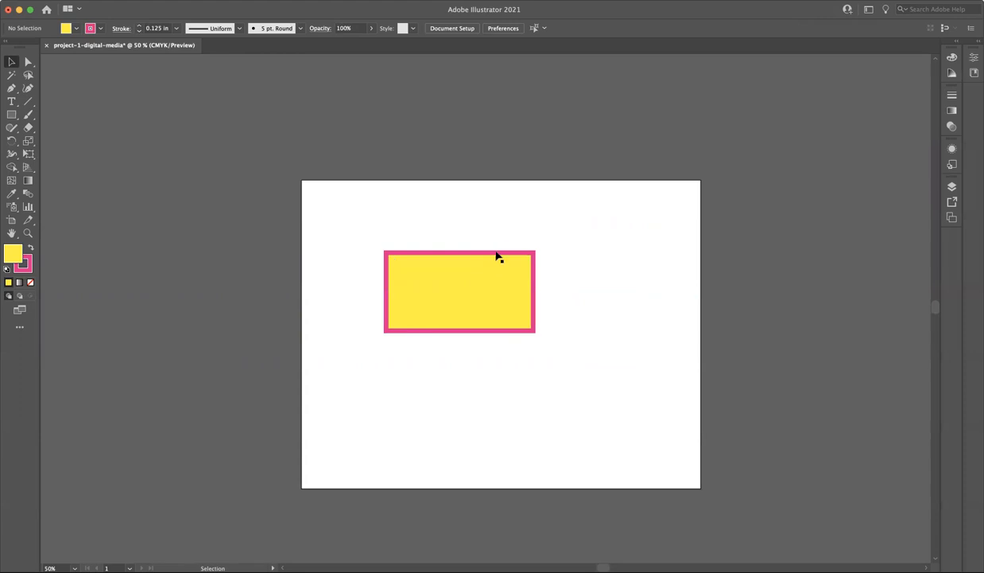
{"action": "left_click", "coordinate": [491, 279]}
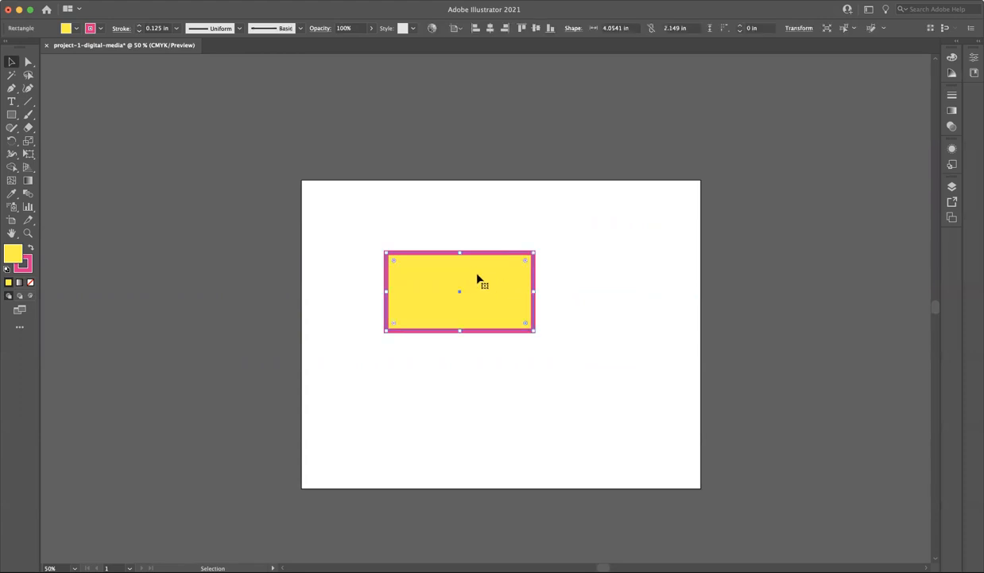
{"action": "left_click_drag", "start_coordinate": [459, 253], "coordinate": [462, 231]}
{"action": "left_click_drag", "start_coordinate": [534, 280], "coordinate": [572, 283]}
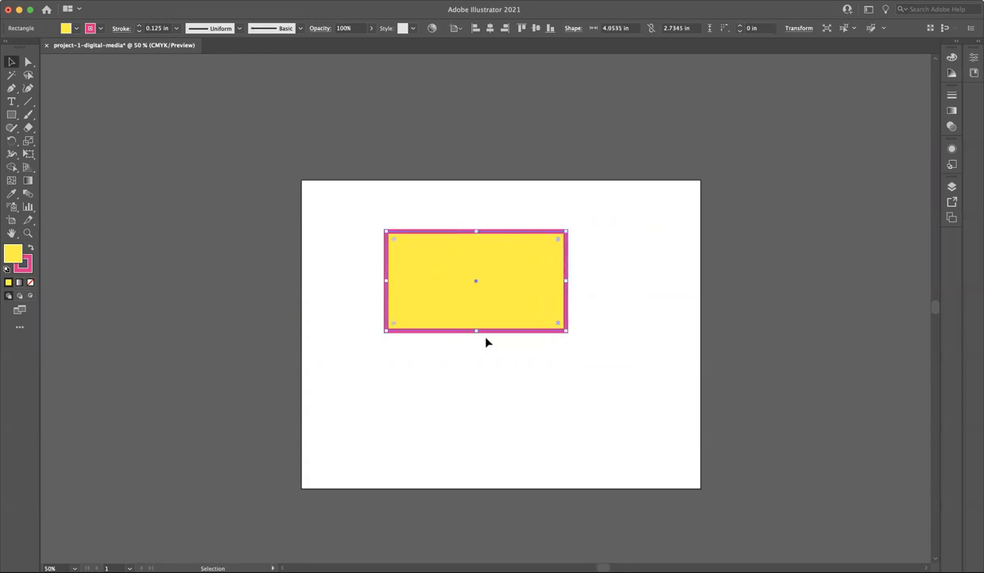
{"action": "left_click_drag", "start_coordinate": [476, 334], "coordinate": [476, 356]}
{"action": "left_click", "coordinate": [600, 361]}
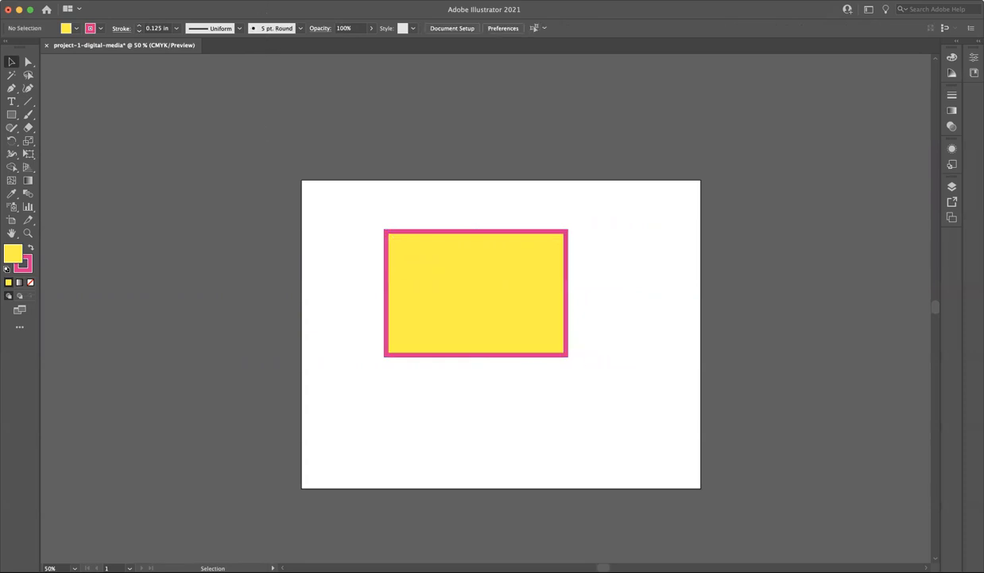
Move the yellow rectangle up and left toward the artboard's upper-left corner and deselect it.
{"action": "left_click", "coordinate": [256, 0]}
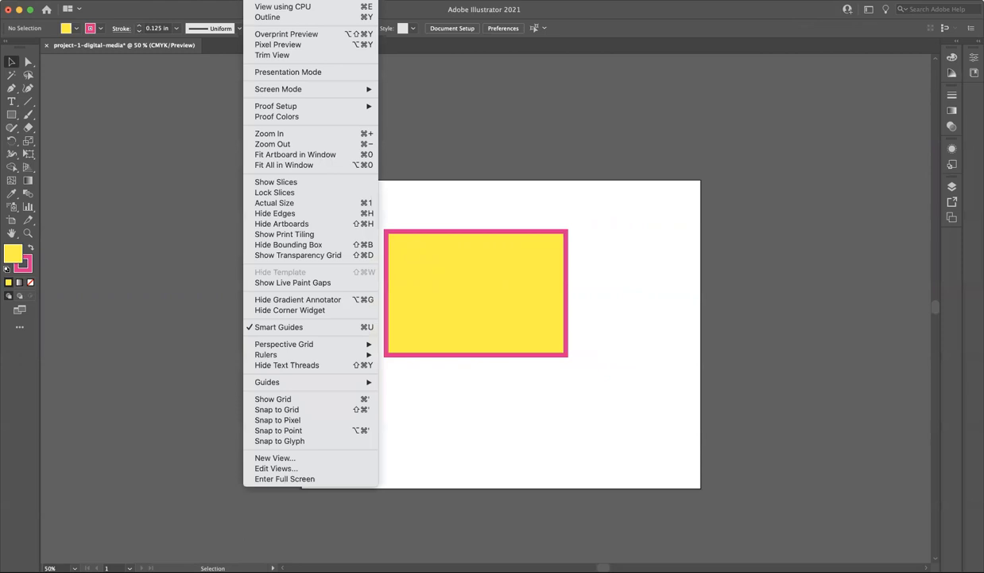
{"action": "left_click", "coordinate": [447, 230]}
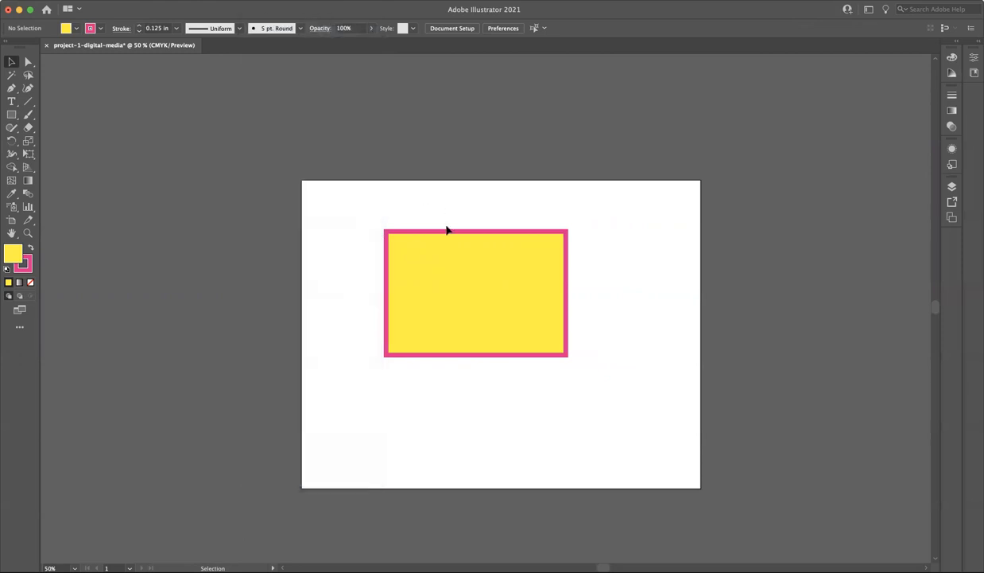
{"action": "left_click_drag", "start_coordinate": [457, 287], "coordinate": [399, 272]}
{"action": "left_click", "coordinate": [318, 259]}
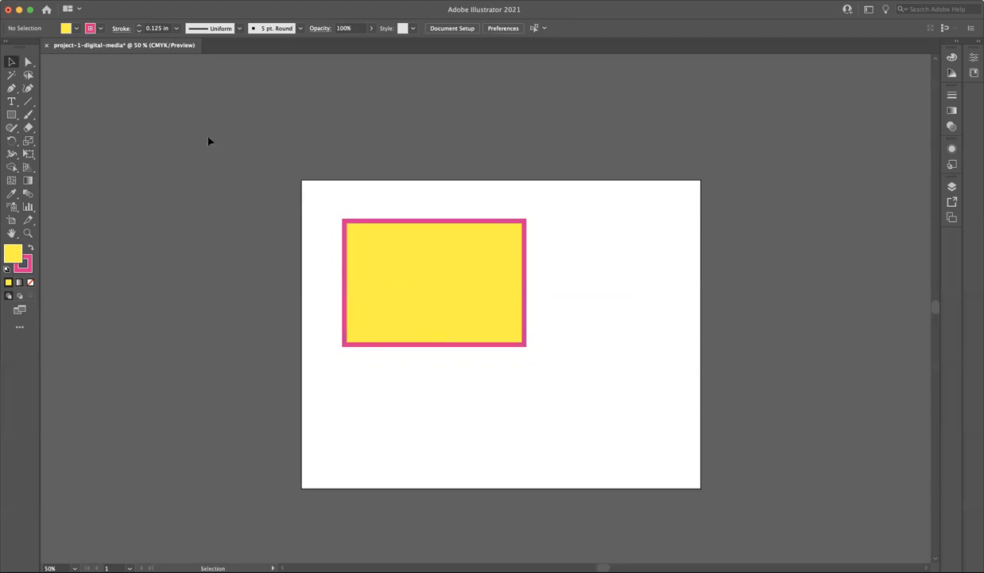
Show the rulers and the grid in the document window.
{"action": "left_click", "coordinate": [261, 1]}
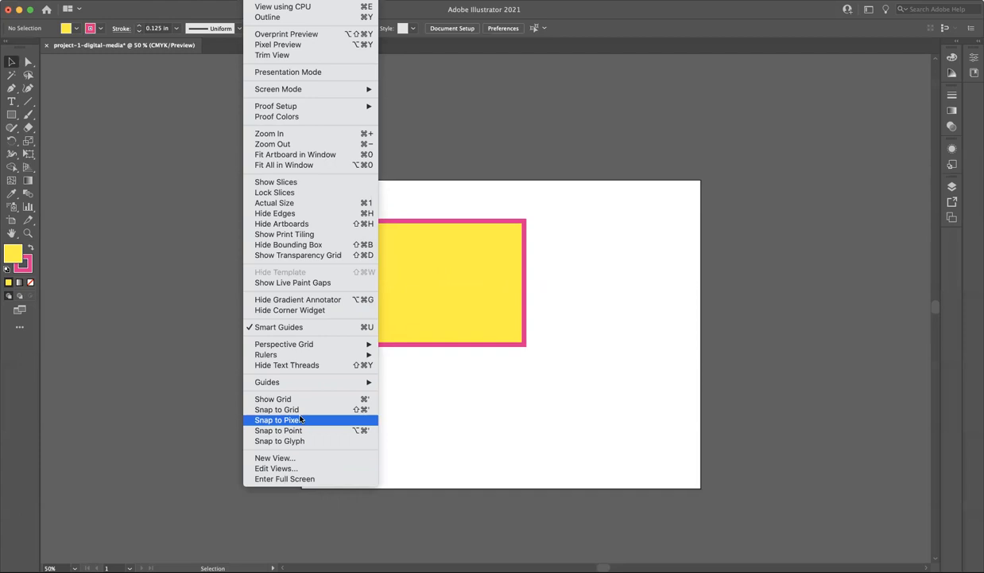
{"action": "left_click", "coordinate": [455, 405]}
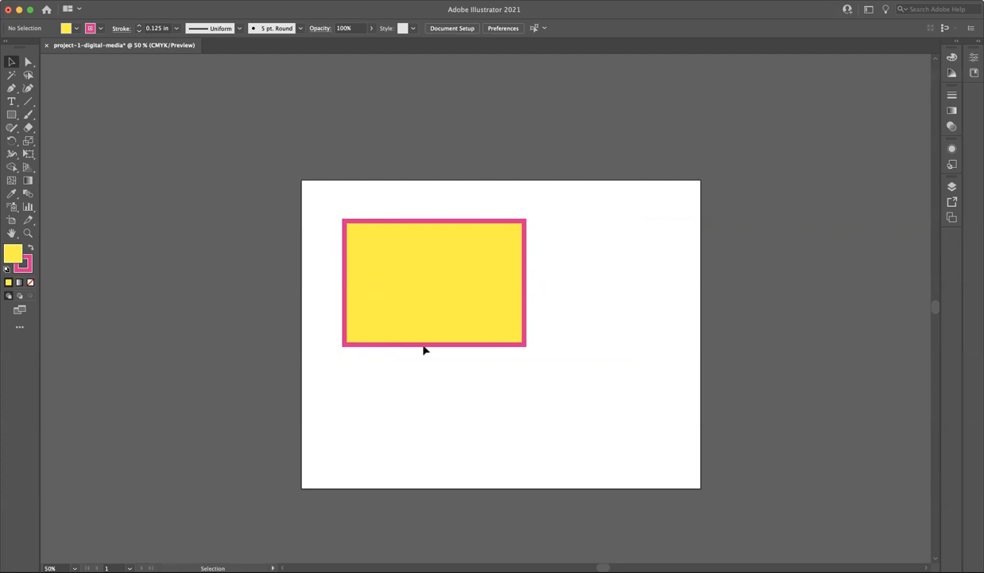
{"action": "left_click", "coordinate": [255, 0]}
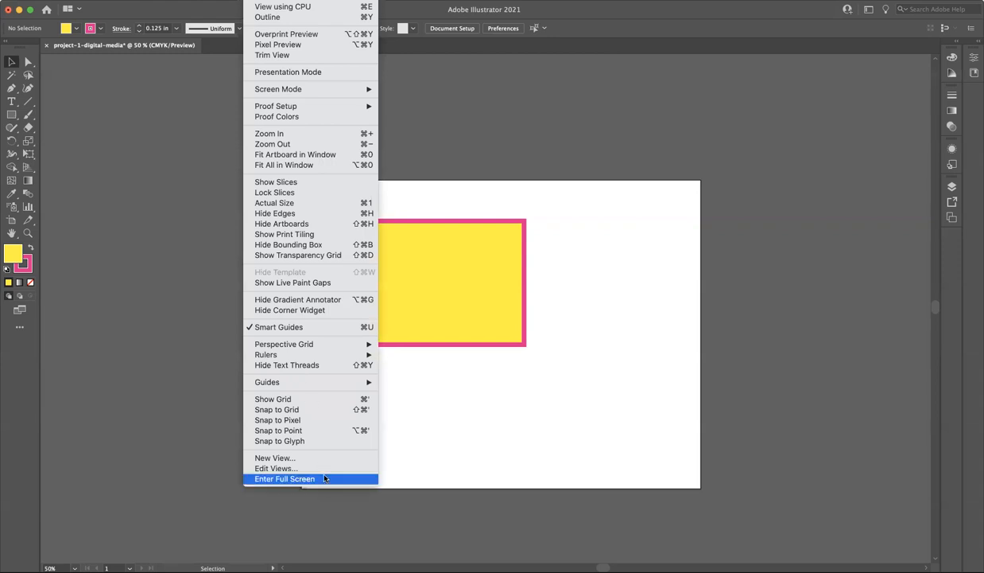
{"action": "mouse_move", "coordinate": [332, 387]}
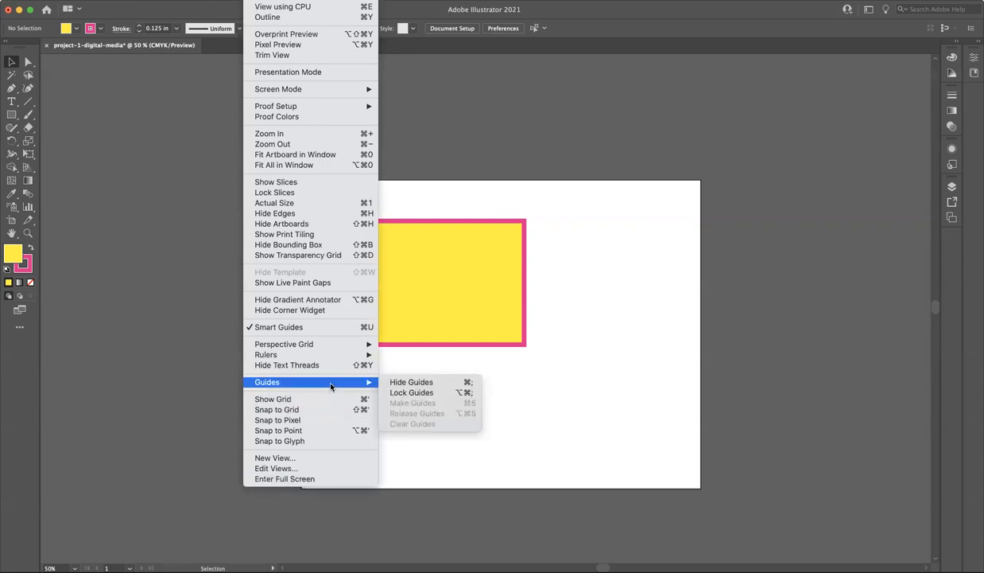
{"action": "mouse_move", "coordinate": [328, 358]}
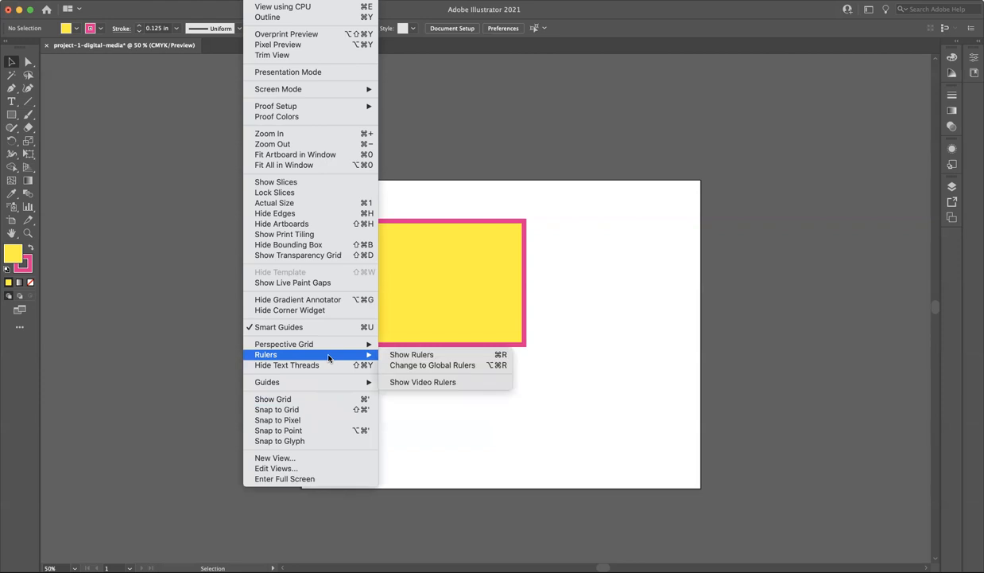
{"action": "left_click", "coordinate": [395, 355]}
{"action": "left_click", "coordinate": [255, 0]}
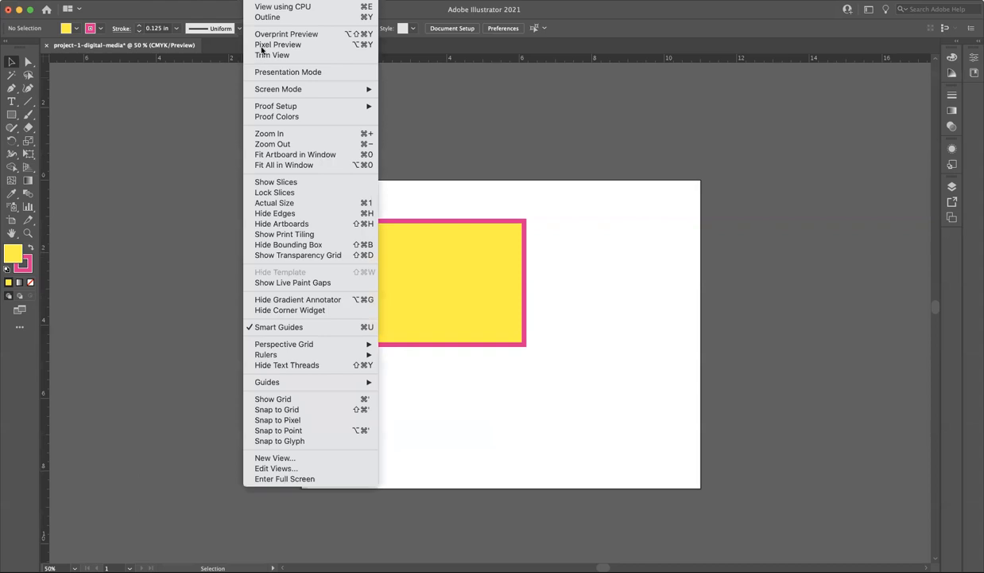
{"action": "left_click", "coordinate": [320, 402]}
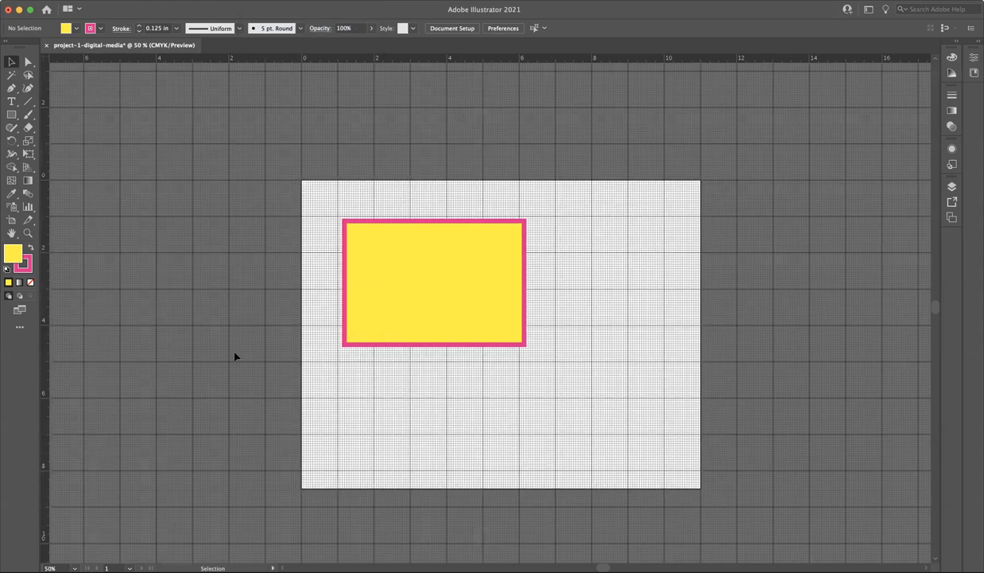
Examine the grid beside the rectangle's lower-right corner at 200% zoom and turn on Snap to Grid.
{"action": "key", "text": "super+equal"}
{"action": "key", "text": "super+equal"}
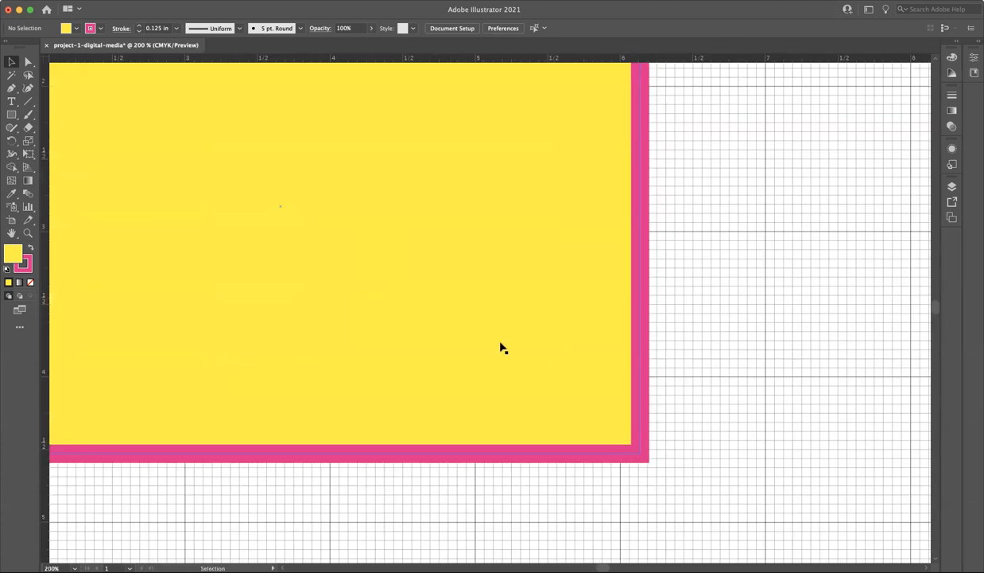
{"action": "scroll", "coordinate": [501, 348], "scroll_direction": "right", "scroll_amount": 5}
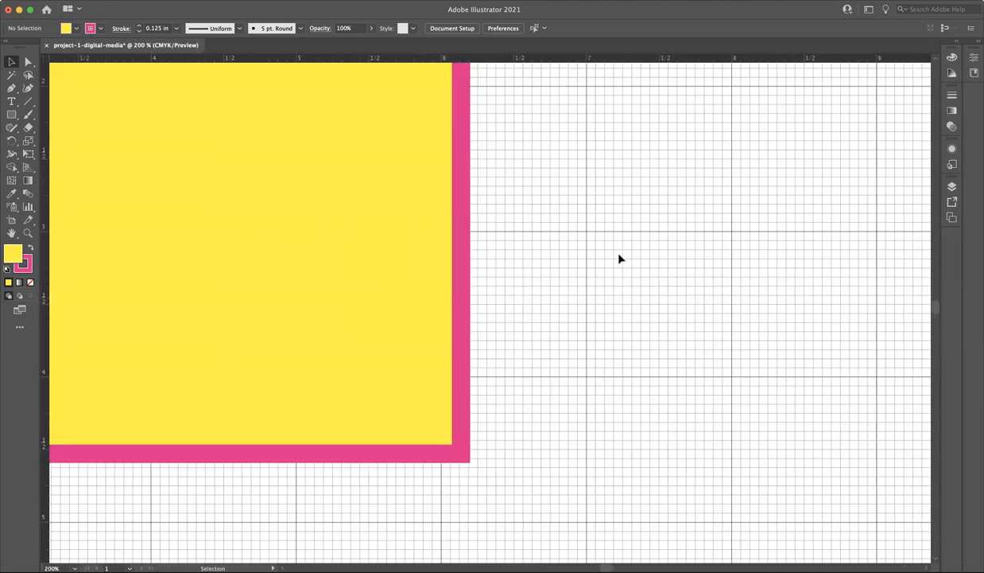
{"action": "scroll", "coordinate": [620, 259], "scroll_direction": "right", "scroll_amount": 1}
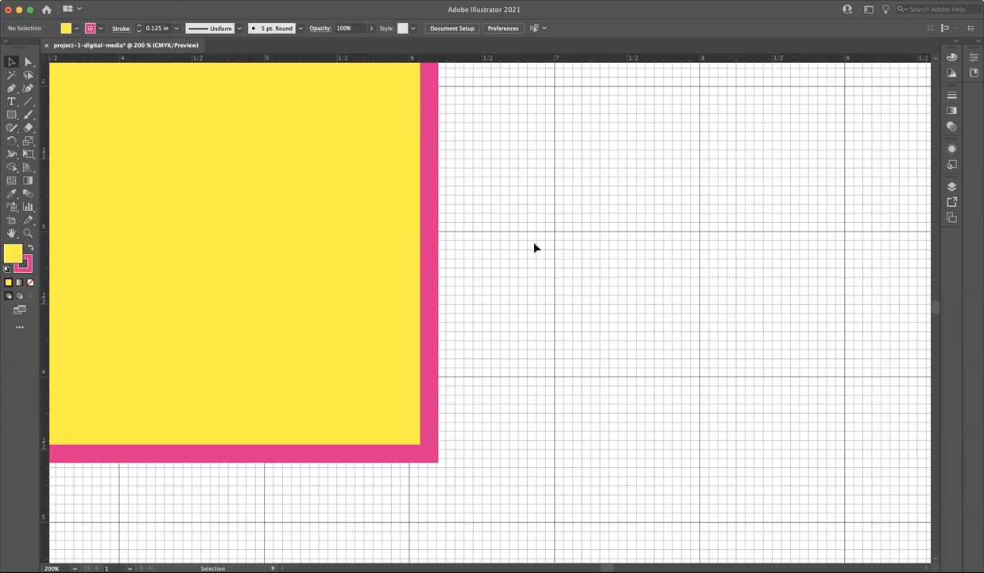
{"action": "left_click", "coordinate": [284, 2]}
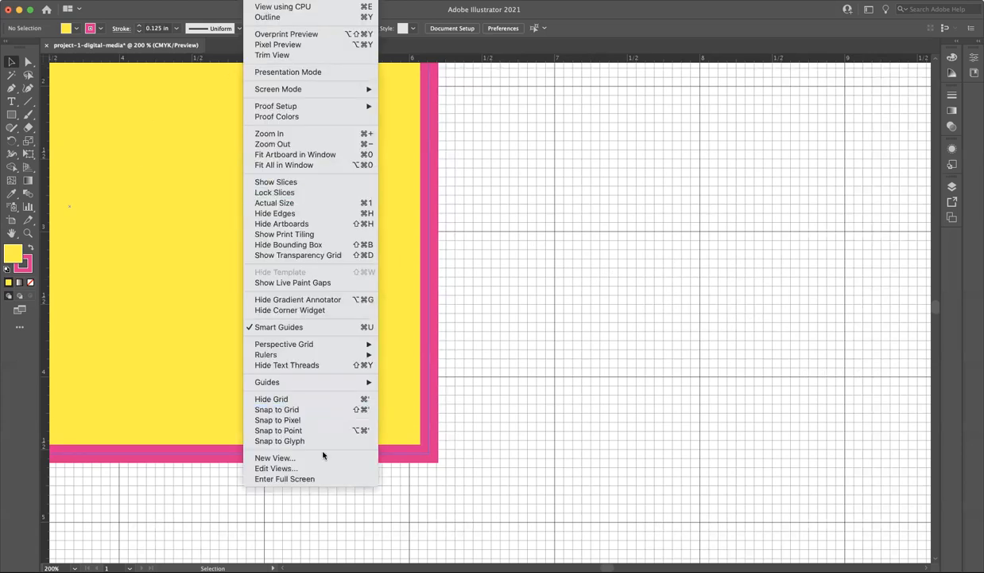
{"action": "left_click", "coordinate": [303, 410]}
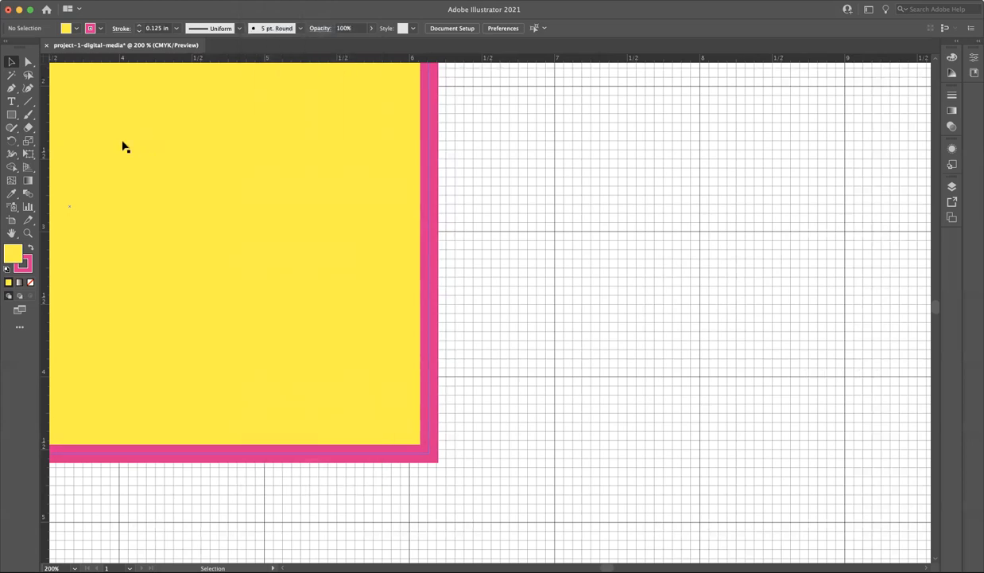
Draw a square about 1.44 in on each side from the 7 in, 3 in grid intersection, beside the large rectangle.
{"action": "left_click", "coordinate": [11, 113]}
{"action": "mouse_move", "coordinate": [554, 232]}
{"action": "left_mouse_down"}
{"action": "mouse_move", "coordinate": [580, 275]}
{"action": "mouse_move", "coordinate": [672, 339]}
{"action": "mouse_move", "coordinate": [615, 333]}
{"action": "left_mouse_up"}
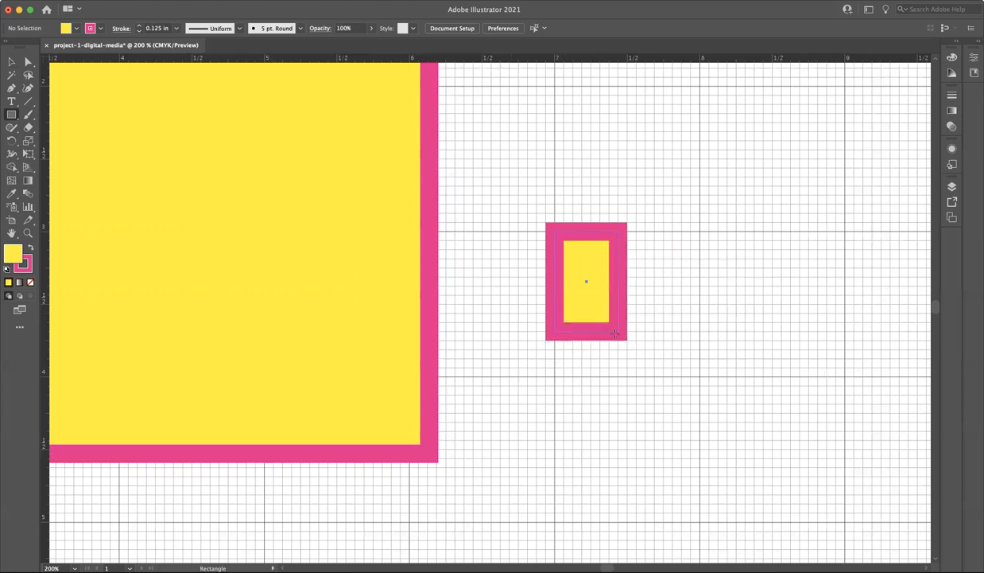
{"action": "mouse_move", "coordinate": [614, 333]}
{"action": "left_mouse_down"}
{"action": "mouse_move", "coordinate": [660, 338]}
{"action": "mouse_move", "coordinate": [803, 446]}
{"action": "mouse_move", "coordinate": [763, 440]}
{"action": "left_mouse_up"}
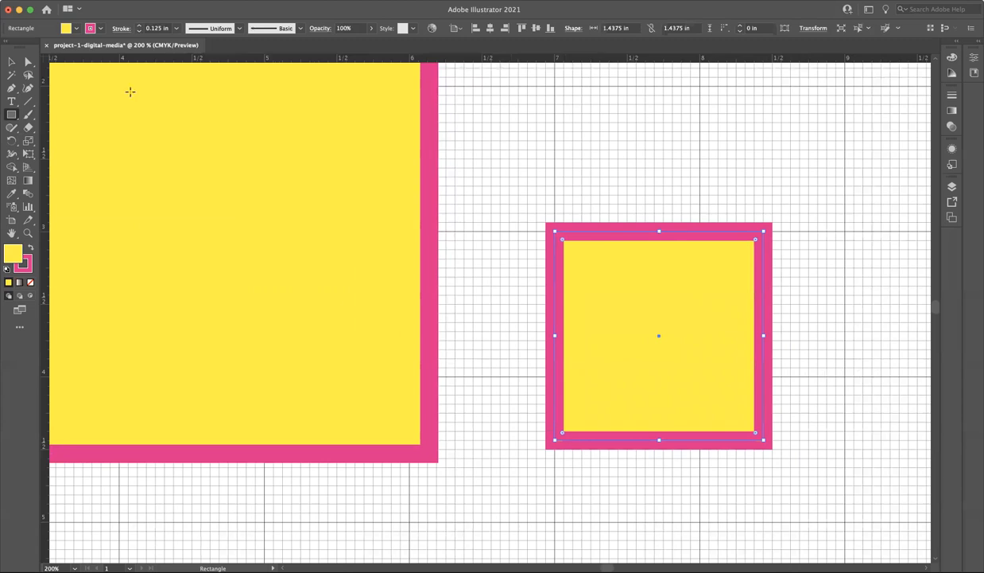
Select the new square and set its stroke to None, keeping it selected.
{"action": "left_click", "coordinate": [12, 61]}
{"action": "left_click", "coordinate": [564, 169]}
{"action": "left_click", "coordinate": [644, 256]}
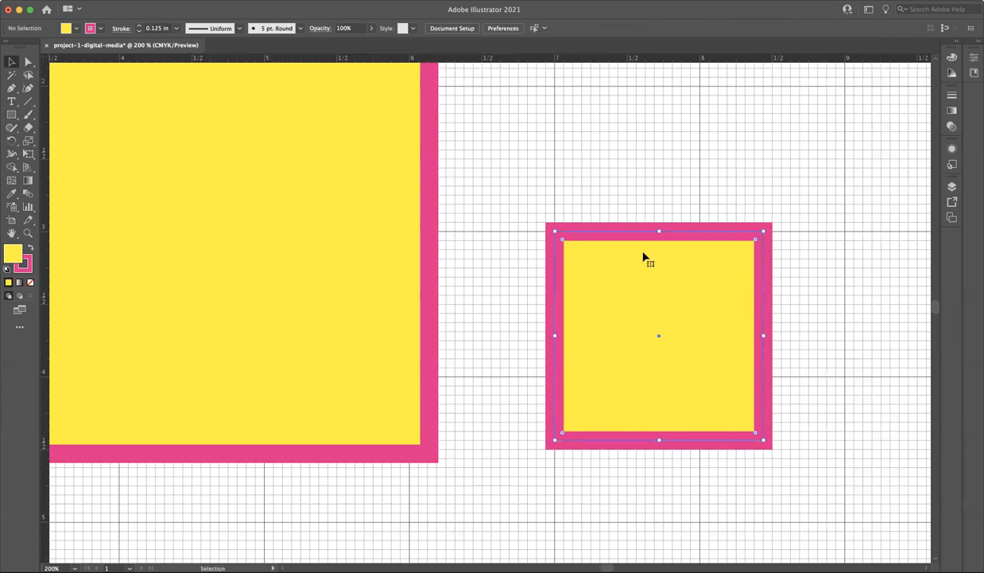
{"action": "left_click", "coordinate": [100, 28]}
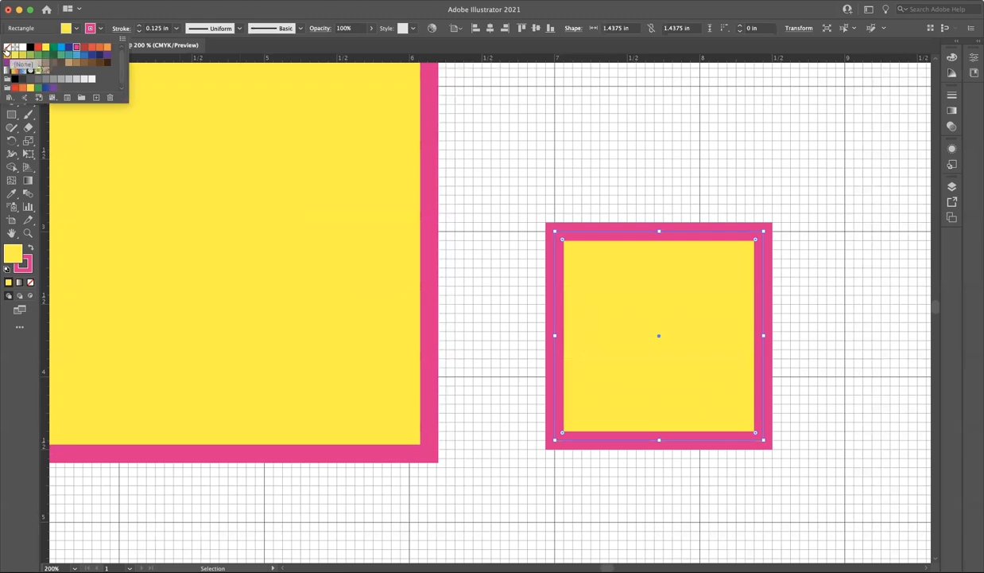
{"action": "left_click", "coordinate": [7, 50]}
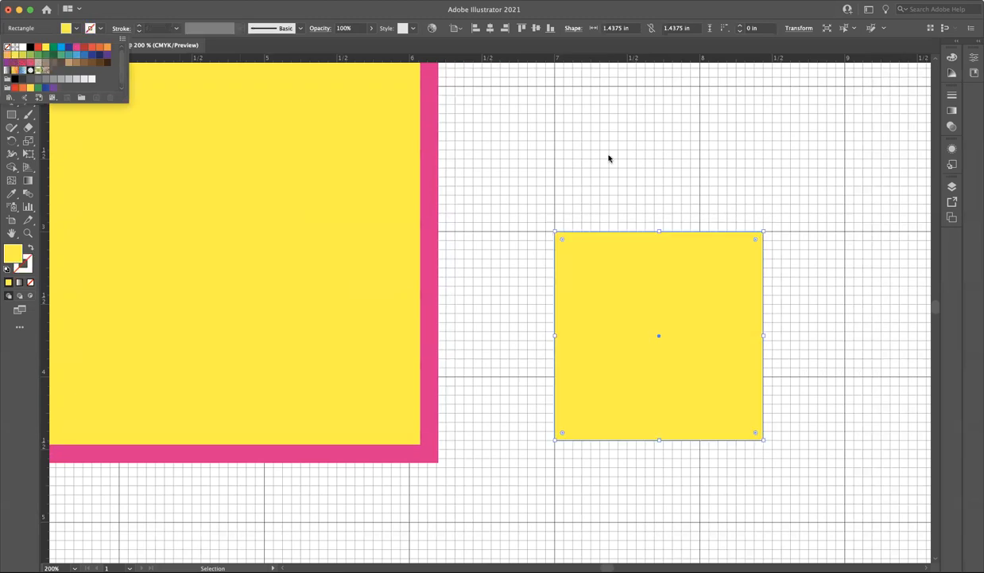
{"action": "left_click", "coordinate": [807, 266]}
{"action": "left_click", "coordinate": [725, 266]}
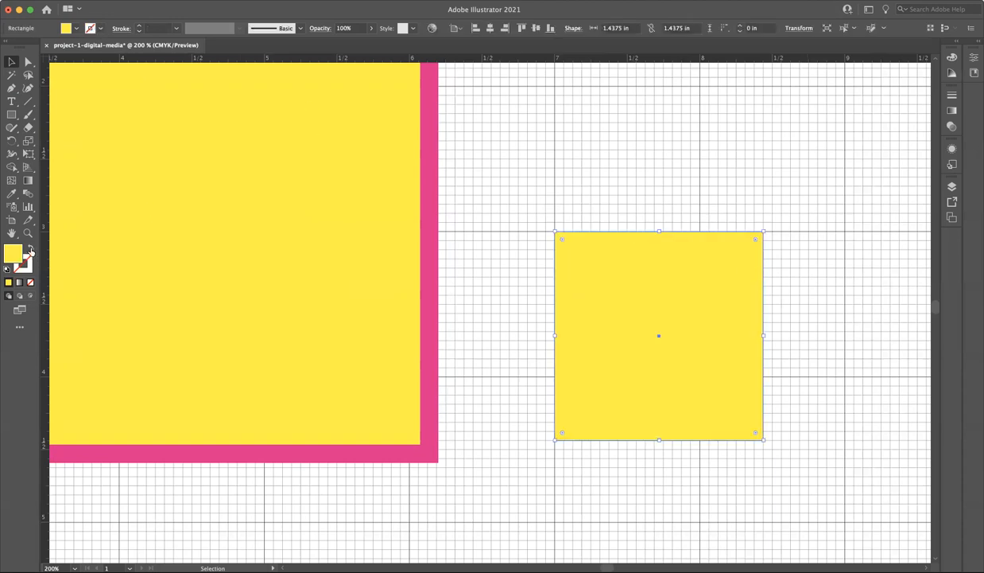
Swap the square's fill and stroke colors, swap them back, and deselect the square.
{"action": "left_click", "coordinate": [30, 251]}
{"action": "left_click", "coordinate": [622, 261]}
{"action": "left_click", "coordinate": [555, 279]}
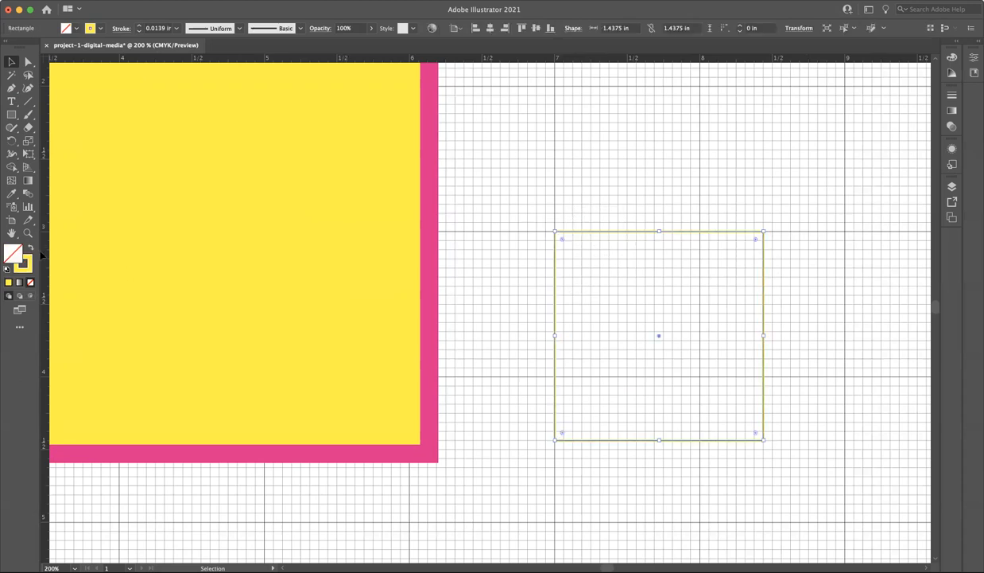
{"action": "left_click", "coordinate": [31, 249]}
{"action": "left_click", "coordinate": [620, 202]}
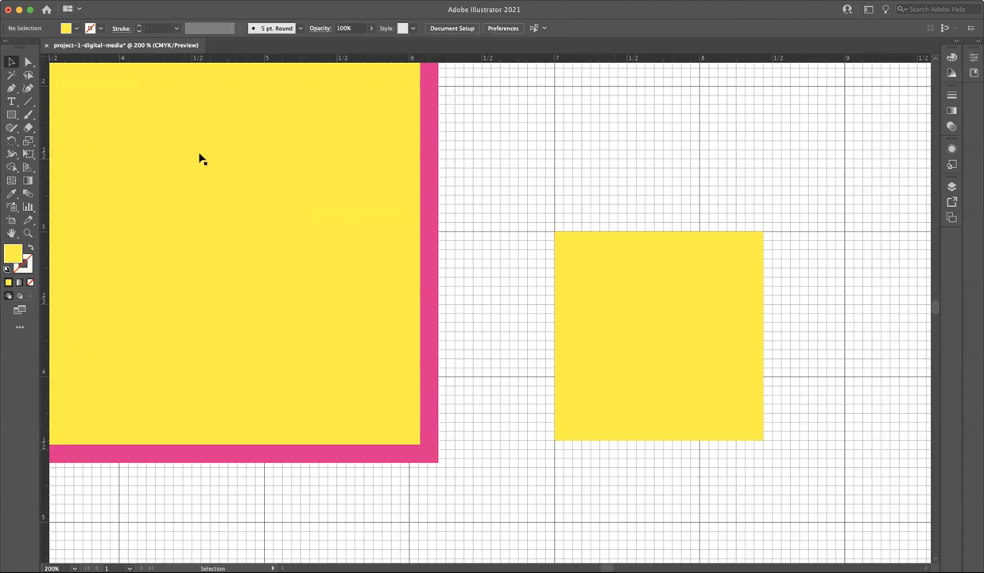
Resize the square with its bounding-box handles to about 1.06 in wide and 1.56 in tall.
{"action": "left_click", "coordinate": [601, 263]}
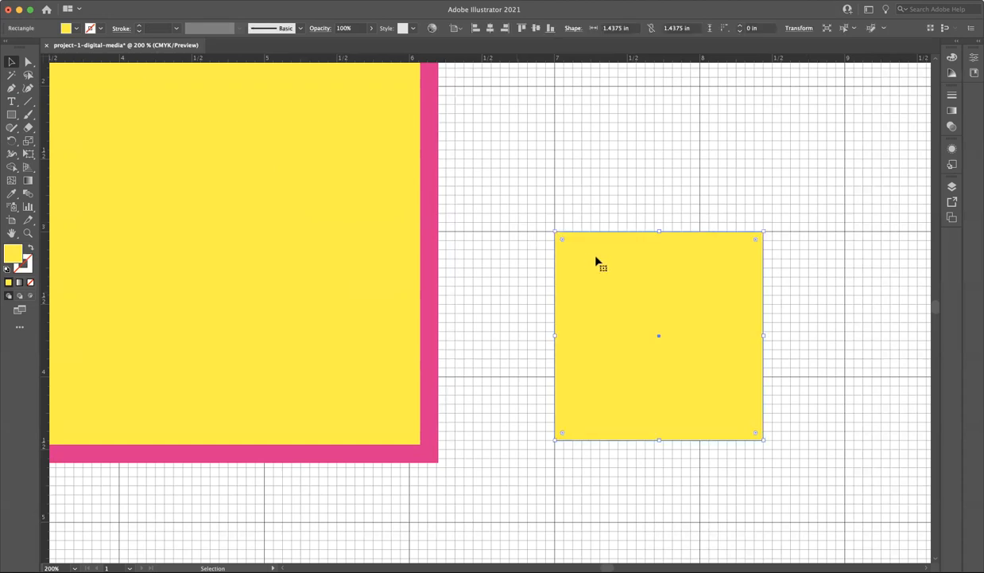
{"action": "left_click_drag", "start_coordinate": [660, 439], "coordinate": [659, 391]}
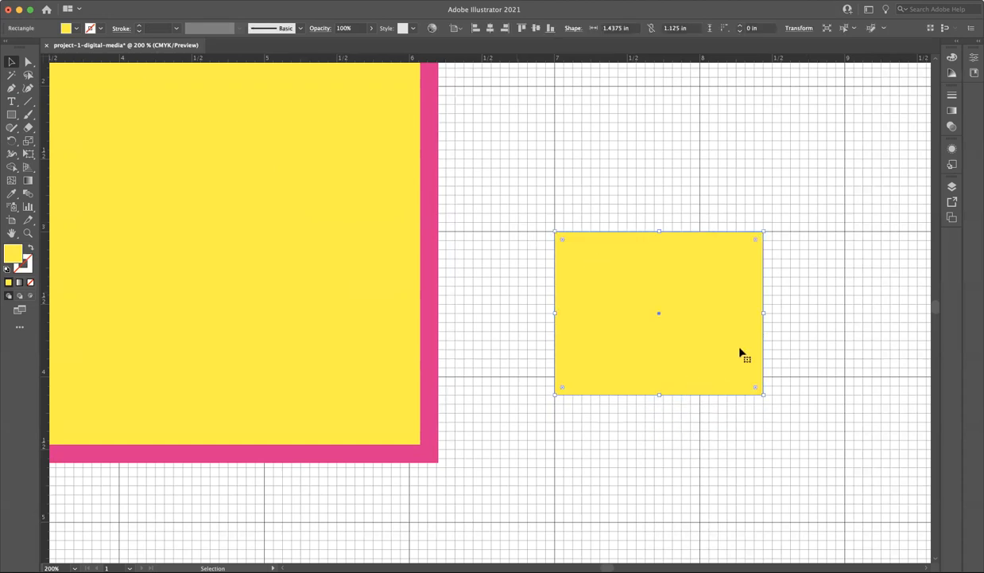
{"action": "left_click_drag", "start_coordinate": [762, 314], "coordinate": [709, 313]}
{"action": "left_click_drag", "start_coordinate": [709, 394], "coordinate": [706, 460]}
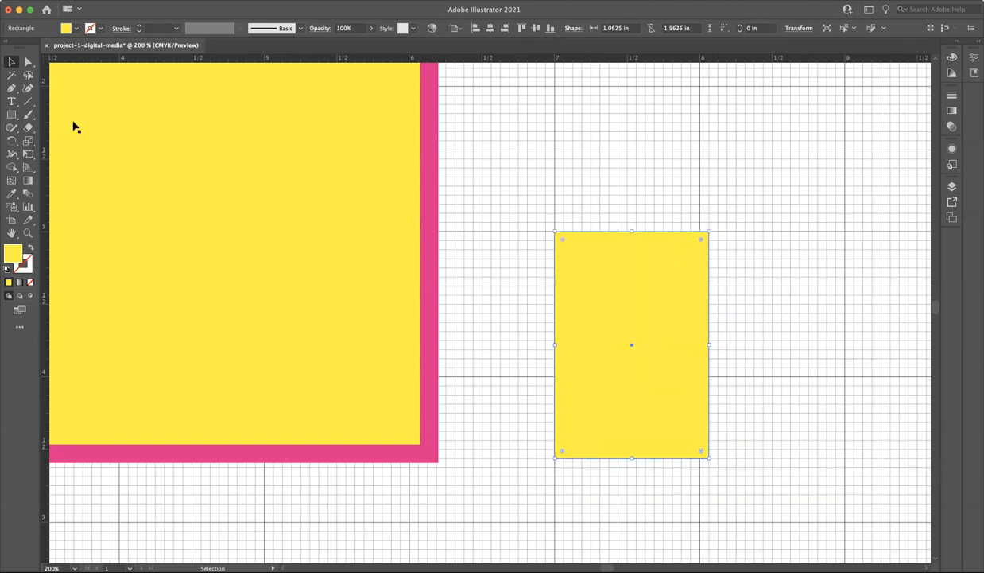
Move the small yellow rectangle one grid square left and stretch its top edge upward to a height of 1.75 in.
{"action": "left_click", "coordinate": [11, 62]}
{"action": "left_click", "coordinate": [10, 64]}
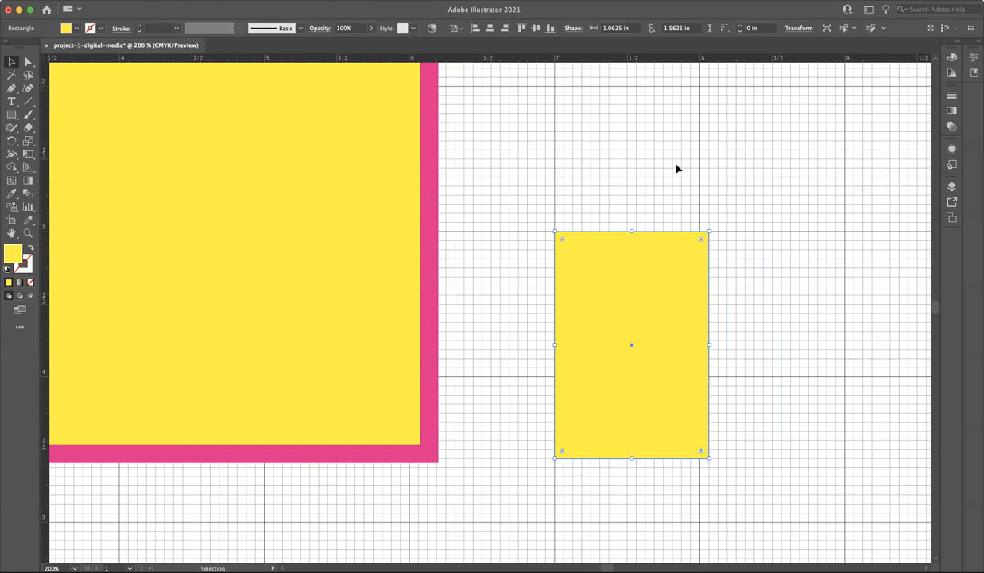
{"action": "left_click", "coordinate": [613, 157]}
{"action": "left_click_drag", "start_coordinate": [645, 241], "coordinate": [639, 264]}
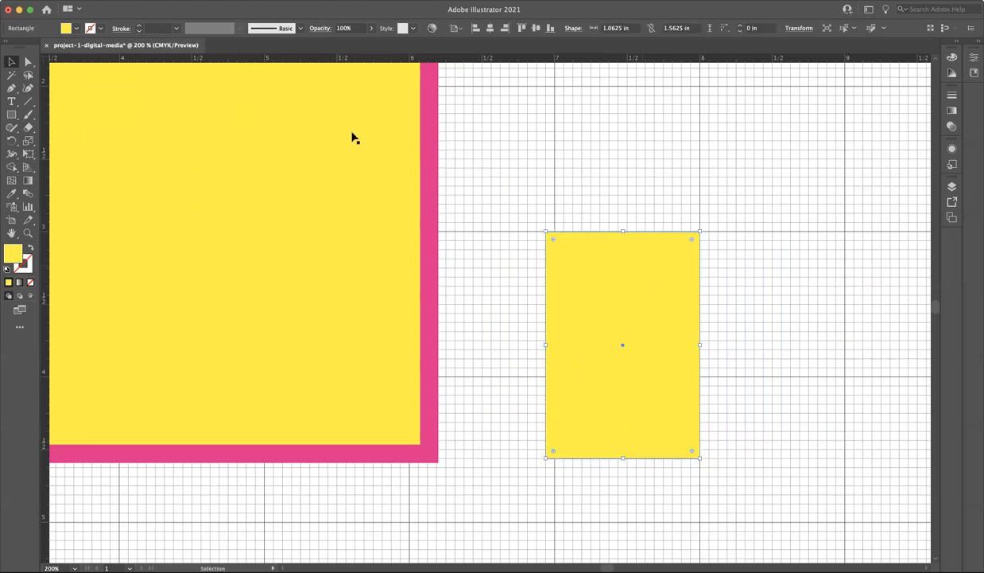
{"action": "left_click_drag", "start_coordinate": [623, 231], "coordinate": [623, 204]}
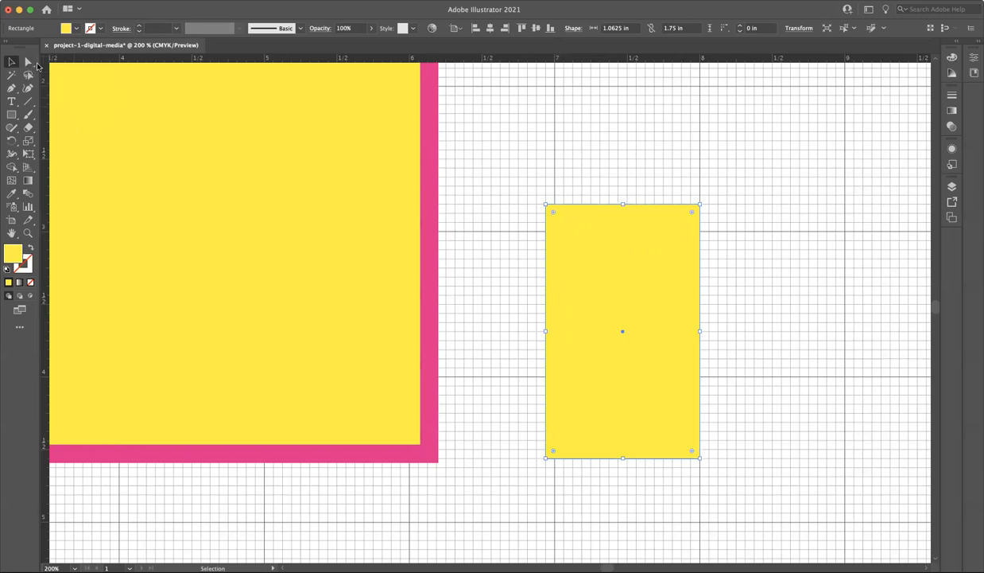
Reselect the small rectangle and target its upper corner anchor points with the Direct Selection tool.
{"action": "left_click", "coordinate": [500, 194]}
{"action": "left_click", "coordinate": [592, 256]}
{"action": "left_click", "coordinate": [27, 63]}
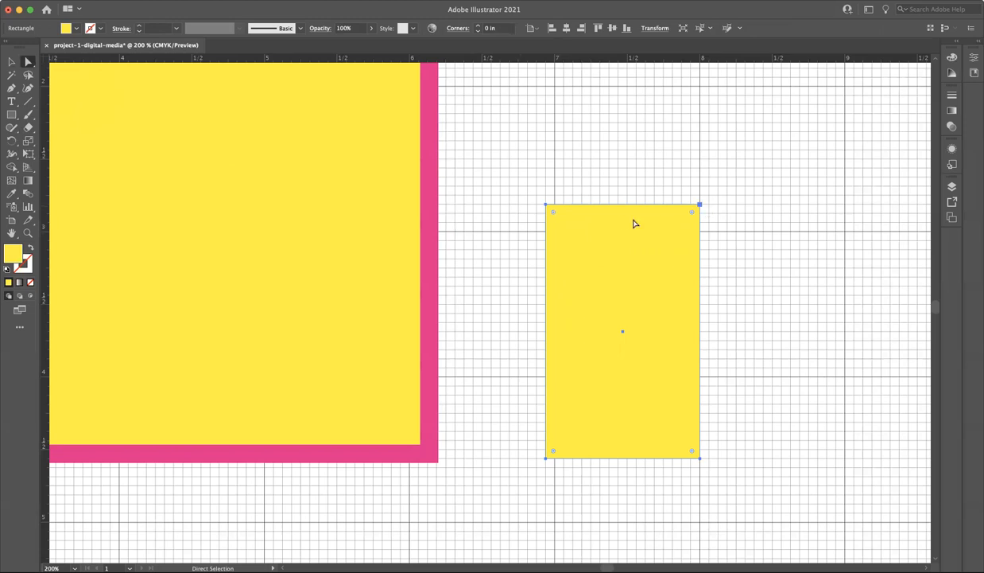
{"action": "left_click", "coordinate": [547, 205], "text": "shift"}
Magnify the small rectangle up to 6400% and fit the whole artboard back in the window.
{"action": "key", "text": "super+equal"}
{"action": "key", "text": "super+equal"}
{"action": "key", "text": "super+equal"}
{"action": "key", "text": "super+equal"}
{"action": "key", "text": "super+equal"}
{"action": "key", "text": "super+equal"}
{"action": "key", "text": "super+equal"}
{"action": "key", "text": "super+equal"}
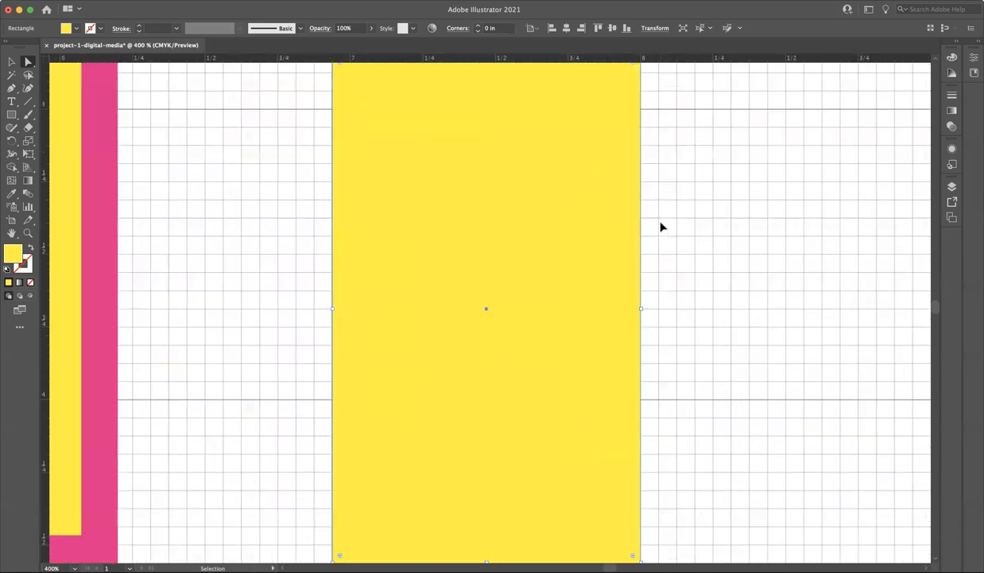
{"action": "key", "text": "super+equal"}
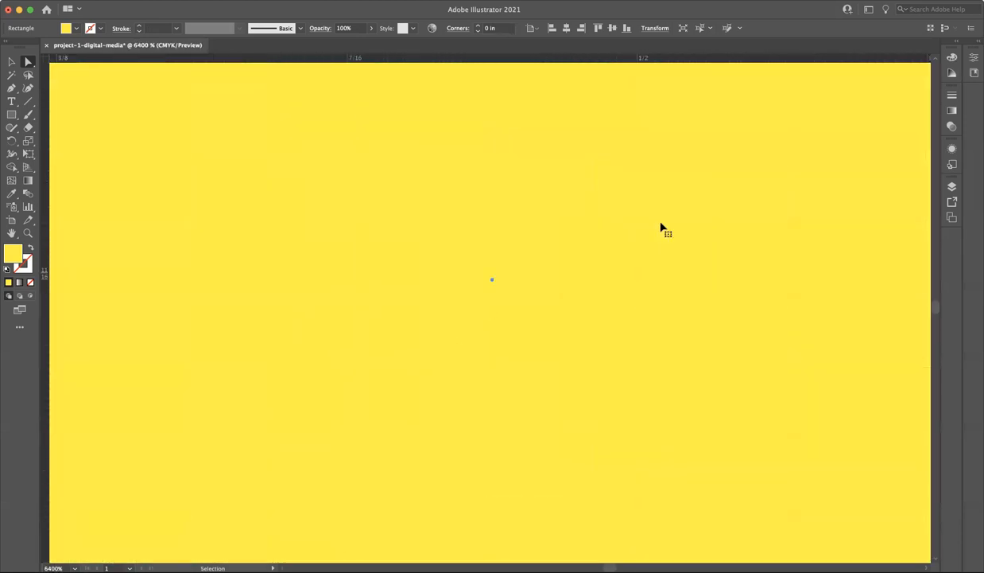
{"action": "key", "text": "super+0"}
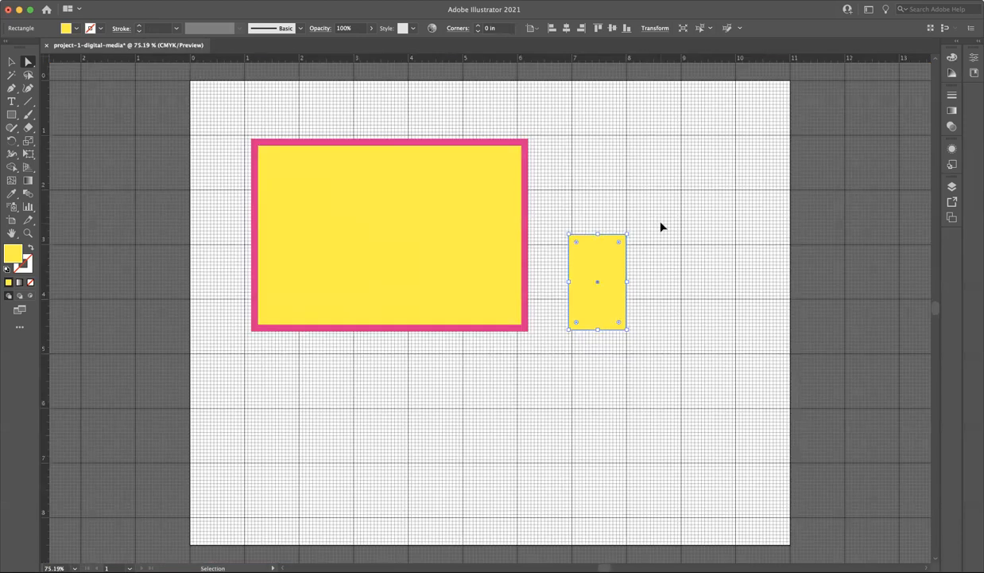
Move the small rectangle's upper-right anchor point to about X 8.44 in, Y 3 in with Direct Selection and deselect the shape.
{"action": "key", "text": "super+equal"}
{"action": "key", "text": "super+equal"}
{"action": "key", "text": "super+equal"}
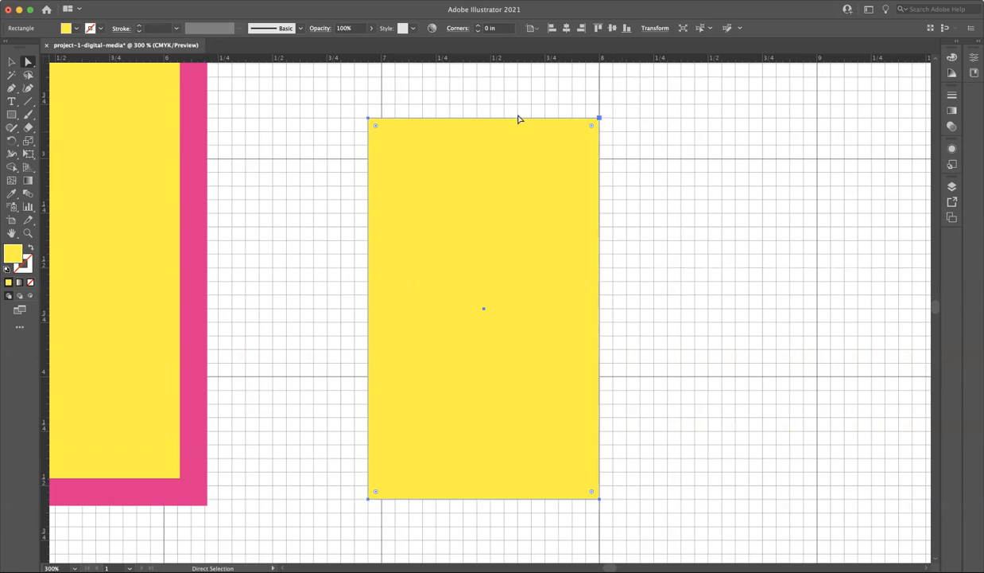
{"action": "left_click_drag", "start_coordinate": [605, 121], "coordinate": [693, 160]}
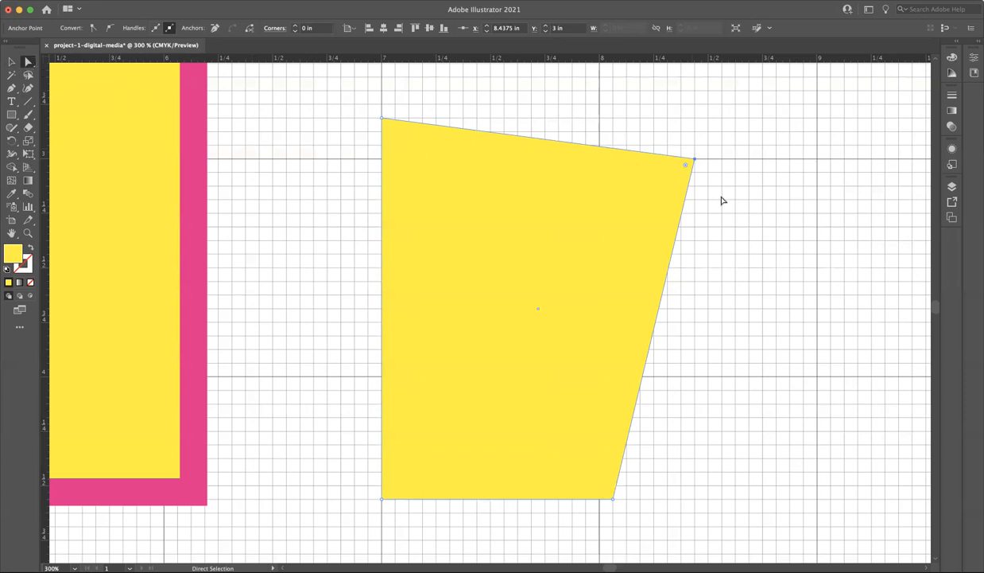
{"action": "left_click", "coordinate": [477, 121]}
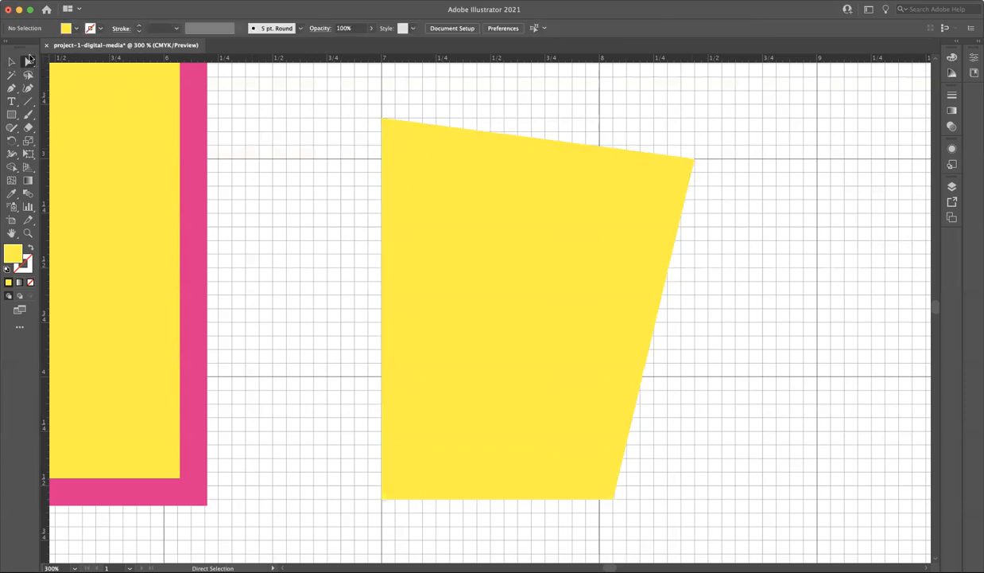
Reselect the skewed shape and round all its corners to a radius of about 0.31 in with the corner widgets.
{"action": "left_click", "coordinate": [9, 61]}
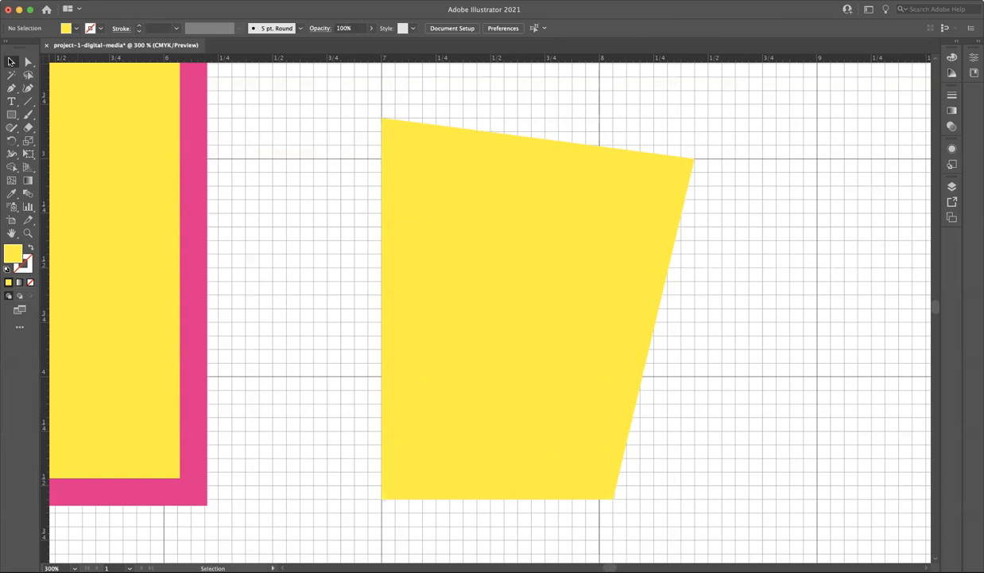
{"action": "left_click", "coordinate": [435, 187]}
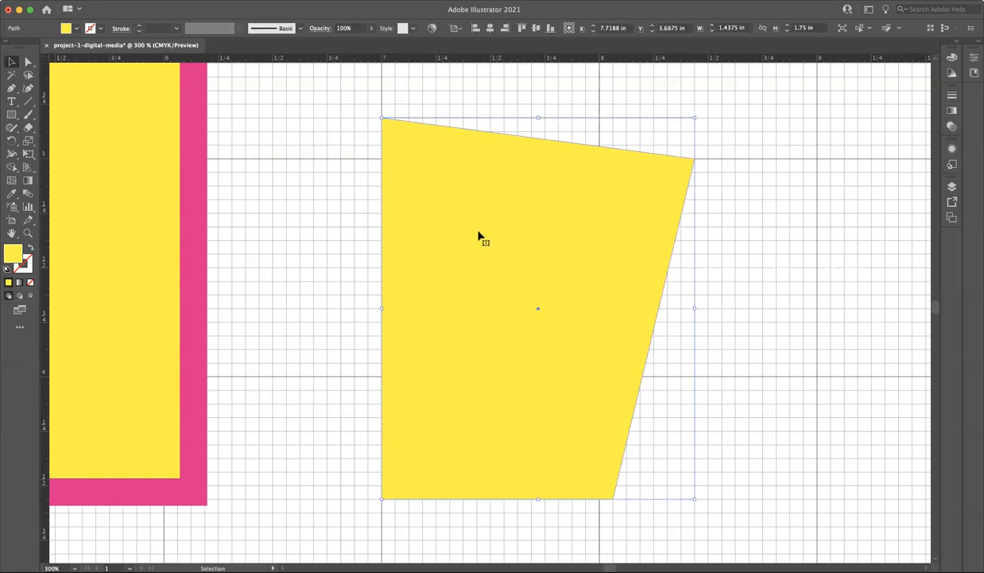
{"action": "left_click", "coordinate": [27, 62]}
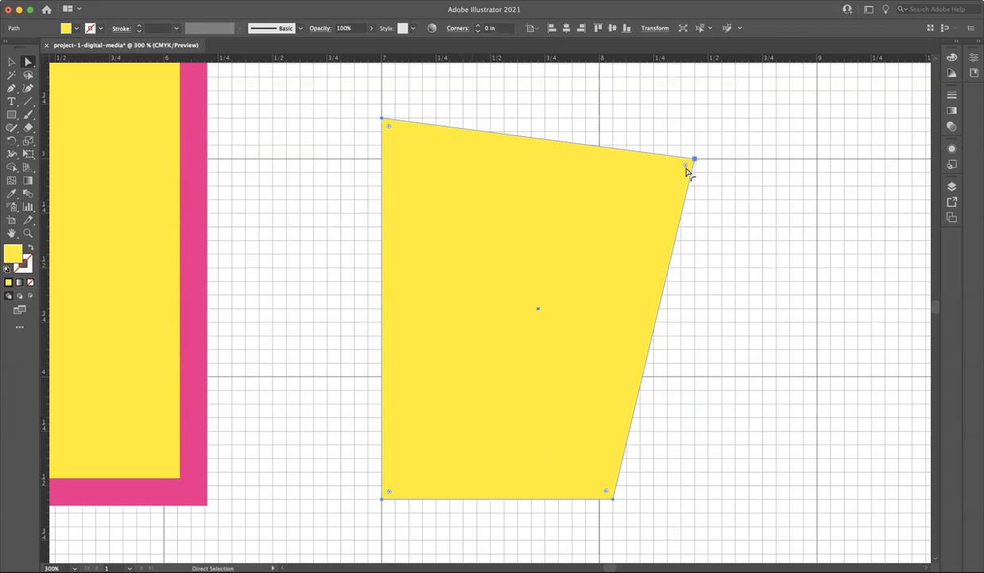
{"action": "left_click_drag", "start_coordinate": [686, 169], "coordinate": [604, 208]}
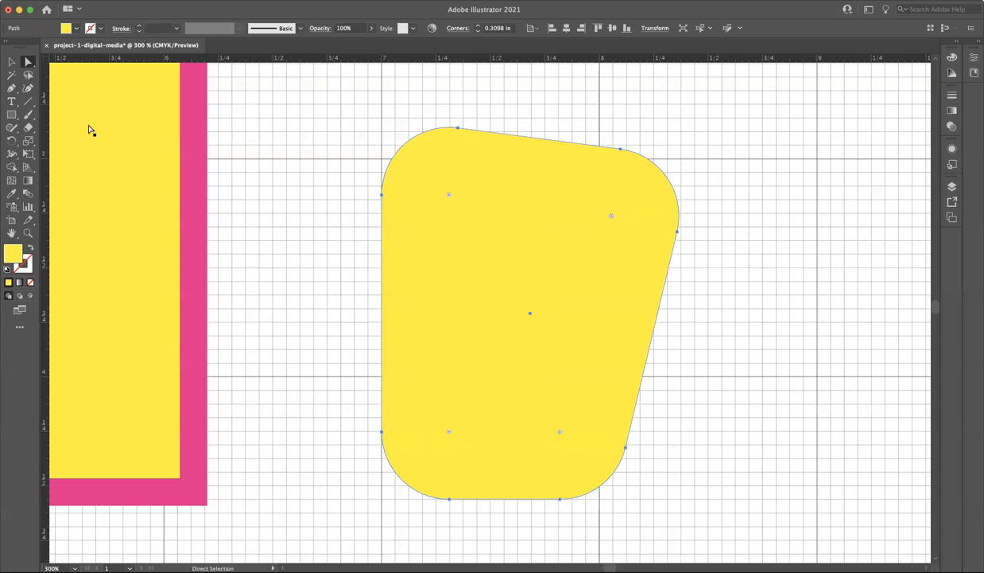
Reselect the rounded shape and reduce its corner radius to about 0.26 in with the corner widgets.
{"action": "left_click", "coordinate": [11, 62]}
{"action": "left_click", "coordinate": [378, 185]}
{"action": "left_click", "coordinate": [434, 188]}
{"action": "left_click", "coordinate": [28, 62]}
{"action": "left_click_drag", "start_coordinate": [612, 218], "coordinate": [627, 210]}
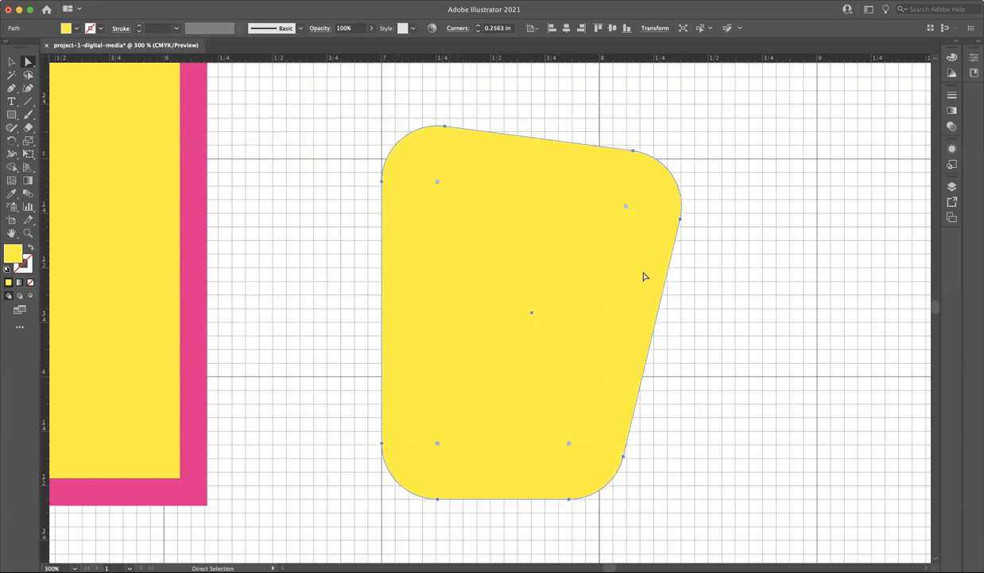
Activate the Pen tool with Snap to Grid turned off and the grid hidden.
{"action": "left_click", "coordinate": [10, 93]}
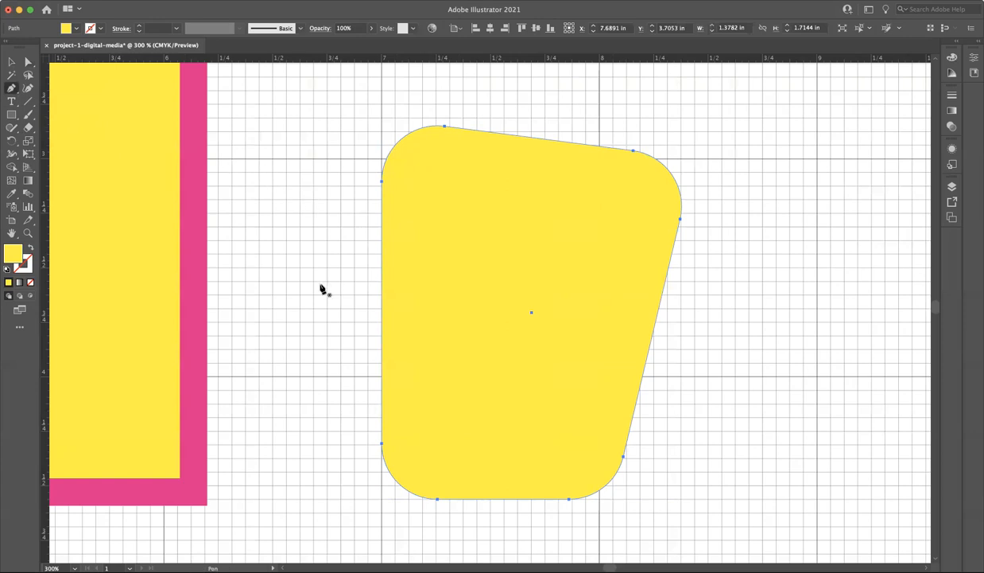
{"action": "left_click", "coordinate": [256, 1]}
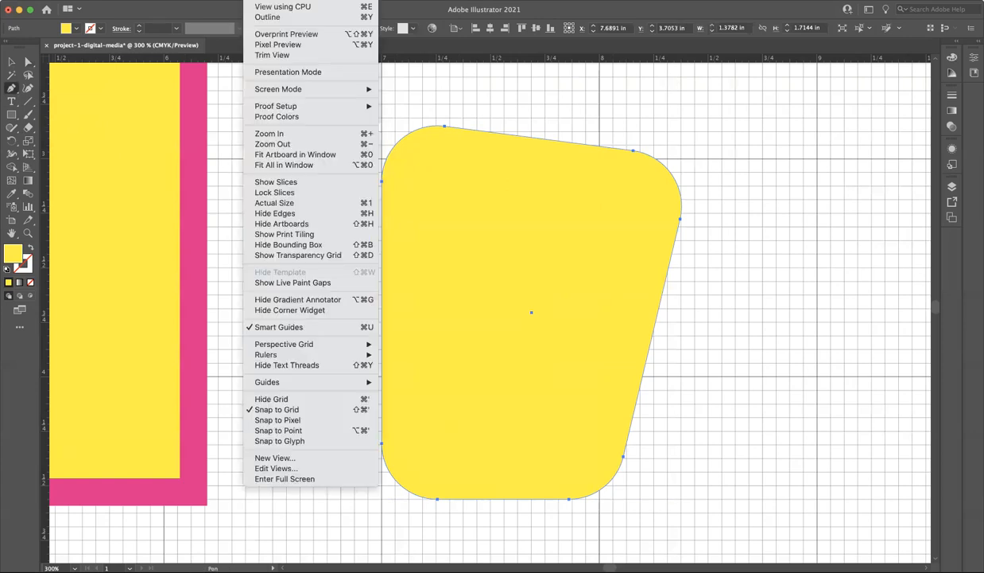
{"action": "left_click", "coordinate": [315, 409]}
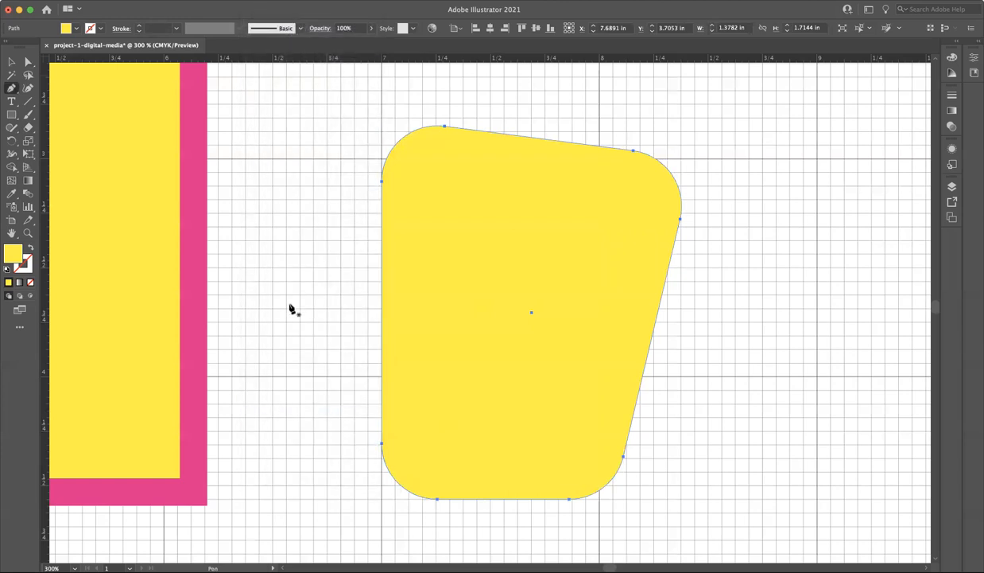
{"action": "key", "text": "super+apostrophe"}
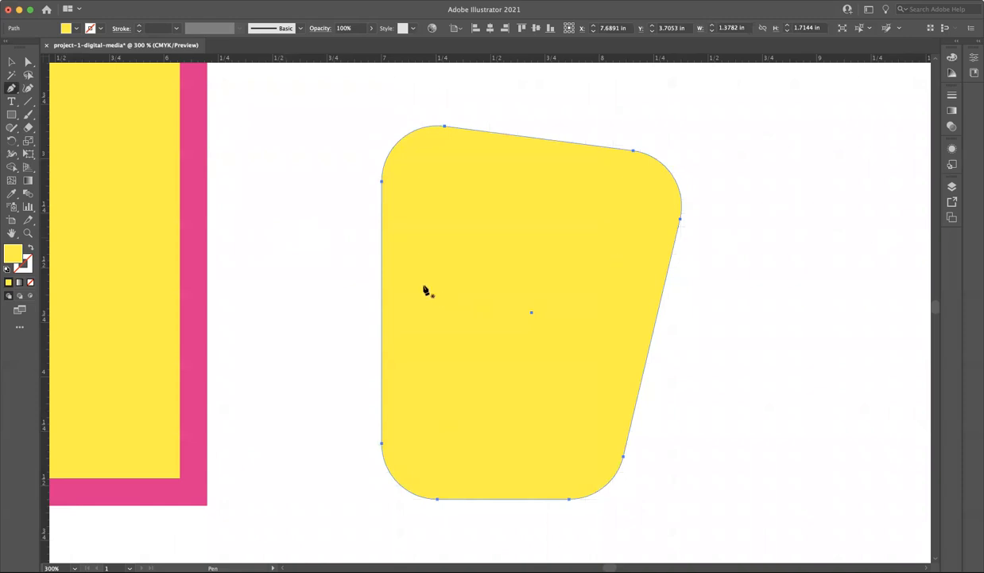
Deselect the rounded shape and draw a twelve-point zigzag path of straight Pen segments beside it, starting at about X 8.55 in, Y 3.42 in.
{"action": "left_click", "coordinate": [720, 253], "text": "super"}
{"action": "left_click", "coordinate": [720, 251]}
{"action": "left_click", "coordinate": [756, 297]}
{"action": "left_click", "coordinate": [733, 330]}
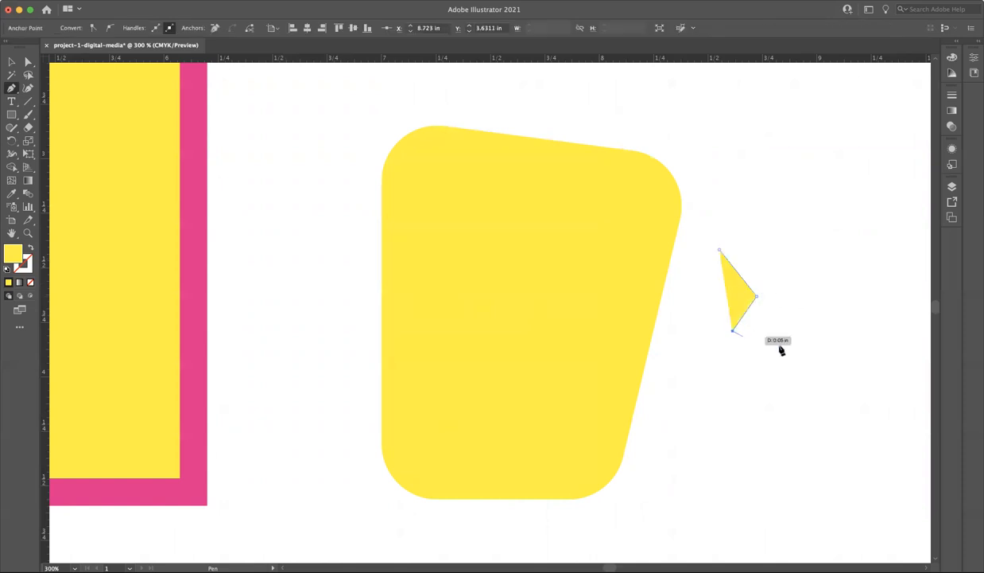
{"action": "left_click", "coordinate": [792, 351]}
{"action": "left_click", "coordinate": [835, 329]}
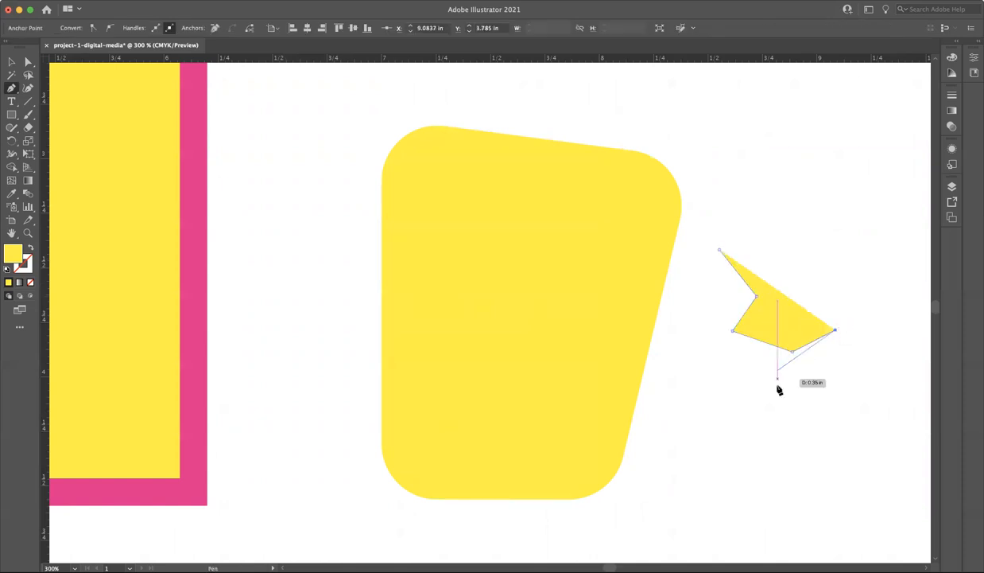
{"action": "left_click", "coordinate": [789, 324]}
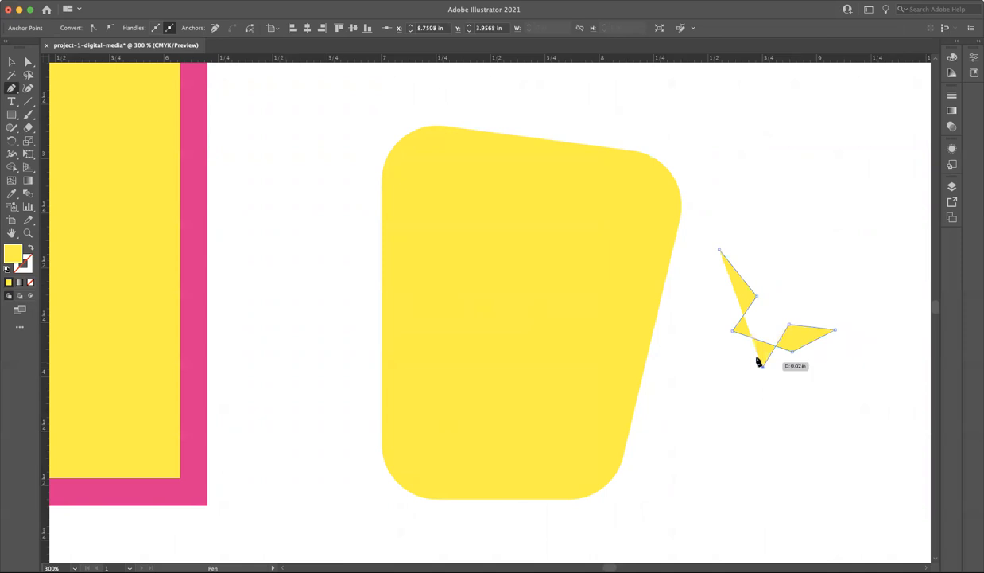
{"action": "left_click", "coordinate": [785, 300]}
{"action": "left_click", "coordinate": [800, 259]}
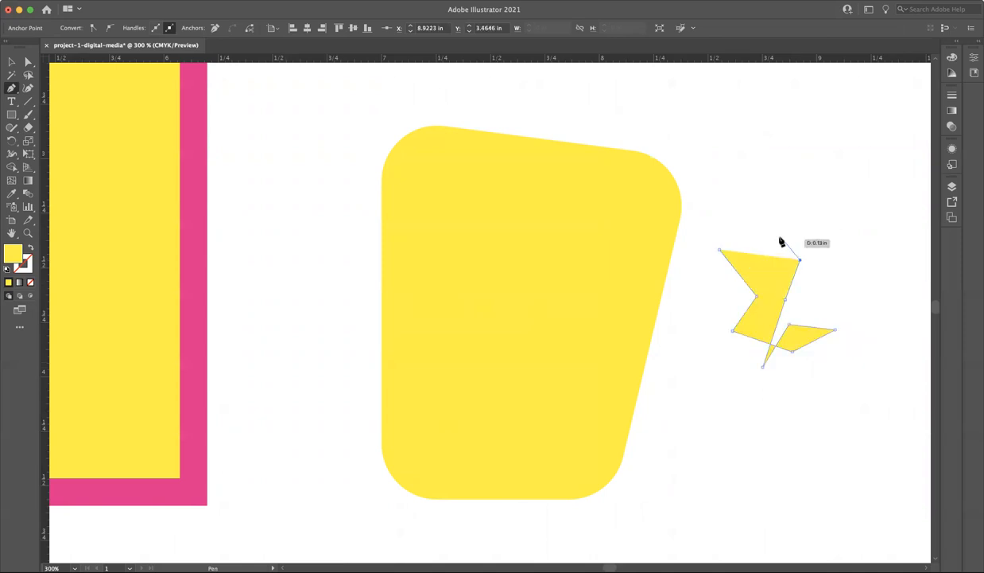
{"action": "left_click", "coordinate": [780, 238]}
{"action": "left_click", "coordinate": [753, 255]}
{"action": "left_click", "coordinate": [738, 233]}
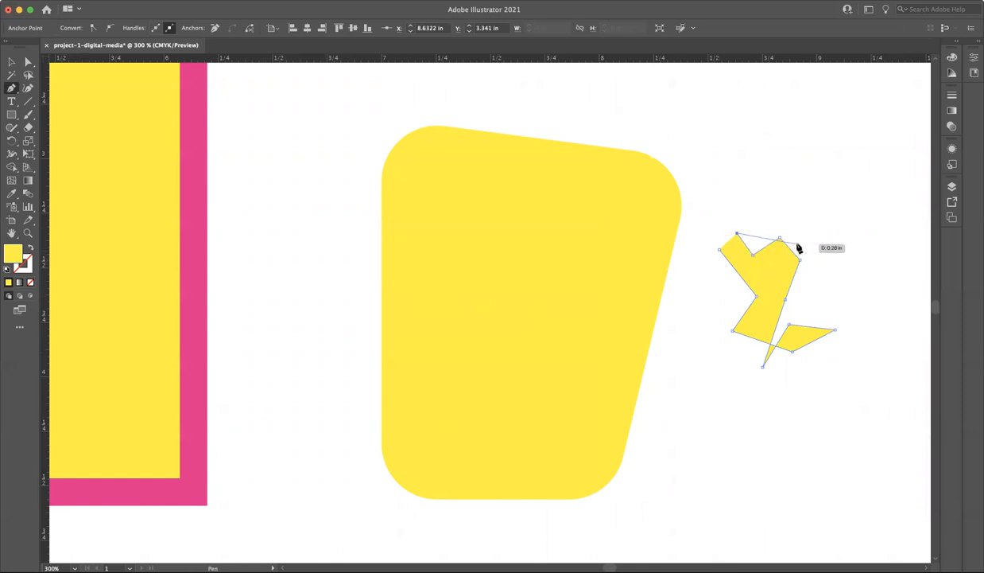
Add one more Pen anchor point at about X 8.55 in, Y 3.35 in and close the zigzag path at its starting point.
{"action": "key", "text": "super+equal"}
{"action": "key", "text": "super+equal"}
{"action": "key", "text": "super+equal"}
{"action": "key", "text": "super+equal"}
{"action": "key", "text": "super+equal"}
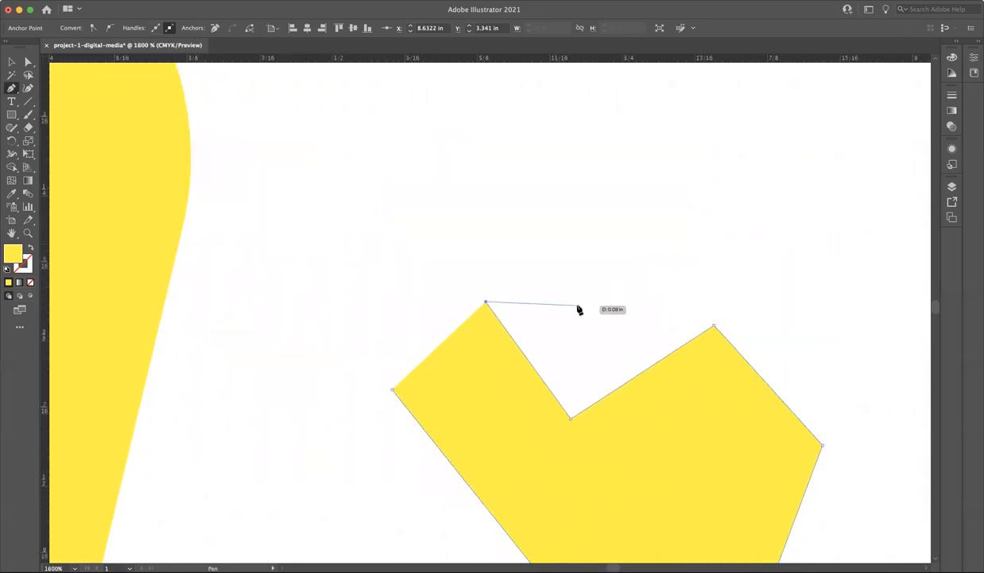
{"action": "scroll", "coordinate": [389, 341], "scroll_direction": "down", "scroll_amount": 2}
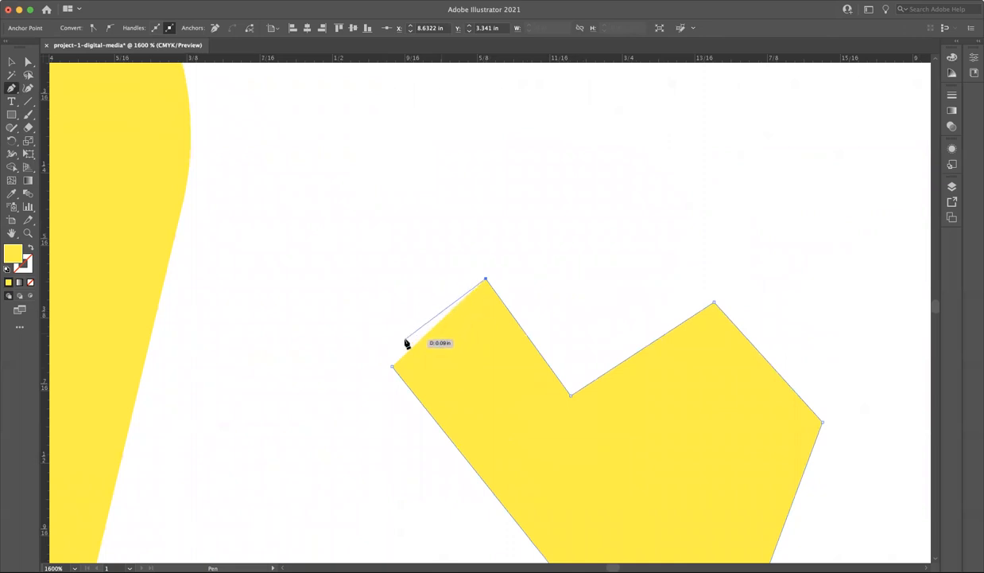
{"action": "left_click", "coordinate": [388, 293]}
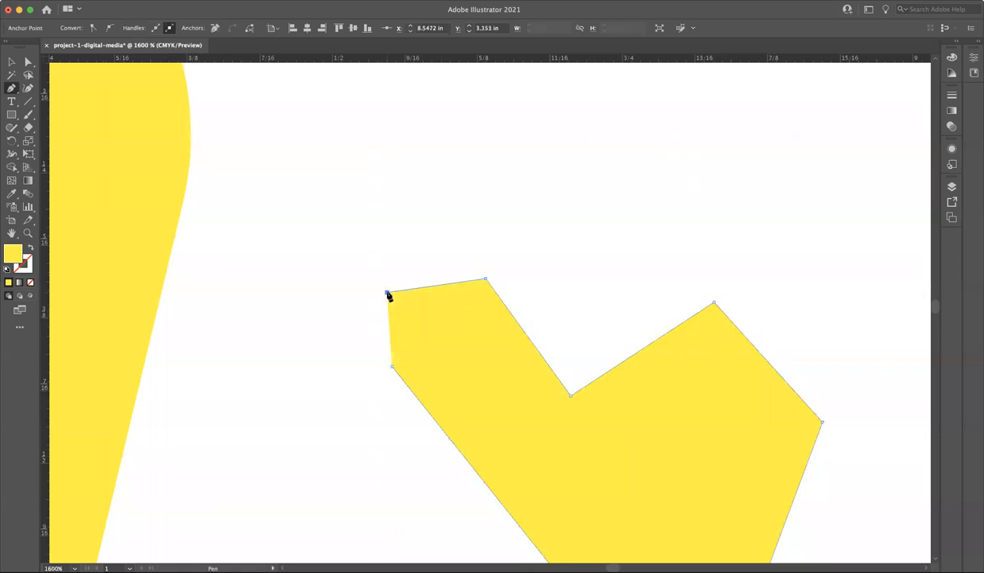
{"action": "left_click", "coordinate": [392, 367]}
{"action": "key", "text": "super+minus"}
{"action": "key", "text": "super+minus"}
{"action": "key", "text": "super+minus"}
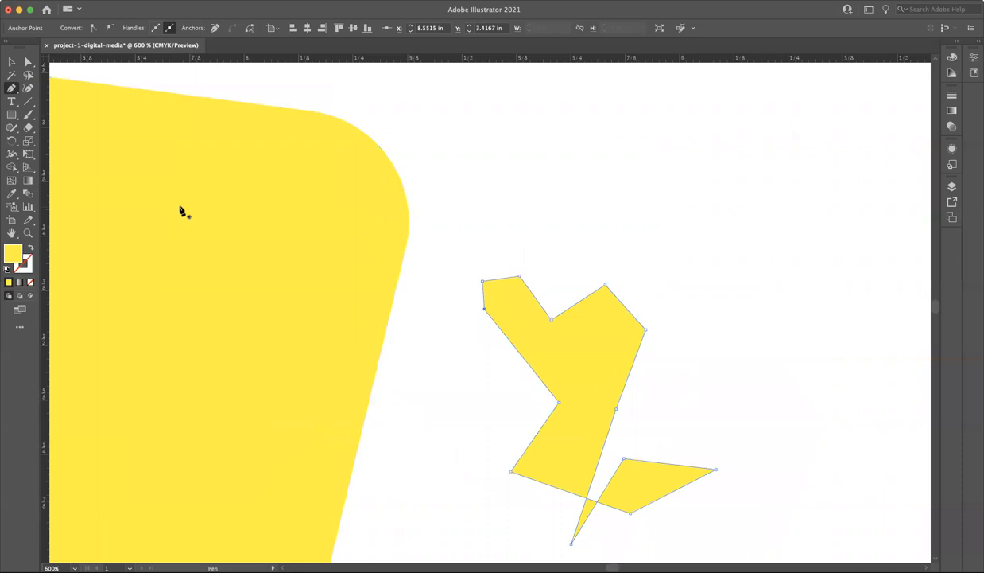
Pull four of the zigzag shape's anchor points outward with Direct Selection to untangle its crossing segments, ending one at about X 8.78 in, Y 3.18 in.
{"action": "key", "text": "v"}
{"action": "scroll", "coordinate": [549, 262], "scroll_direction": "down", "scroll_amount": 2}
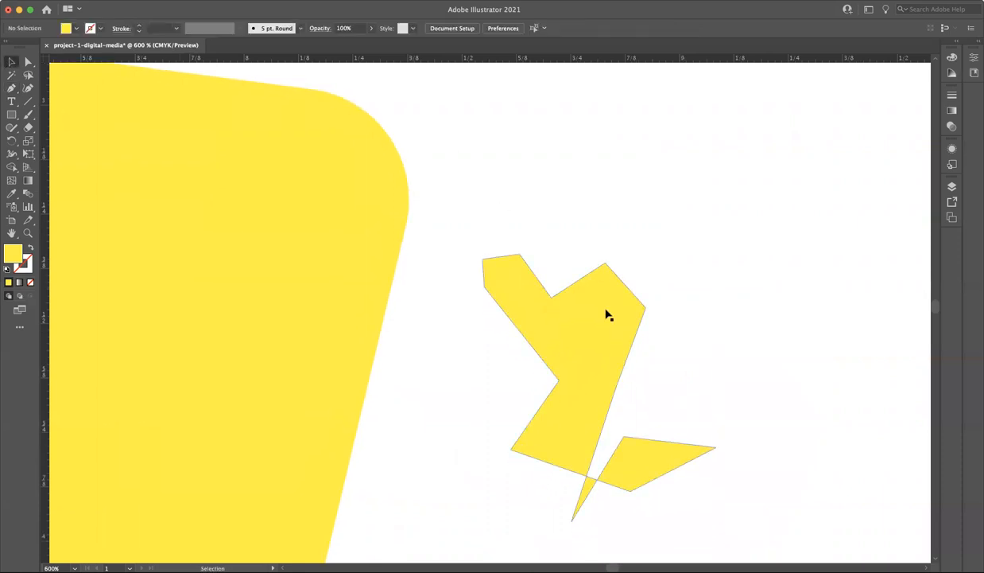
{"action": "left_click", "coordinate": [28, 61]}
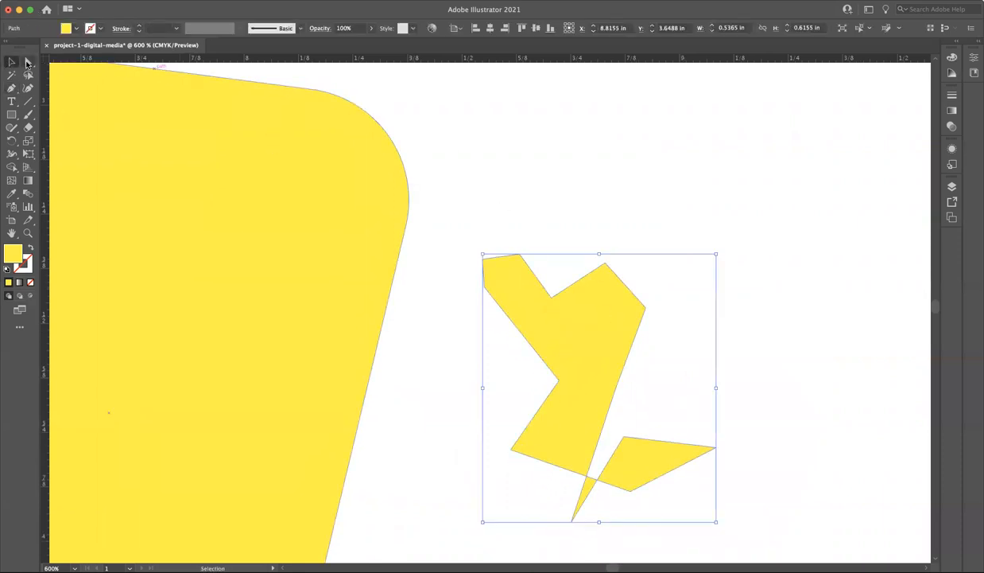
{"action": "left_click", "coordinate": [571, 522]}
{"action": "left_click_drag", "start_coordinate": [572, 519], "coordinate": [716, 385]}
{"action": "left_click_drag", "start_coordinate": [617, 387], "coordinate": [800, 283]}
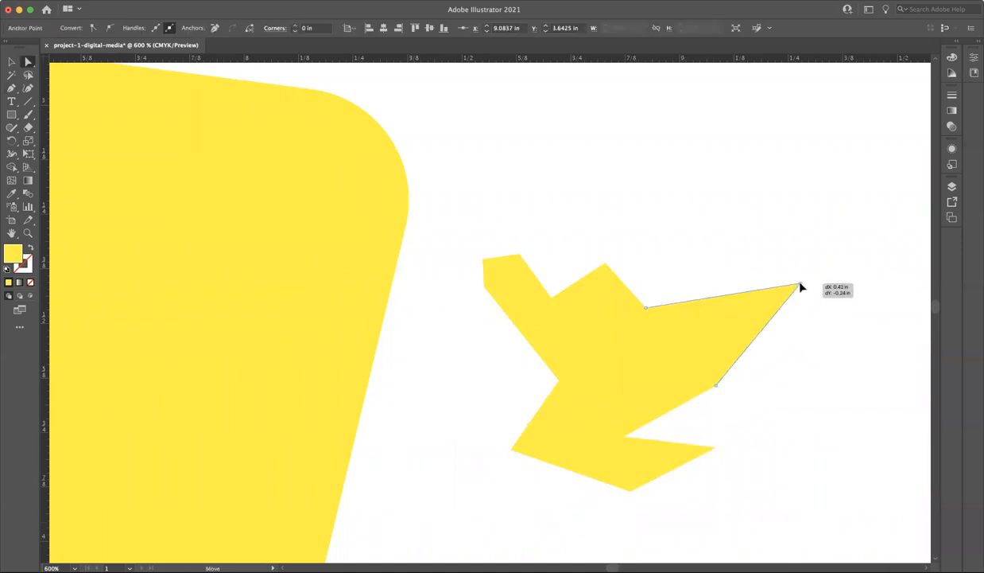
{"action": "left_click_drag", "start_coordinate": [646, 309], "coordinate": [725, 206]}
{"action": "left_click_drag", "start_coordinate": [605, 265], "coordinate": [589, 189]}
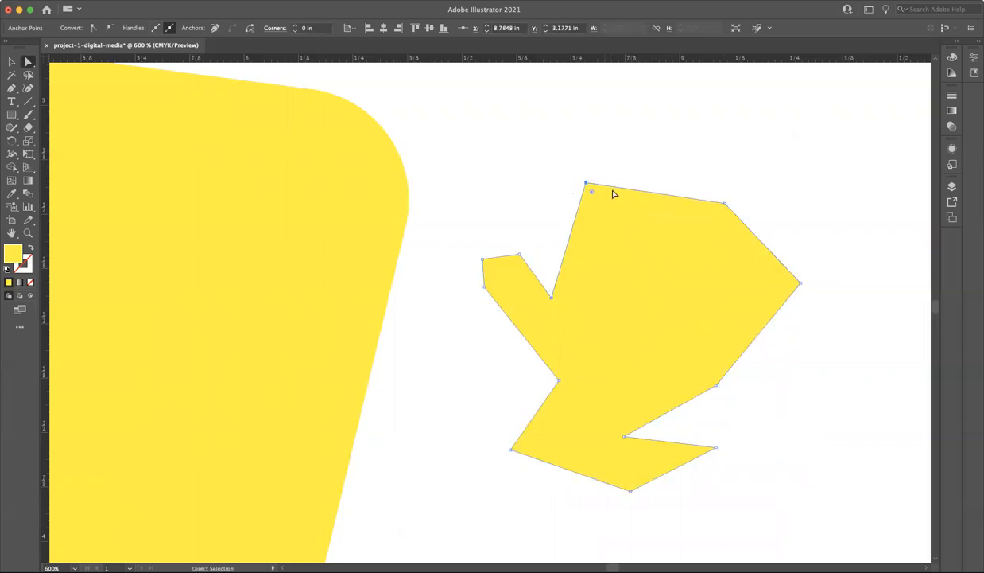
Round the zigzag shape's topmost corner to a radius of about 0.066 in with its corner widget and deselect the shape.
{"action": "left_click_drag", "start_coordinate": [593, 194], "coordinate": [609, 219]}
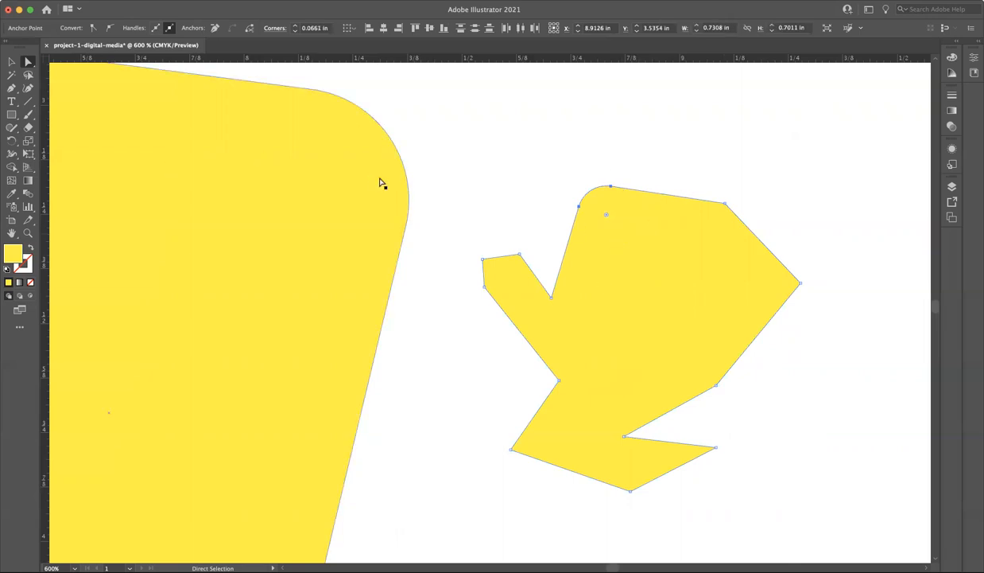
{"action": "left_click", "coordinate": [12, 61]}
{"action": "left_click", "coordinate": [543, 106]}
Fill the zigzag shape with the orange swatch and deselect it.
{"action": "left_click", "coordinate": [611, 233]}
{"action": "left_click", "coordinate": [77, 30]}
{"action": "left_click", "coordinate": [94, 47]}
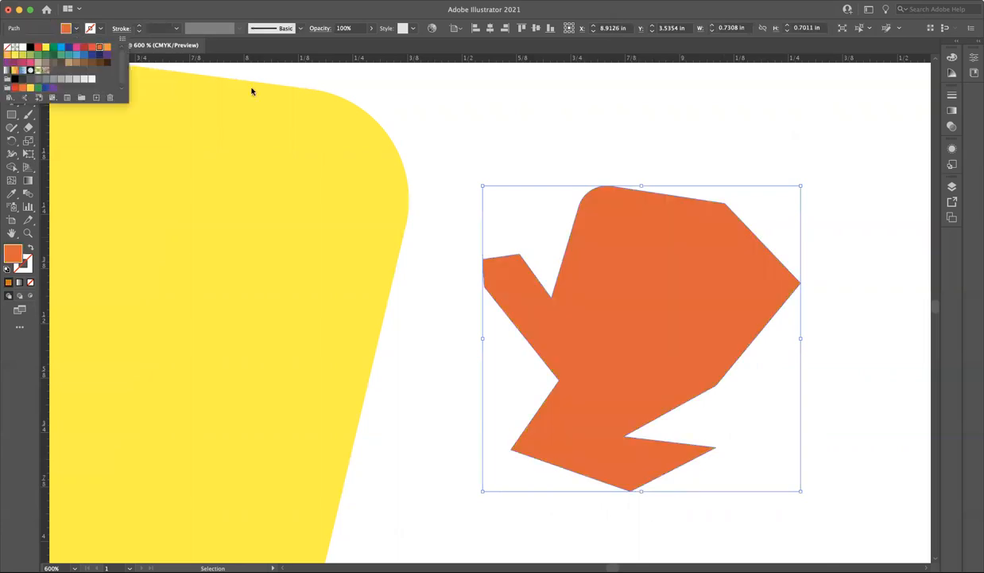
{"action": "left_click", "coordinate": [536, 120]}
{"action": "left_click", "coordinate": [536, 120]}
Give the orange shape a lighter yellow-orange stroke and deselect it.
{"action": "left_click", "coordinate": [640, 235]}
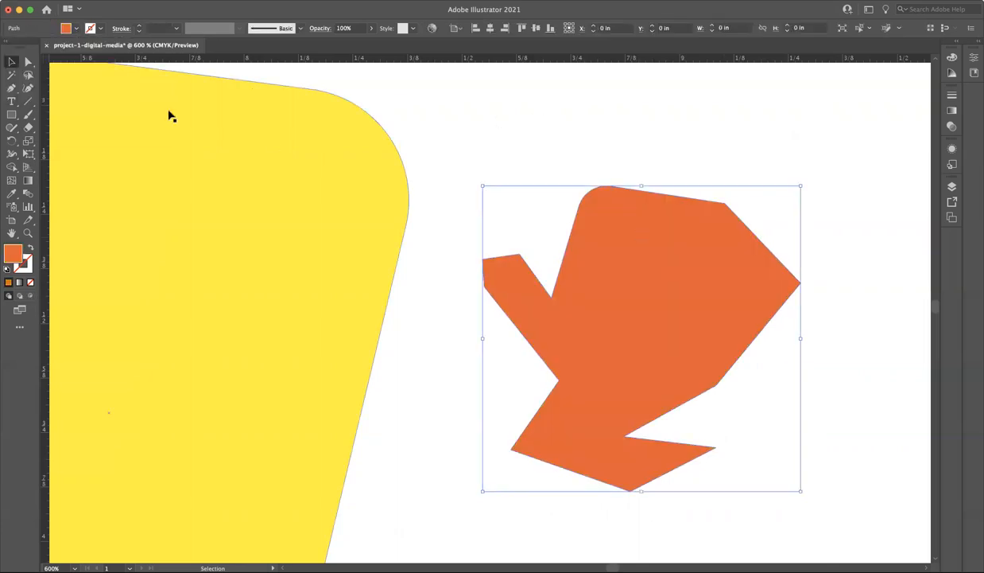
{"action": "left_click", "coordinate": [100, 29]}
{"action": "left_click", "coordinate": [103, 54]}
{"action": "left_click", "coordinate": [679, 175]}
{"action": "left_click", "coordinate": [680, 176]}
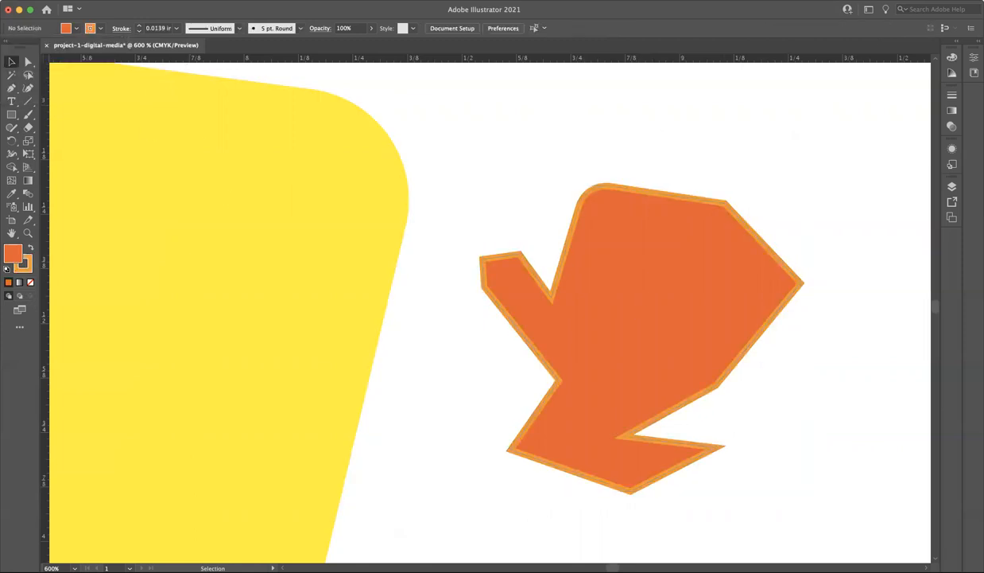
Turn on Snap to Grid and show the document grid.
{"action": "left_click", "coordinate": [256, 1]}
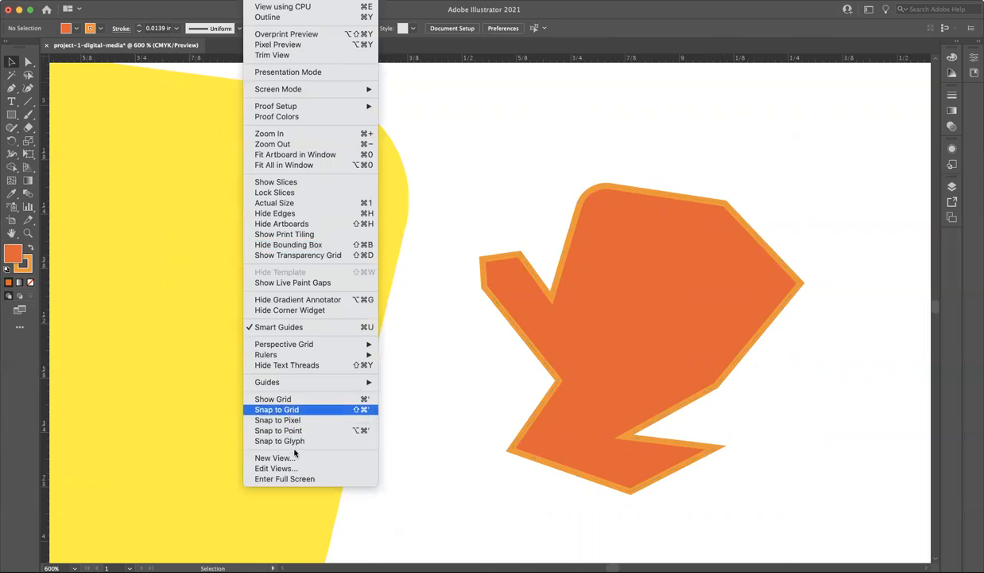
{"action": "key", "text": "Escape"}
{"action": "key", "text": "super+apostrophe"}
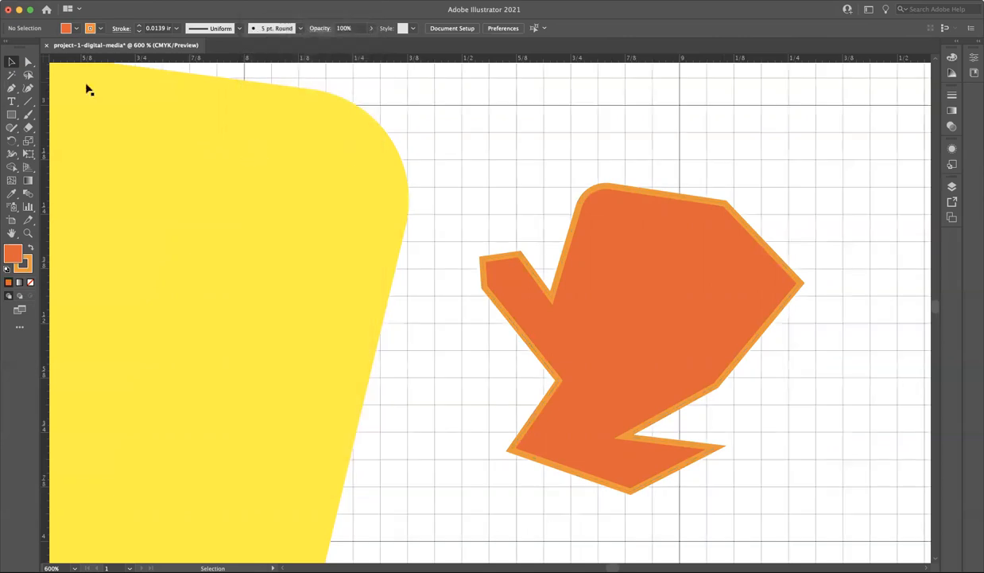
Shift the orange shape slightly and move its upper-right anchor point to X 9.25 in, Y 3.0625 in with Direct Selection.
{"action": "left_click", "coordinate": [28, 62]}
{"action": "left_click", "coordinate": [11, 61]}
{"action": "left_click_drag", "start_coordinate": [644, 266], "coordinate": [632, 261]}
{"action": "left_click", "coordinate": [28, 63]}
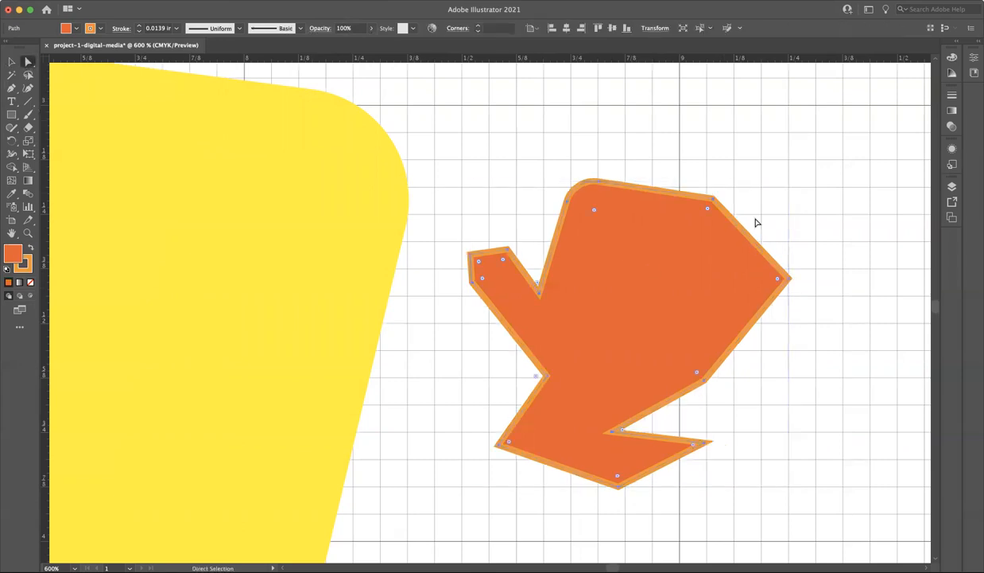
{"action": "left_click_drag", "start_coordinate": [716, 202], "coordinate": [790, 144]}
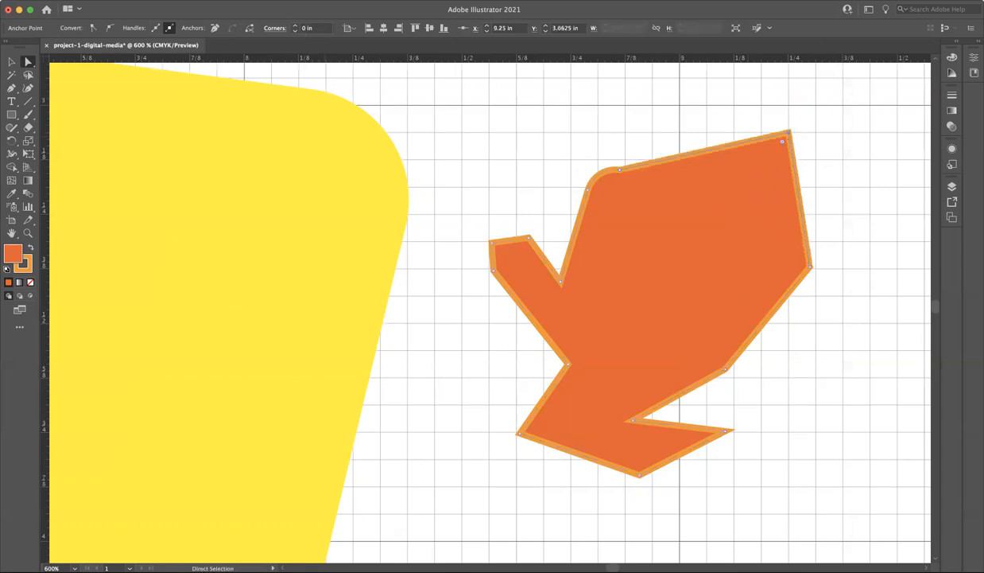
Turn off Snap to Grid and hide the document grid.
{"action": "left_click", "coordinate": [259, 1]}
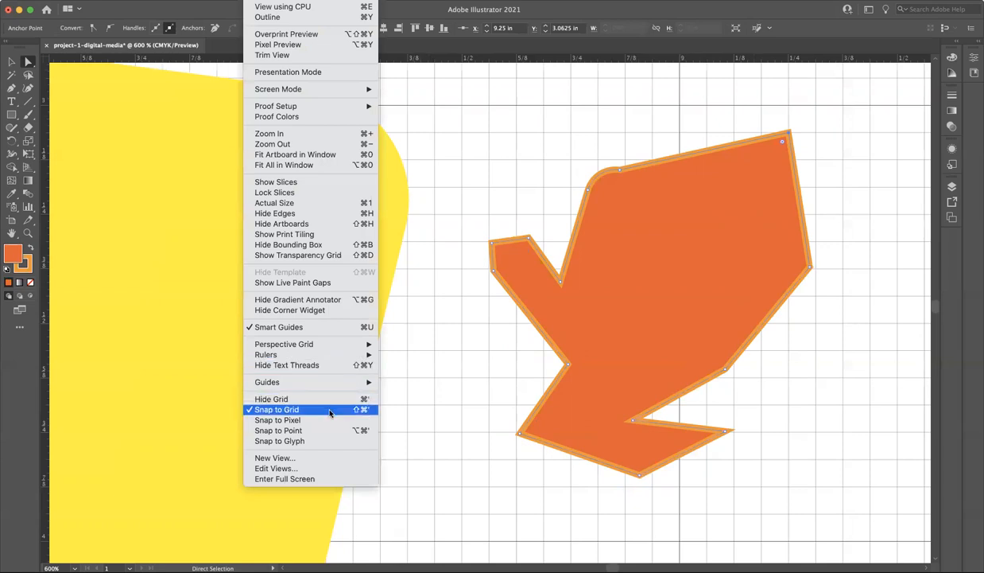
{"action": "left_click", "coordinate": [476, 368]}
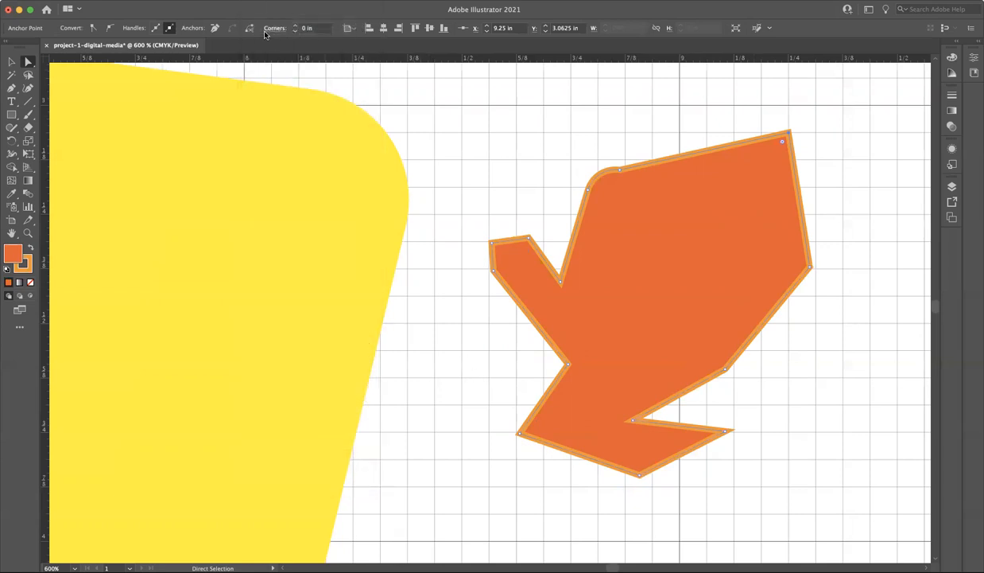
{"action": "left_click", "coordinate": [261, 1]}
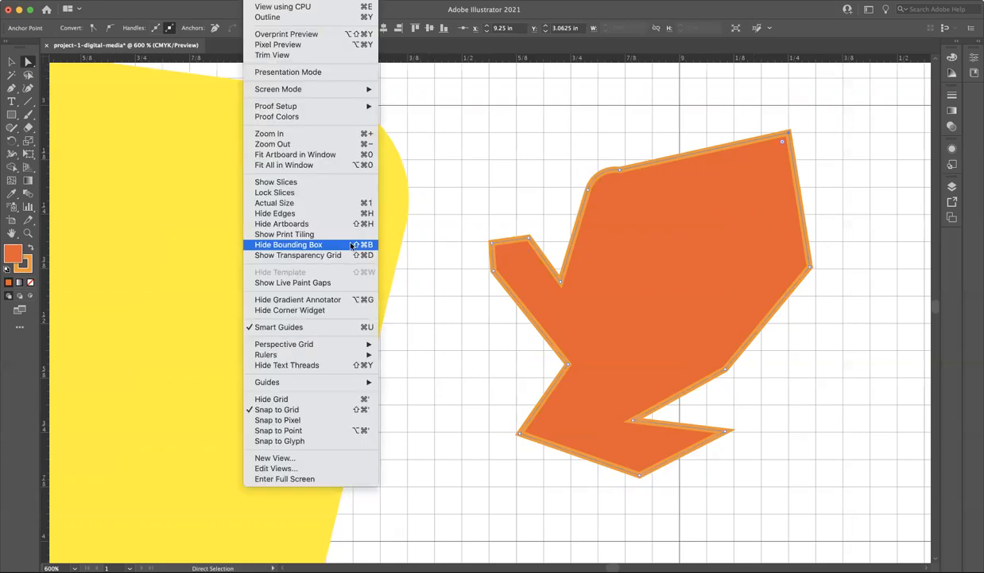
{"action": "left_click", "coordinate": [330, 409]}
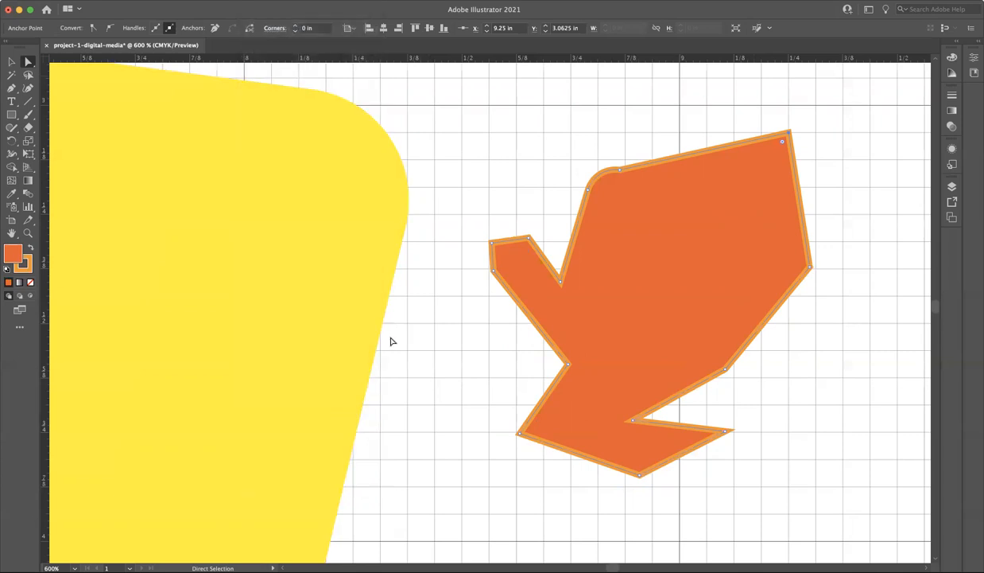
{"action": "key", "text": "super+apostrophe"}
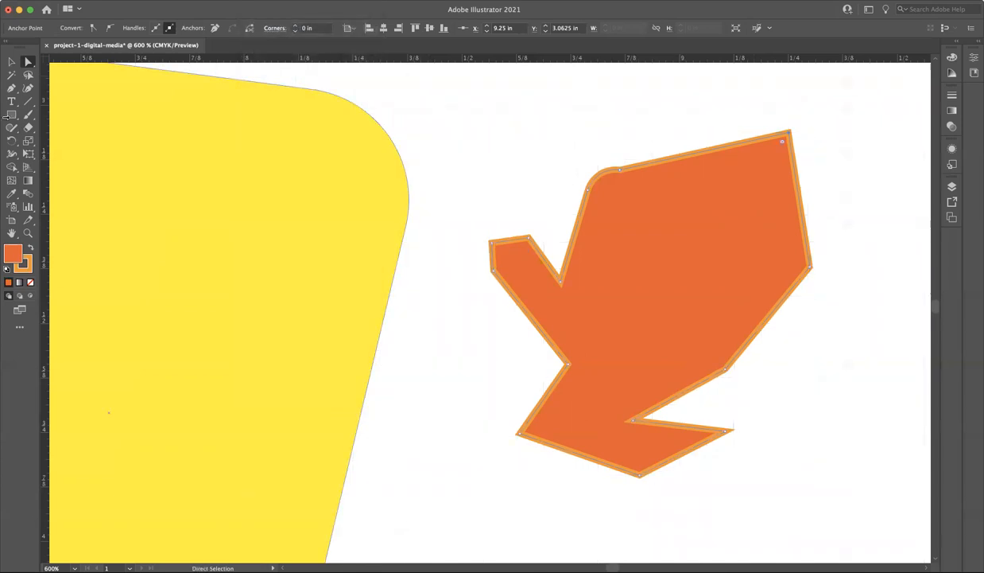
Move the whole orange shape slightly left to about X 8.90 in, Y 3.46 in with the Selection tool.
{"action": "left_click", "coordinate": [11, 62]}
{"action": "left_click", "coordinate": [482, 116]}
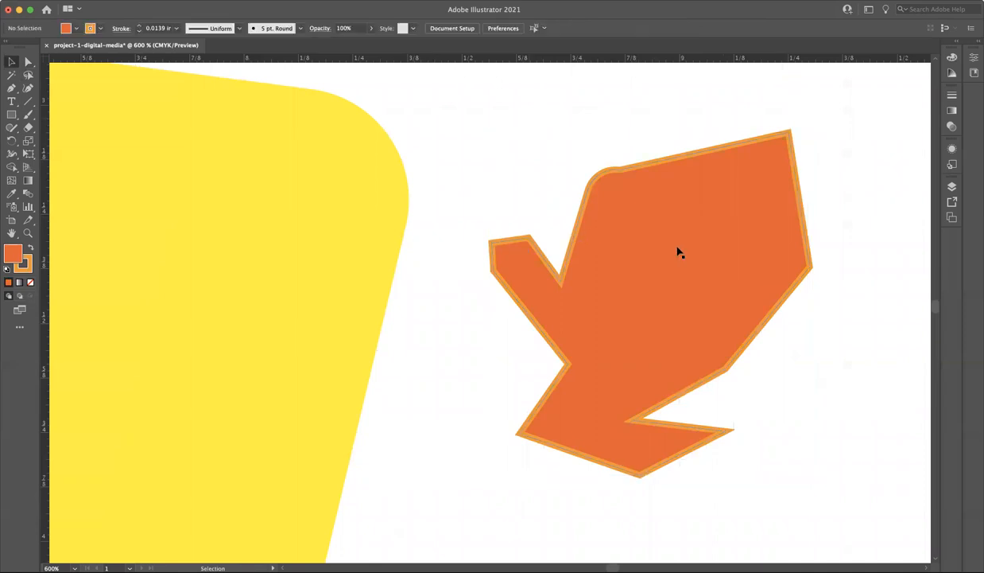
{"action": "left_click_drag", "start_coordinate": [678, 252], "coordinate": [665, 253]}
Insert two anchor points along the orange shape's upper sloping edge with the Add Anchor Point tool, the second at about X 8.91 in, Y 3.14 in.
{"action": "left_click", "coordinate": [10, 93]}
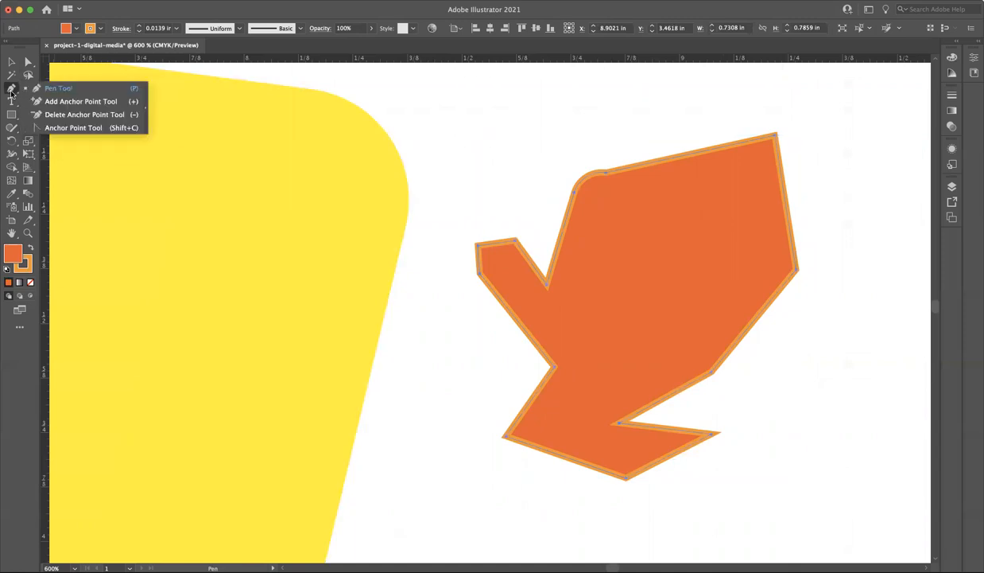
{"action": "left_click", "coordinate": [52, 100]}
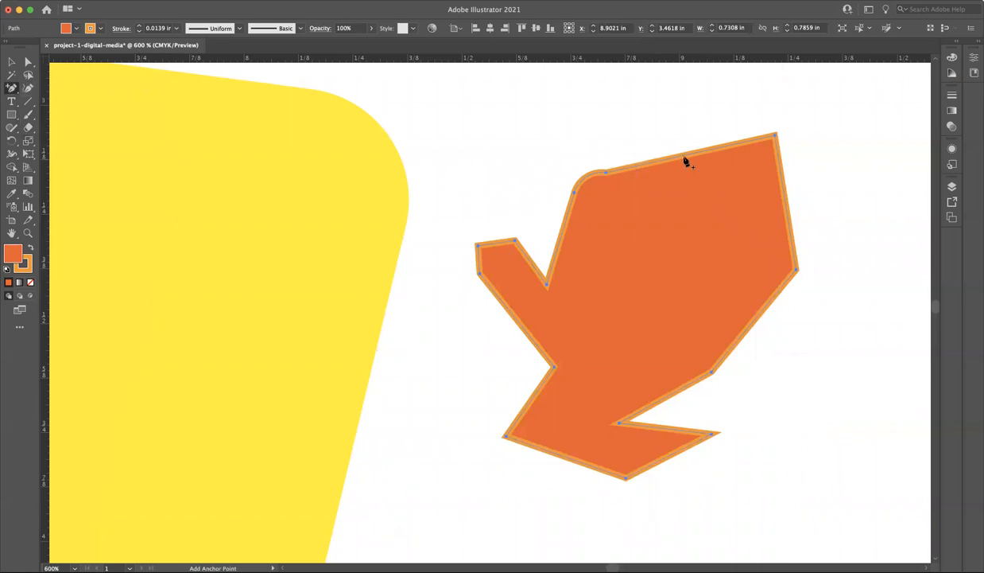
{"action": "key", "text": "super+equal"}
{"action": "key", "text": "super+equal"}
{"action": "scroll", "coordinate": [621, 233], "scroll_direction": "up", "scroll_amount": 5}
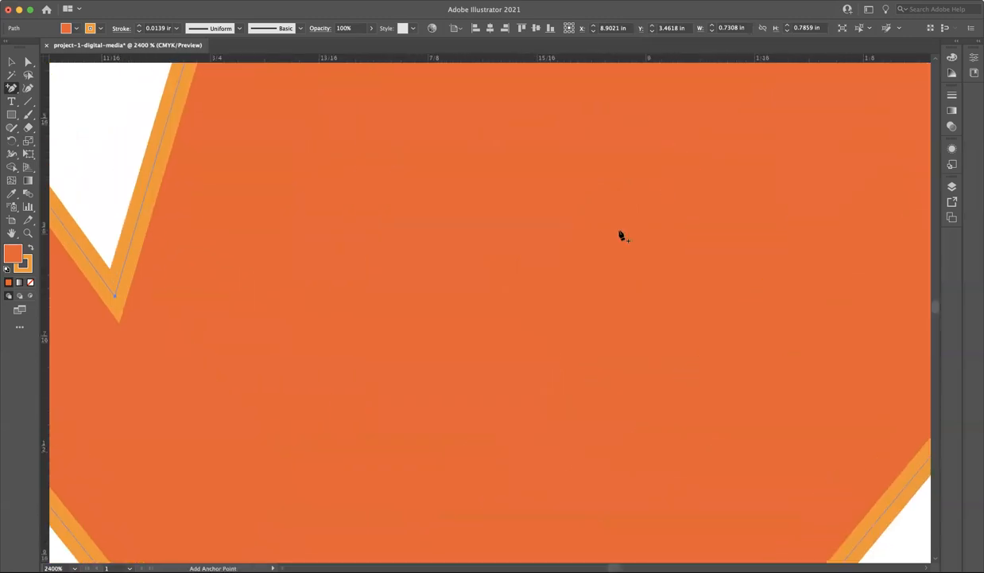
{"action": "scroll", "coordinate": [621, 233], "scroll_direction": "up", "scroll_amount": 5}
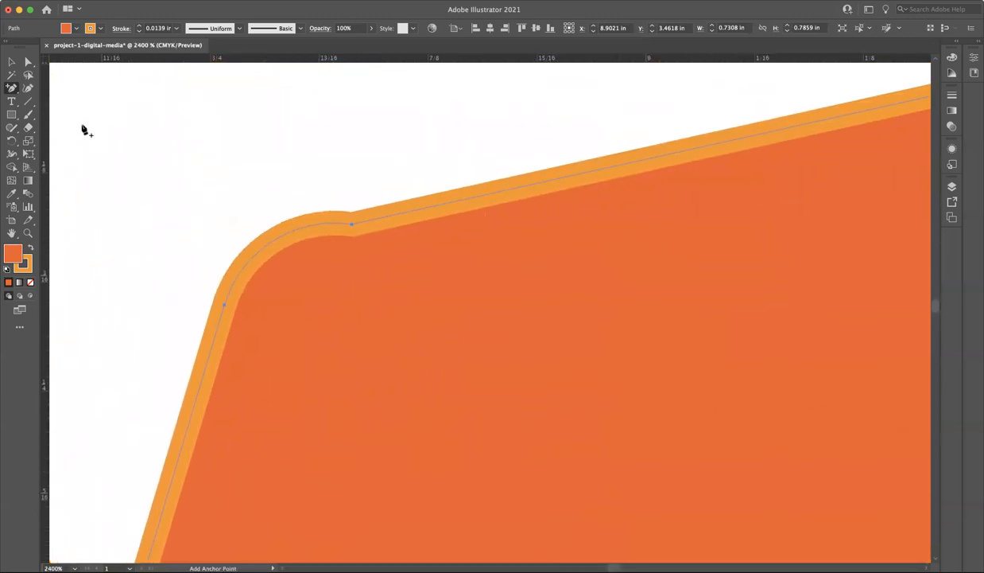
{"action": "left_click", "coordinate": [14, 93]}
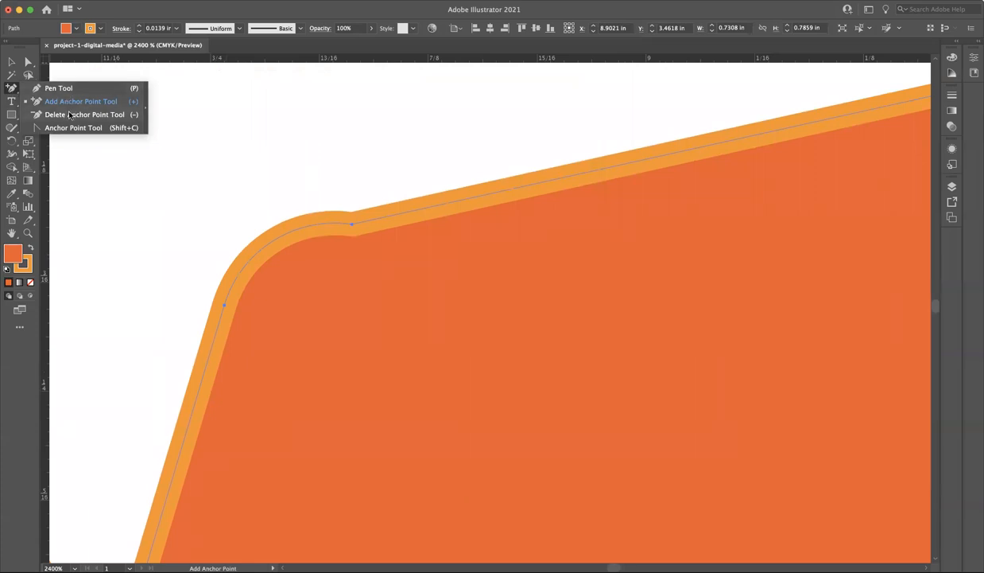
{"action": "left_click", "coordinate": [71, 105]}
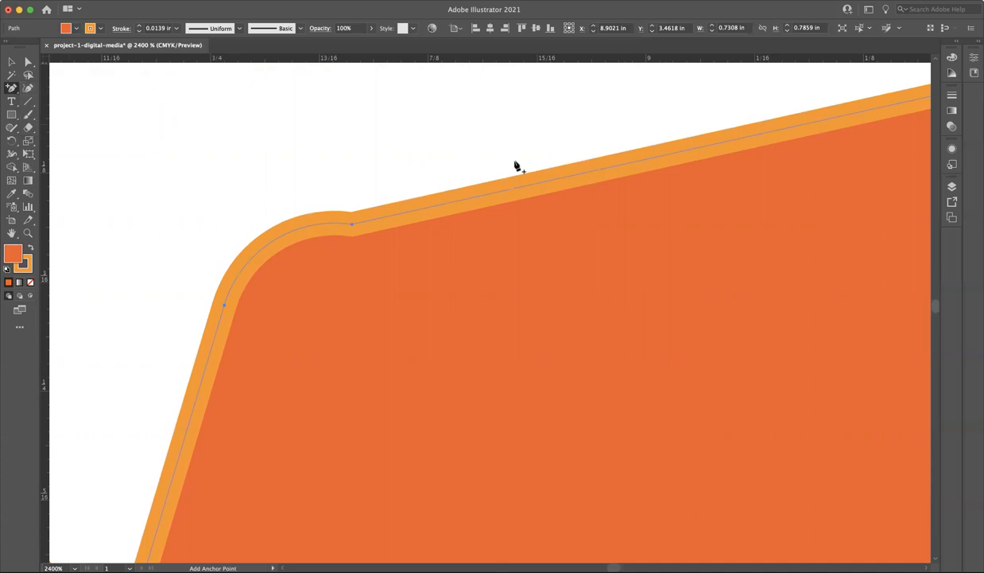
{"action": "left_click", "coordinate": [640, 162]}
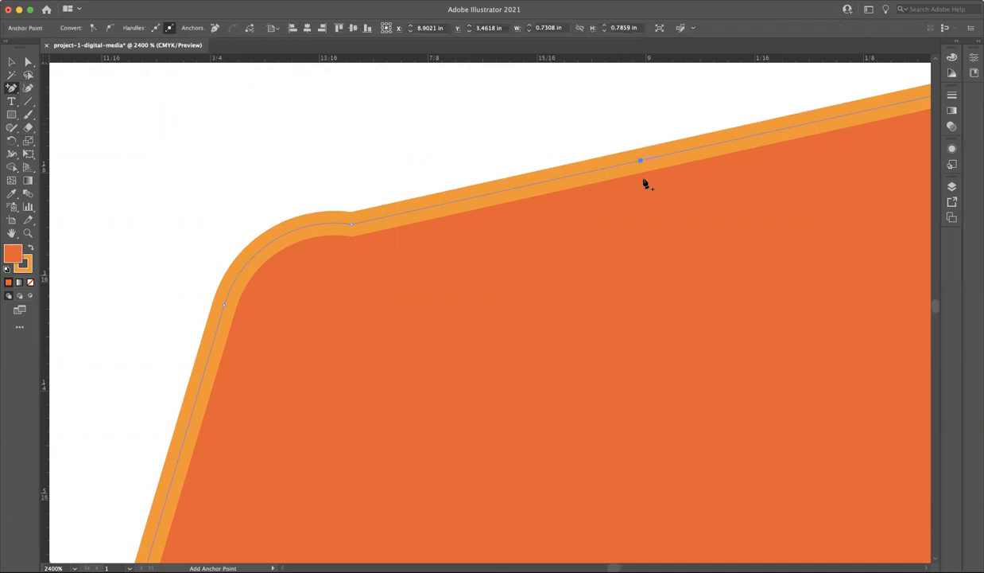
{"action": "left_click", "coordinate": [483, 195]}
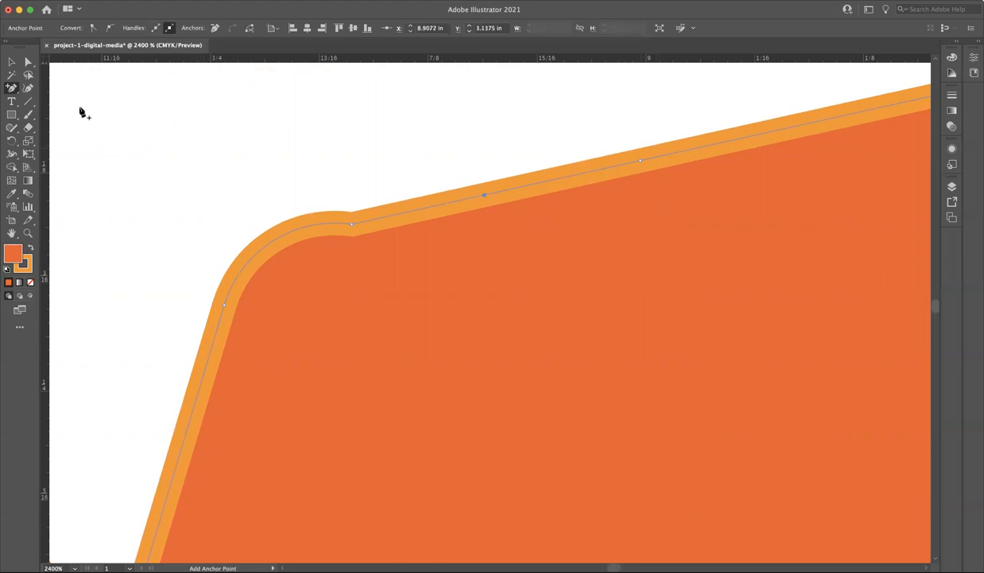
Move the two added anchor points with Direct Selection to about X 8.898, Y 3.091 in and X 9.0213, Y 3.2127 in.
{"action": "left_click", "coordinate": [28, 62]}
{"action": "left_click_drag", "start_coordinate": [484, 197], "coordinate": [468, 118]}
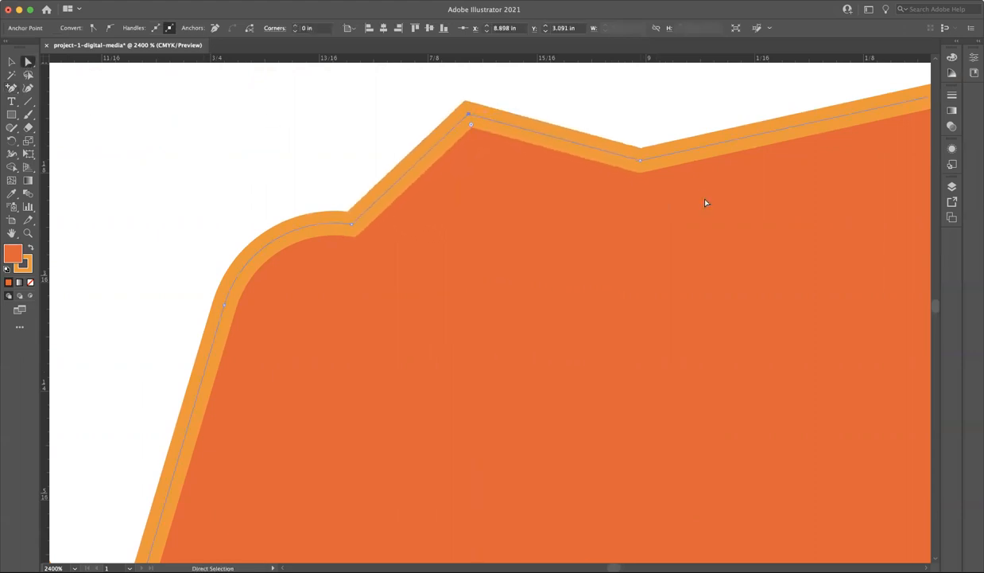
{"action": "left_click_drag", "start_coordinate": [639, 163], "coordinate": [682, 323]}
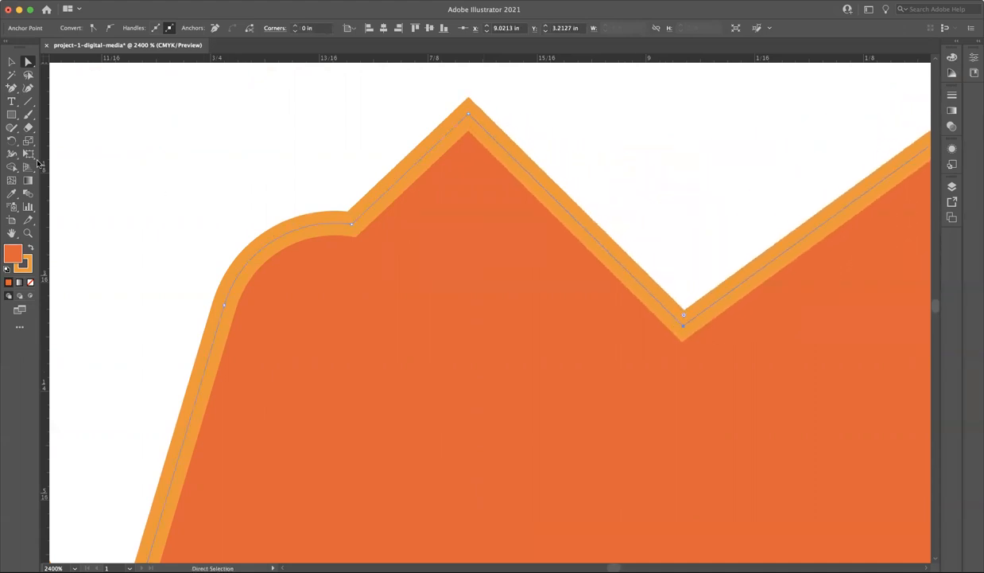
Remove the anchor point at the upper end of the orange shape's rounded corner with the Delete Anchor Point tool.
{"action": "left_click", "coordinate": [10, 89]}
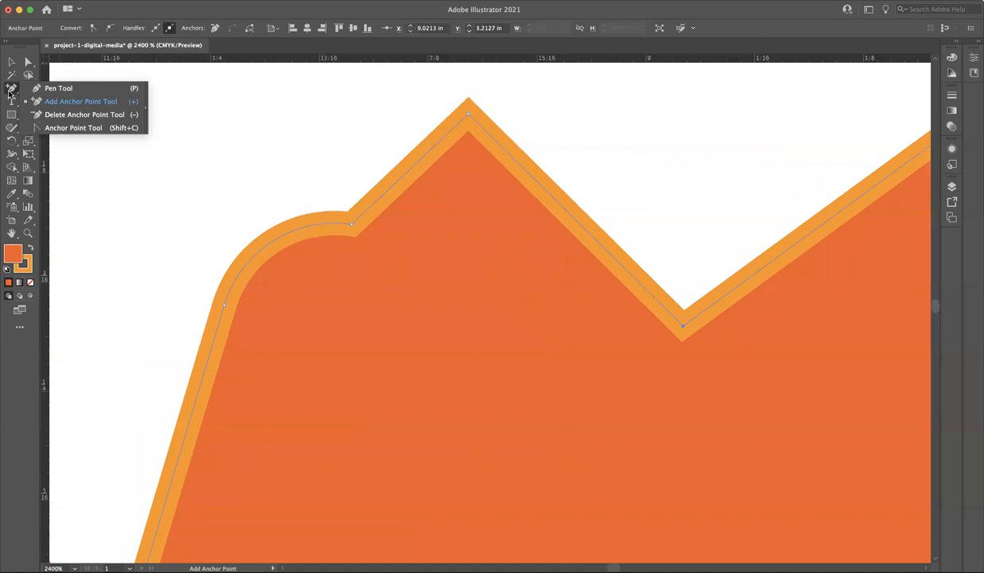
{"action": "left_click", "coordinate": [68, 116]}
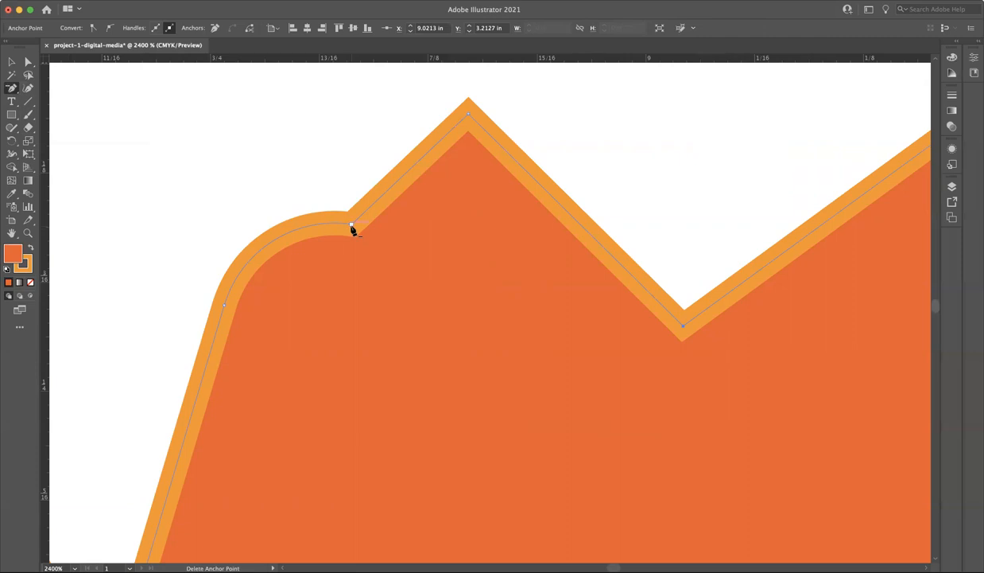
{"action": "left_click", "coordinate": [352, 226]}
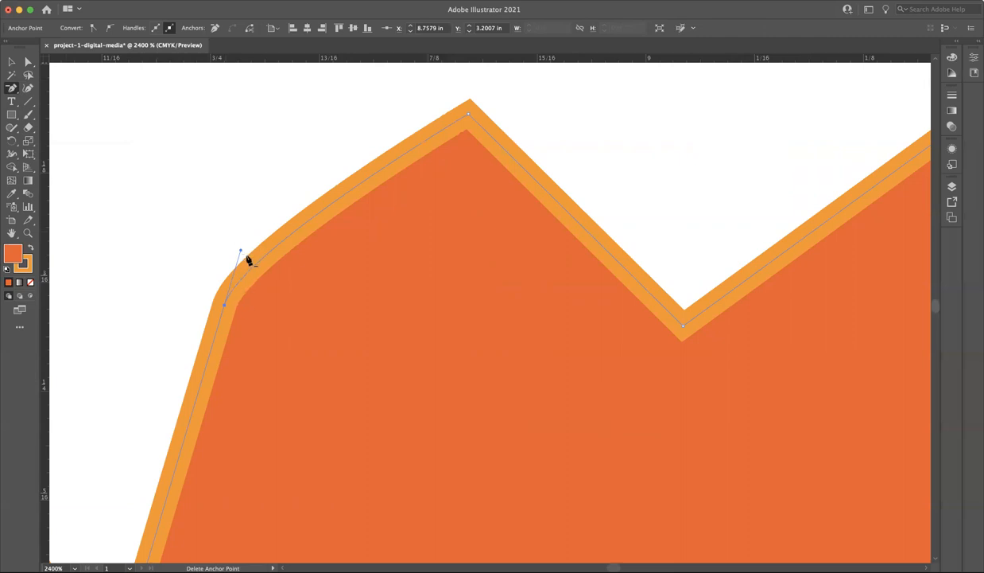
Lengthen the direction handle of the rounded corner's remaining anchor point upward to bulge the curve, and deselect the orange shape.
{"action": "left_click", "coordinate": [28, 62]}
{"action": "left_click_drag", "start_coordinate": [241, 252], "coordinate": [294, 87]}
{"action": "scroll", "coordinate": [341, 224], "scroll_direction": "down", "scroll_amount": 2}
{"action": "scroll", "coordinate": [339, 225], "scroll_direction": "up", "scroll_amount": 5}
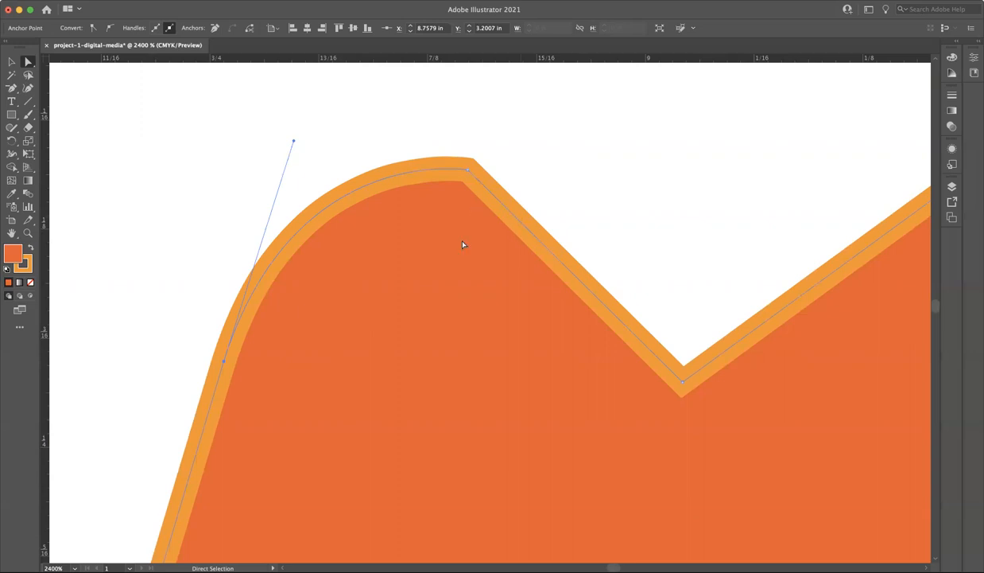
{"action": "left_click", "coordinate": [12, 61]}
{"action": "left_click", "coordinate": [159, 104]}
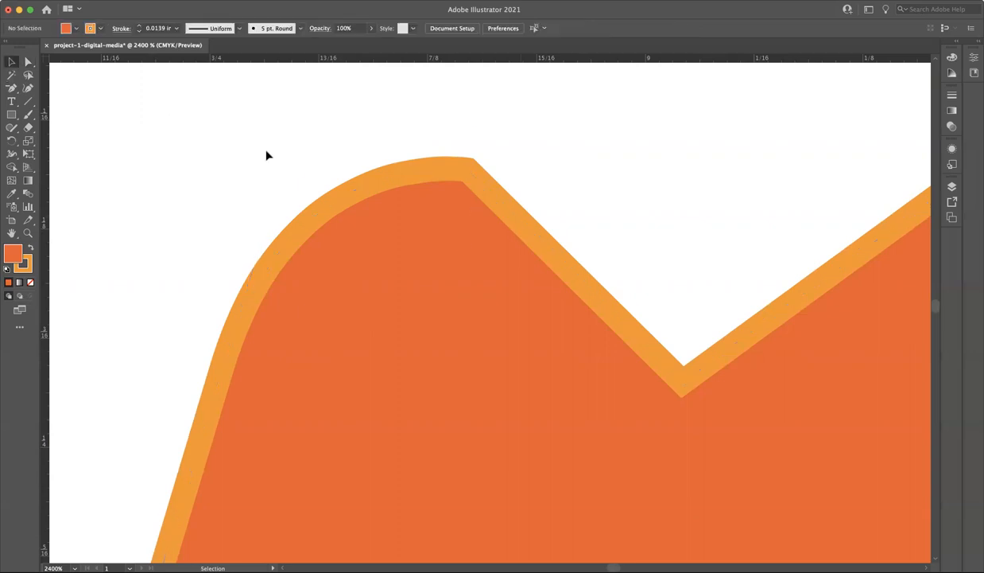
Create an area type frame with the Type tool just above the orange shape, keeping the placeholder text.
{"action": "key", "text": "super+minus"}
{"action": "key", "text": "super+minus"}
{"action": "key", "text": "super+minus"}
{"action": "scroll", "coordinate": [332, 246], "scroll_direction": "down", "scroll_amount": 2}
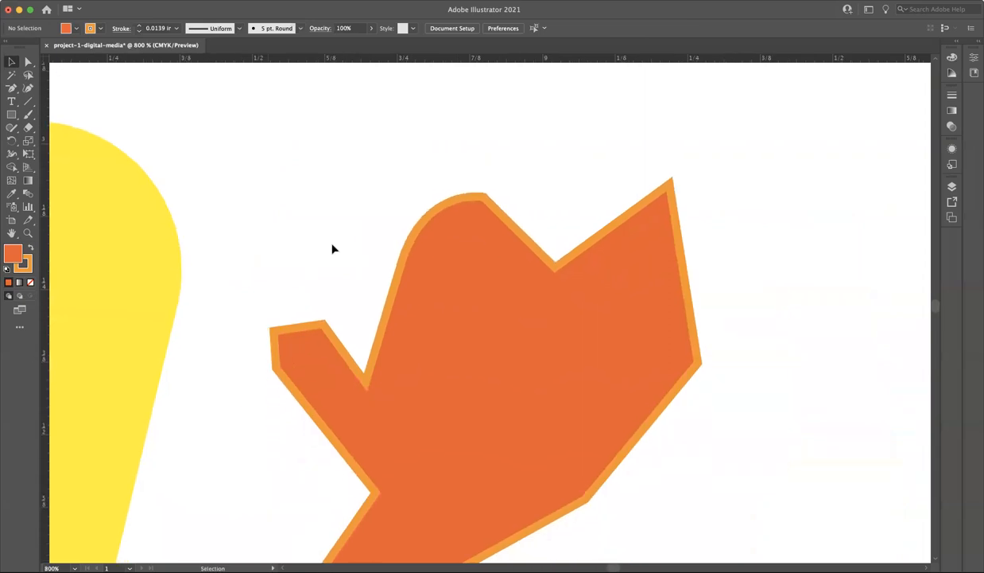
{"action": "left_click_drag", "start_coordinate": [11, 89], "coordinate": [52, 98]}
{"action": "left_click", "coordinate": [12, 101]}
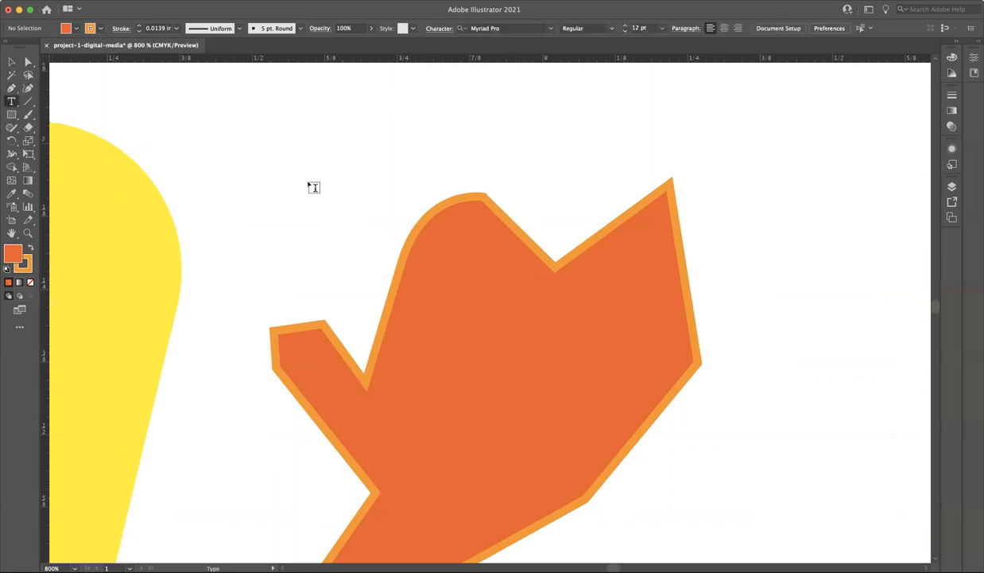
{"action": "left_click", "coordinate": [14, 103]}
{"action": "left_click_drag", "start_coordinate": [235, 123], "coordinate": [541, 196]}
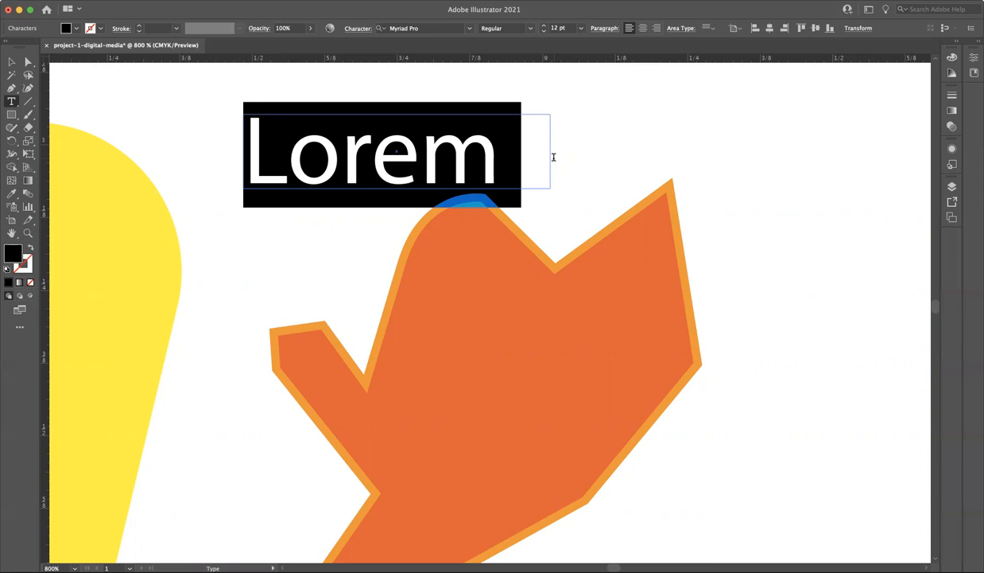
Set the placeholder text to 9 pt Helvetica Regular and deselect it.
{"action": "left_click", "coordinate": [580, 27]}
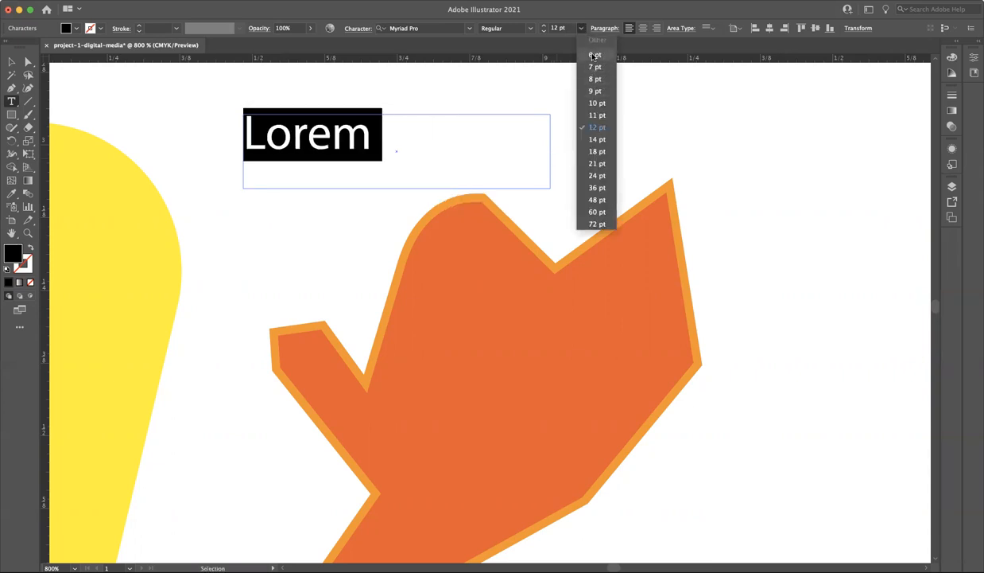
{"action": "left_click", "coordinate": [594, 91]}
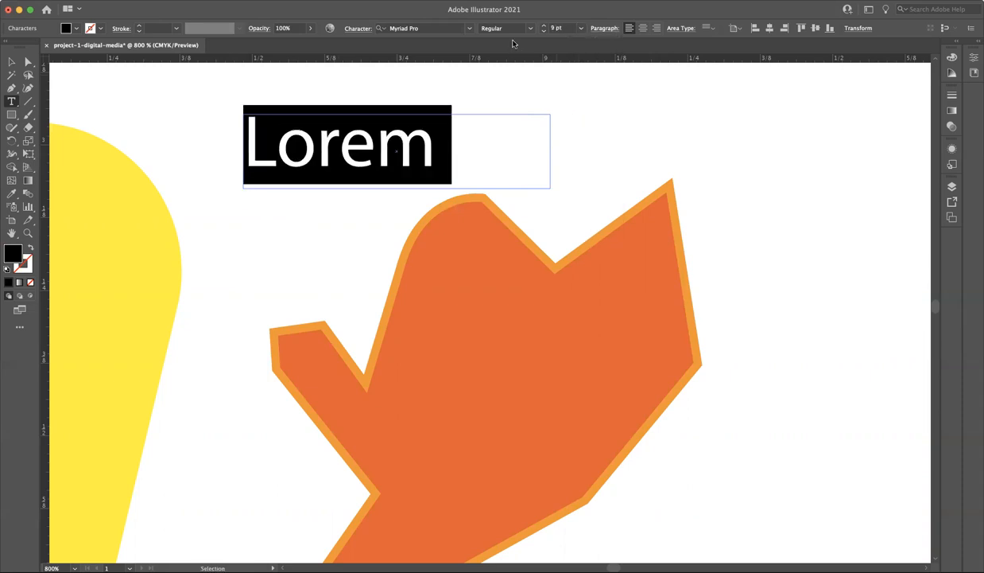
{"action": "left_click", "coordinate": [469, 29]}
{"action": "scroll", "coordinate": [425, 155], "scroll_direction": "up", "scroll_amount": 1}
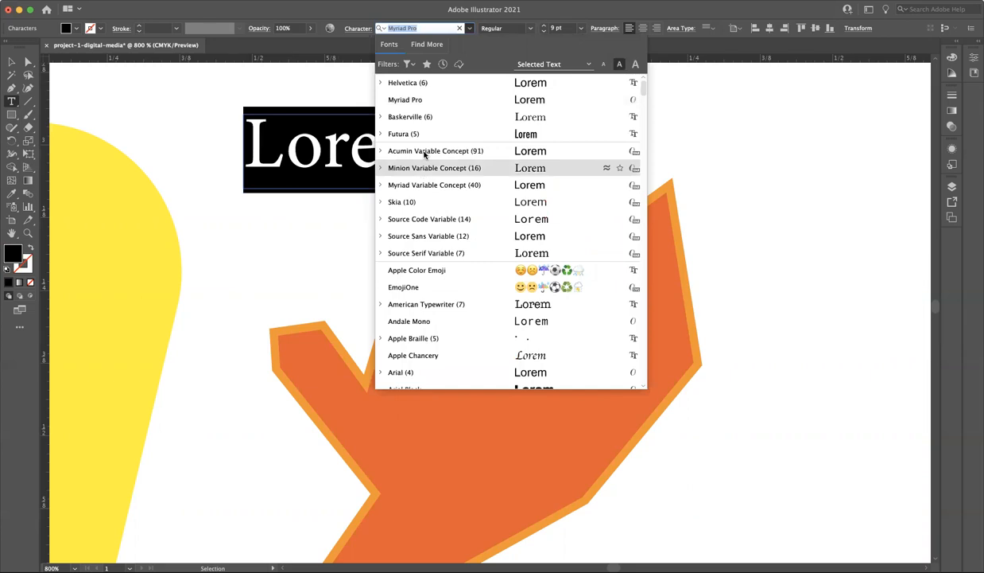
{"action": "left_click", "coordinate": [407, 83]}
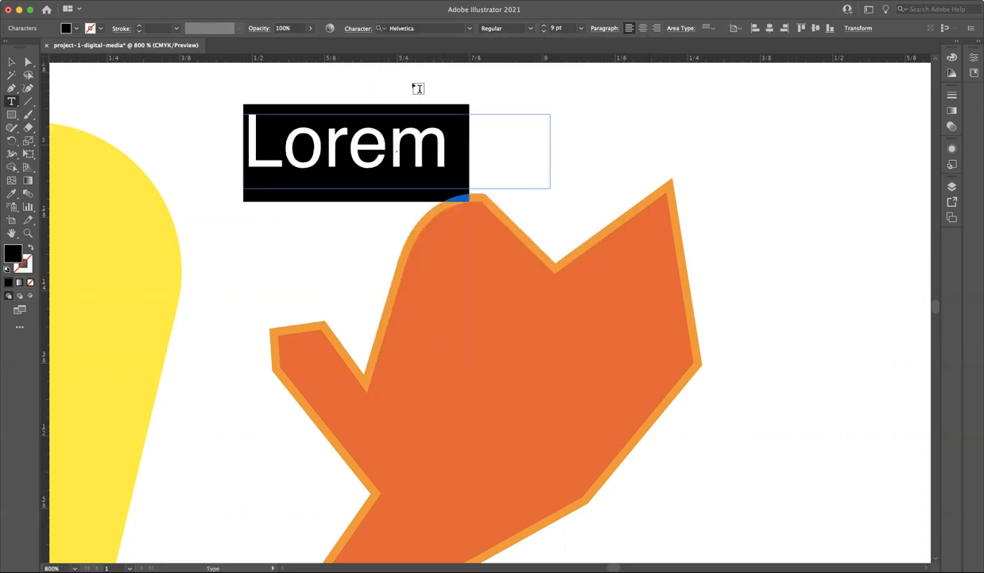
{"action": "left_click", "coordinate": [11, 61]}
{"action": "left_click", "coordinate": [159, 94]}
Reposition the Lorem text and the orange shape farther right, leaving the text with clear space above the shape.
{"action": "key", "text": "super+minus"}
{"action": "key", "text": "super+minus"}
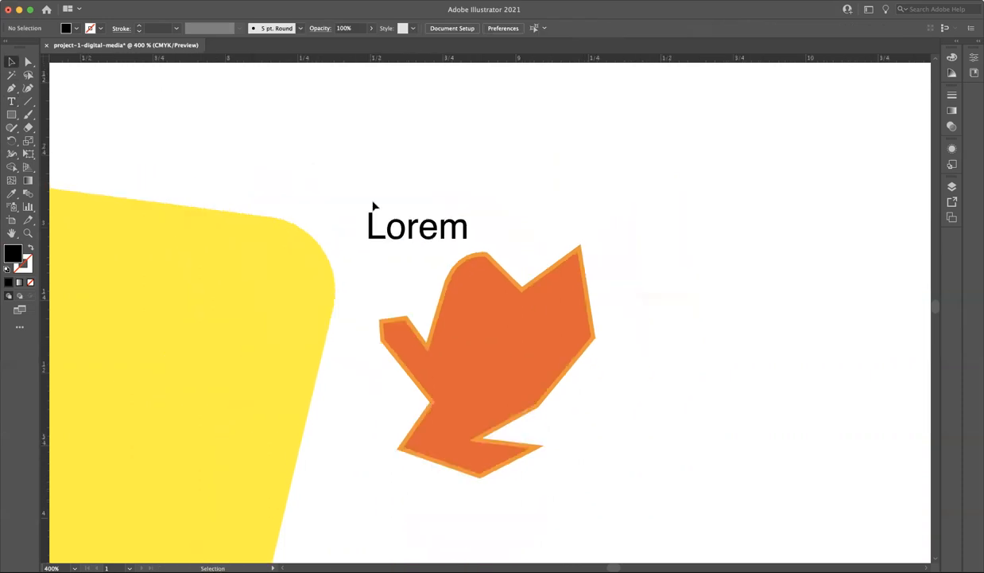
{"action": "left_click_drag", "start_coordinate": [426, 229], "coordinate": [471, 159]}
{"action": "left_click_drag", "start_coordinate": [471, 161], "coordinate": [358, 153]}
{"action": "left_click_drag", "start_coordinate": [521, 310], "coordinate": [600, 291]}
{"action": "left_click_drag", "start_coordinate": [402, 169], "coordinate": [531, 148]}
{"action": "left_click", "coordinate": [443, 179]}
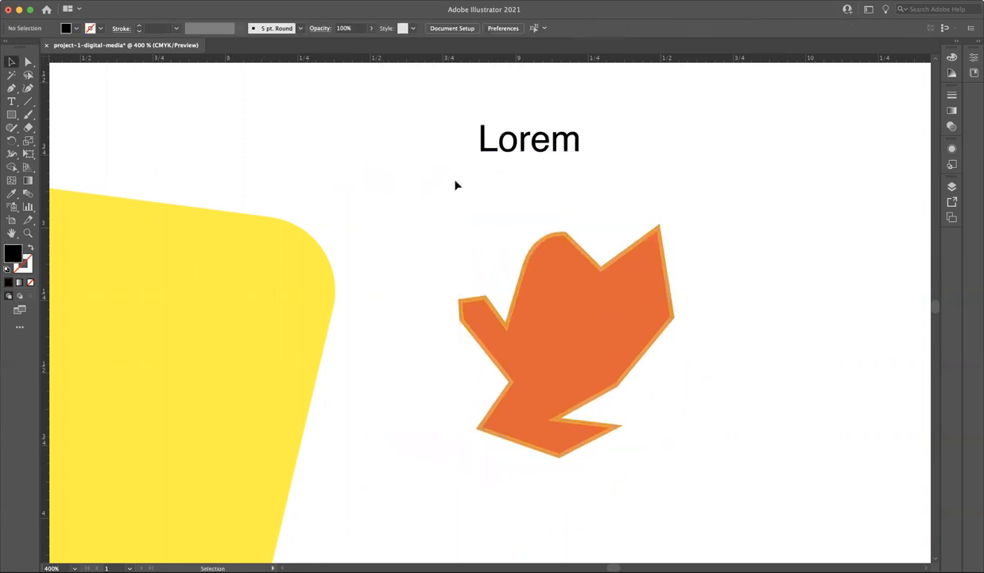
Enlarge the Lorem text frame by widening it to the right and extending its bottom edge to the orange shape's top.
{"action": "left_click", "coordinate": [567, 150]}
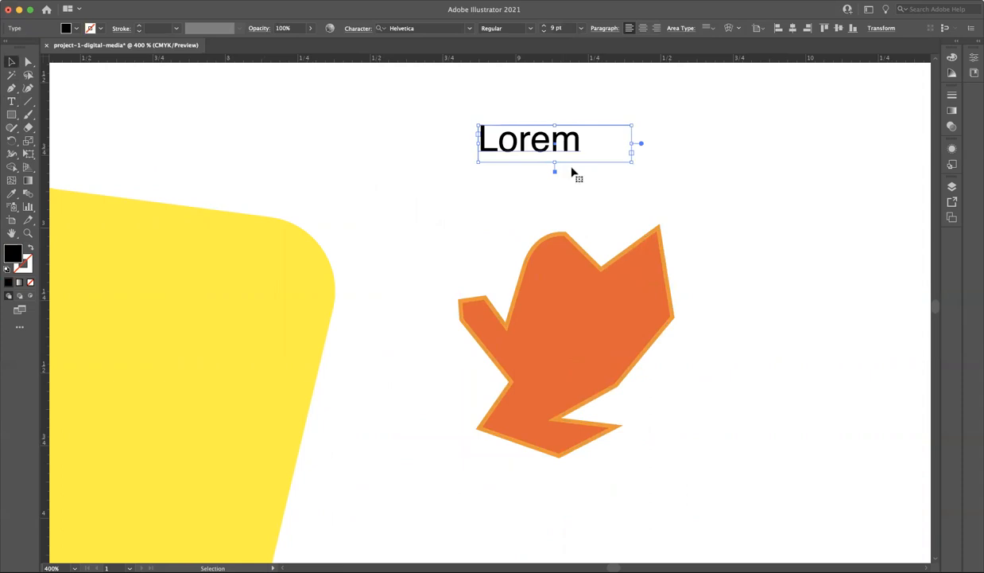
{"action": "left_click_drag", "start_coordinate": [556, 161], "coordinate": [556, 209]}
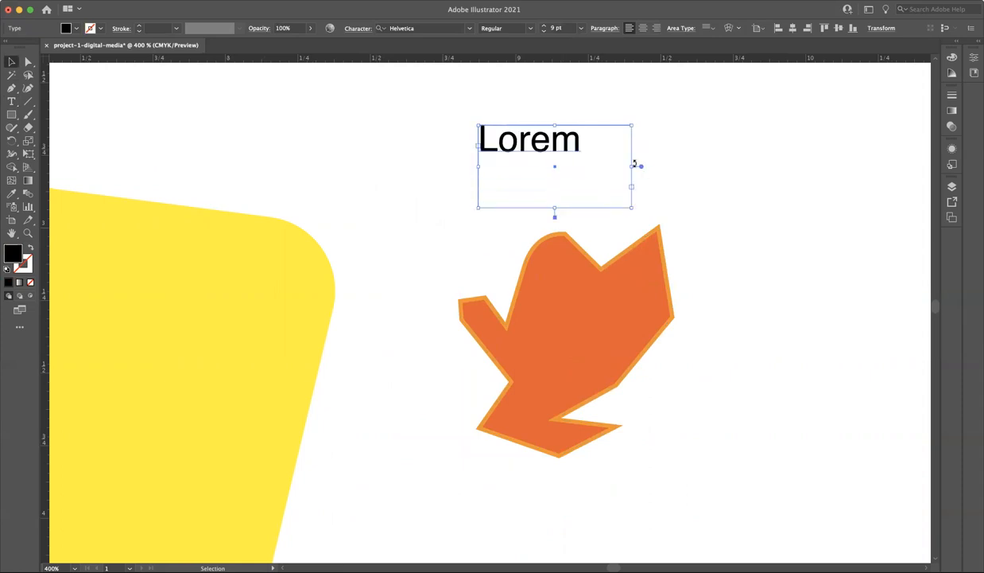
{"action": "left_click_drag", "start_coordinate": [632, 166], "coordinate": [748, 166]}
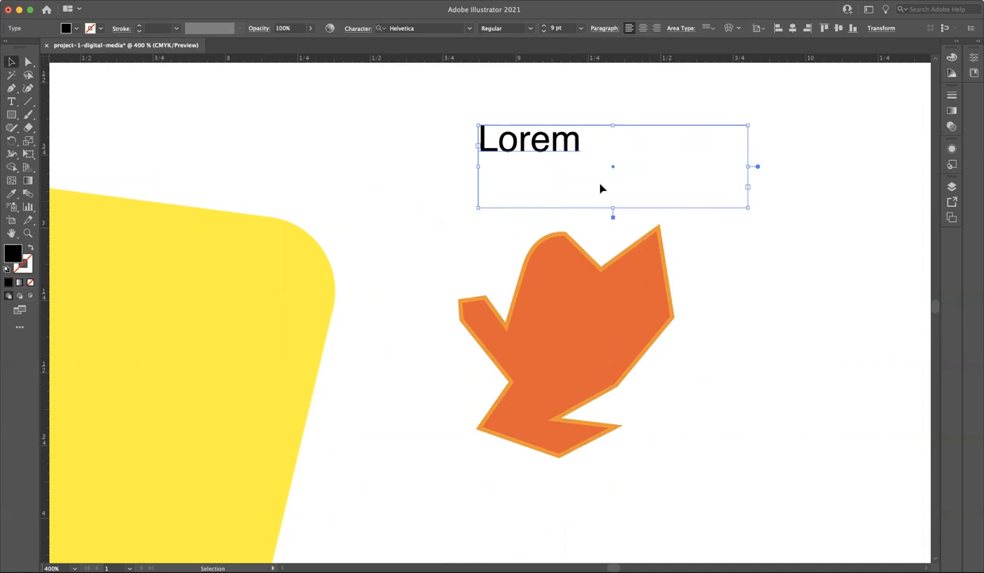
{"action": "double_click", "coordinate": [656, 186]}
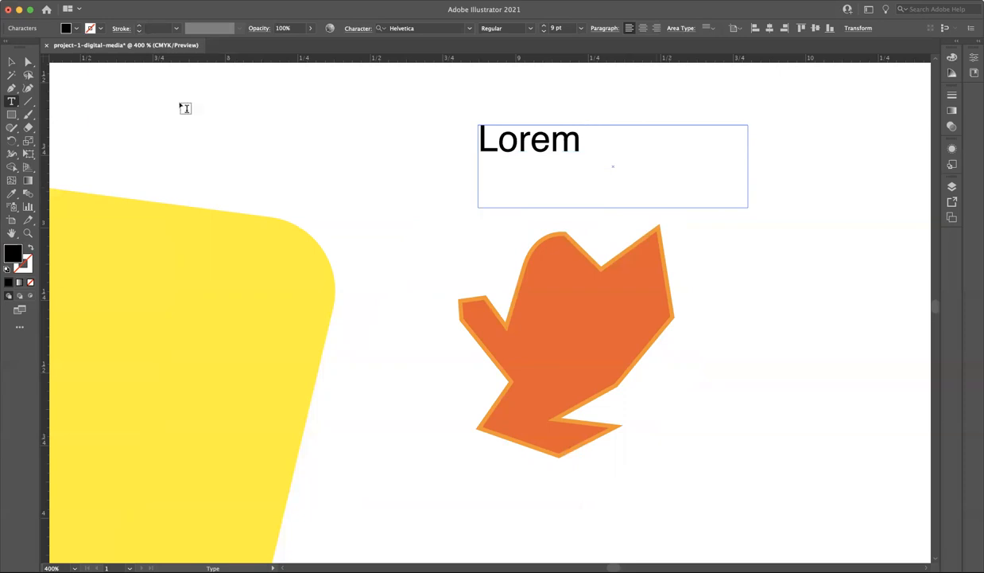
{"action": "left_click", "coordinate": [11, 61]}
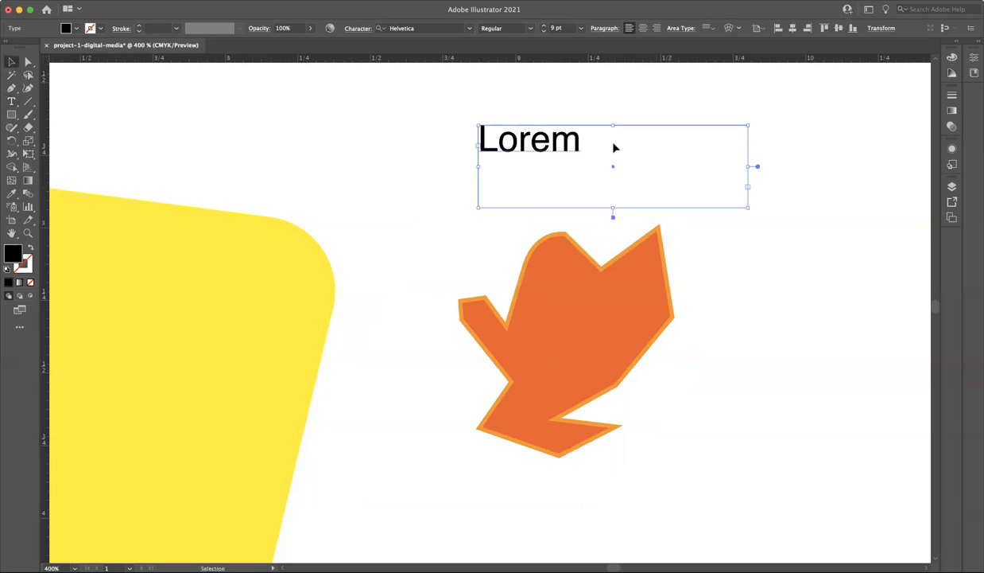
{"action": "left_click_drag", "start_coordinate": [749, 166], "coordinate": [672, 166]}
{"action": "left_click_drag", "start_coordinate": [576, 208], "coordinate": [577, 227]}
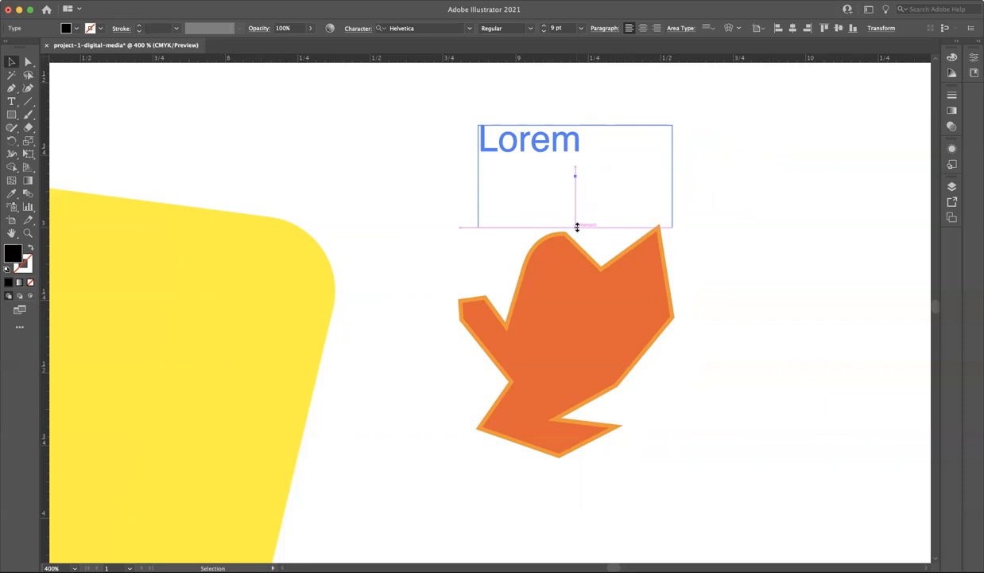
{"action": "left_click_drag", "start_coordinate": [577, 226], "coordinate": [577, 227]}
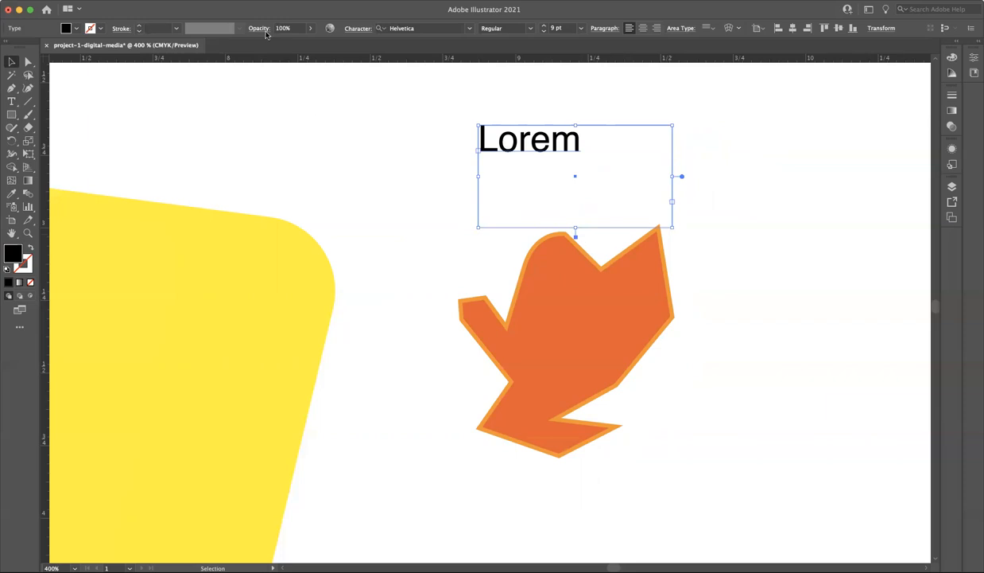
{"action": "left_click", "coordinate": [256, 1]}
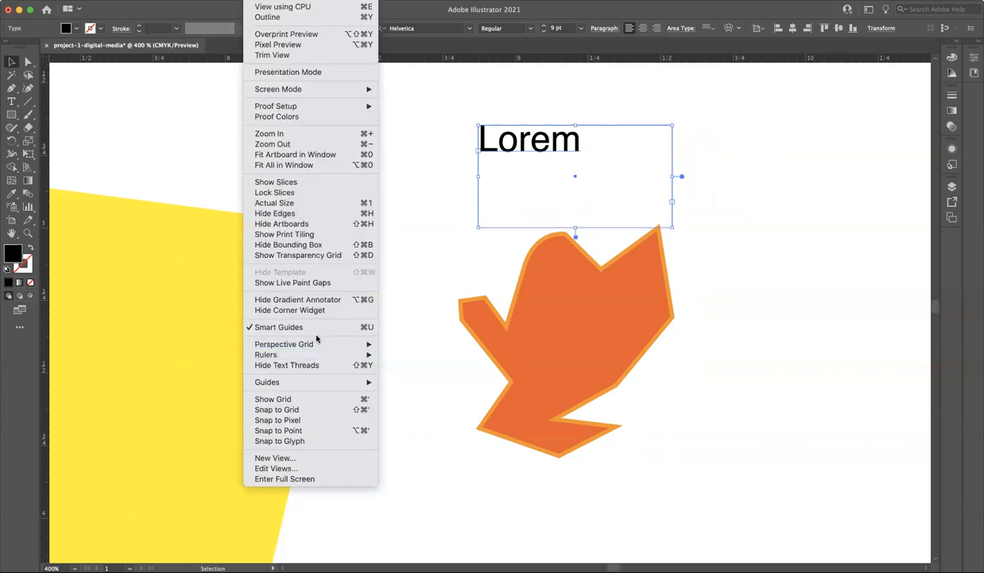
{"action": "left_click", "coordinate": [413, 258]}
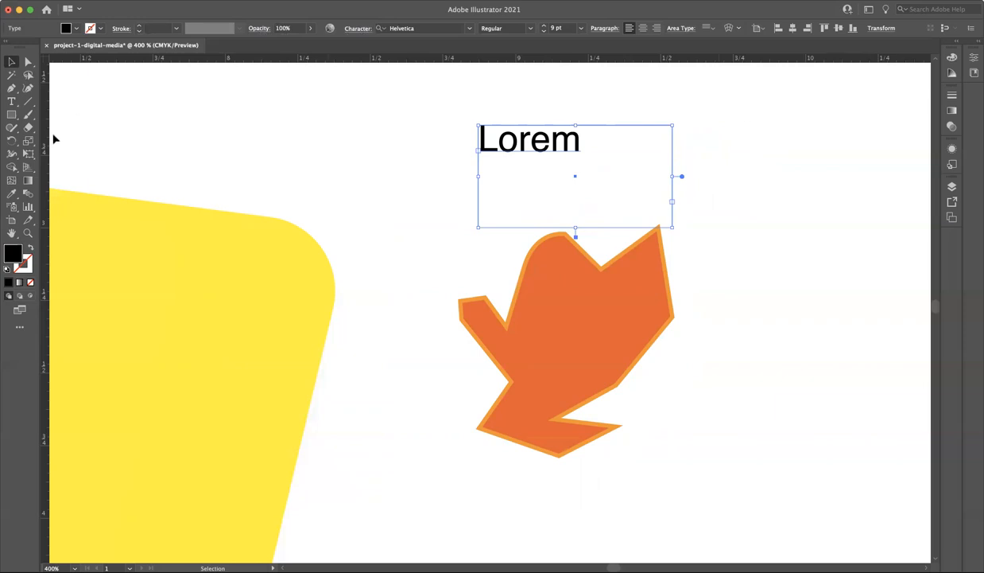
{"action": "left_click", "coordinate": [294, 164]}
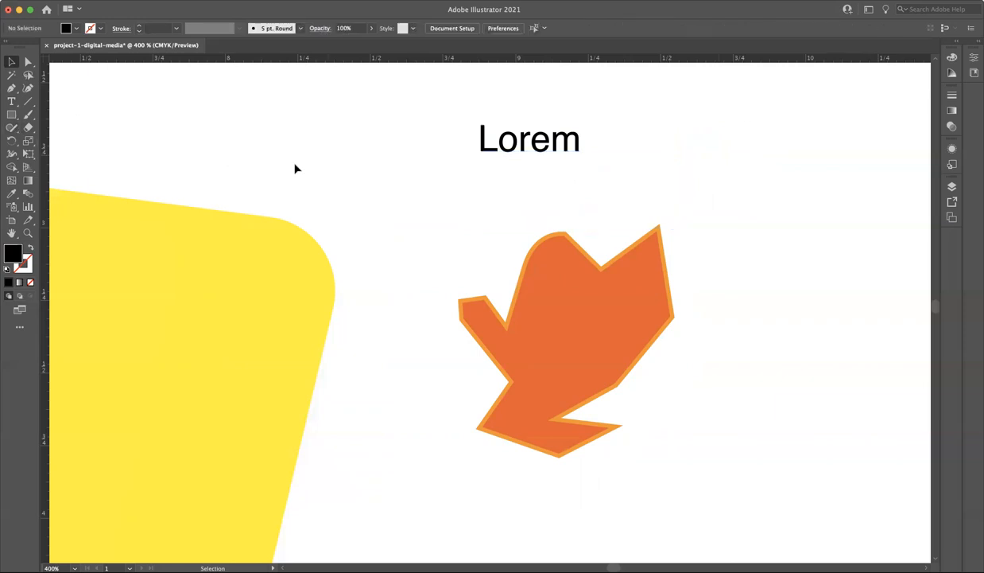
{"action": "double_click", "coordinate": [578, 147]}
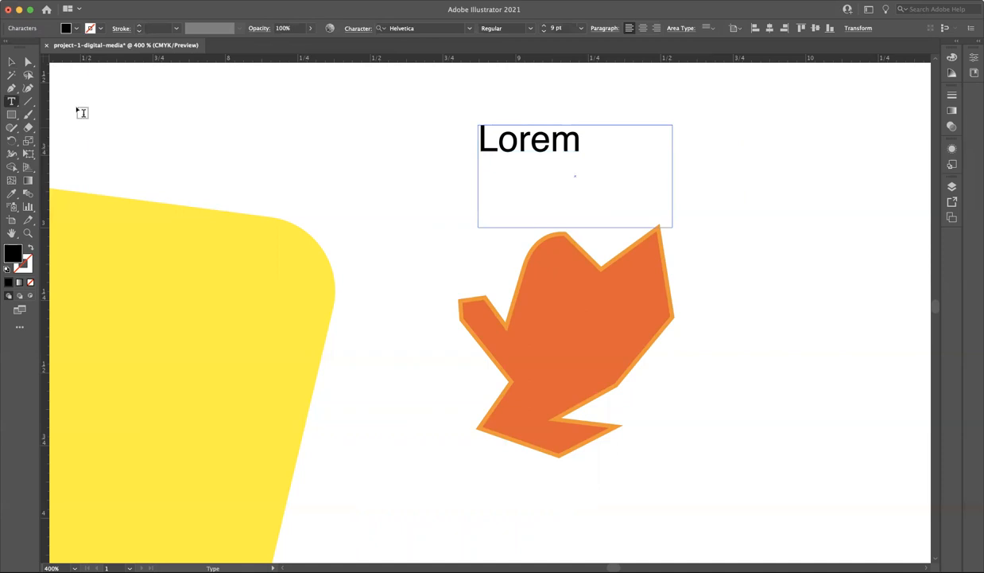
{"action": "left_click", "coordinate": [12, 62]}
{"action": "left_click", "coordinate": [307, 133]}
{"action": "left_click", "coordinate": [537, 157]}
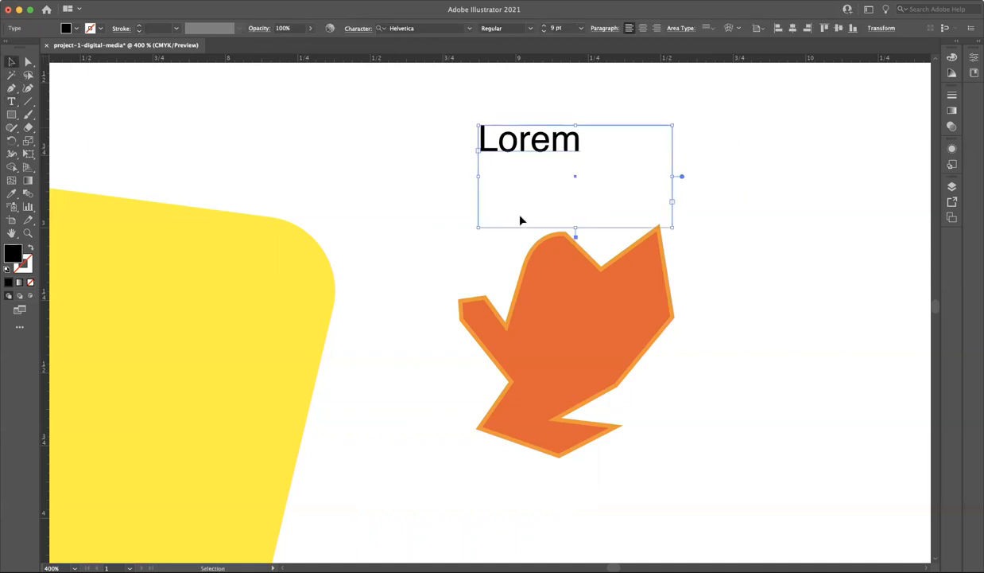
Replace the letters "em" in the Lorem text with "NOWT" followed by filler letters "sdfsd", repeated past the frame's end, and deselect the frame.
{"action": "double_click", "coordinate": [567, 149]}
{"action": "left_click_drag", "start_coordinate": [590, 148], "coordinate": [535, 143]}
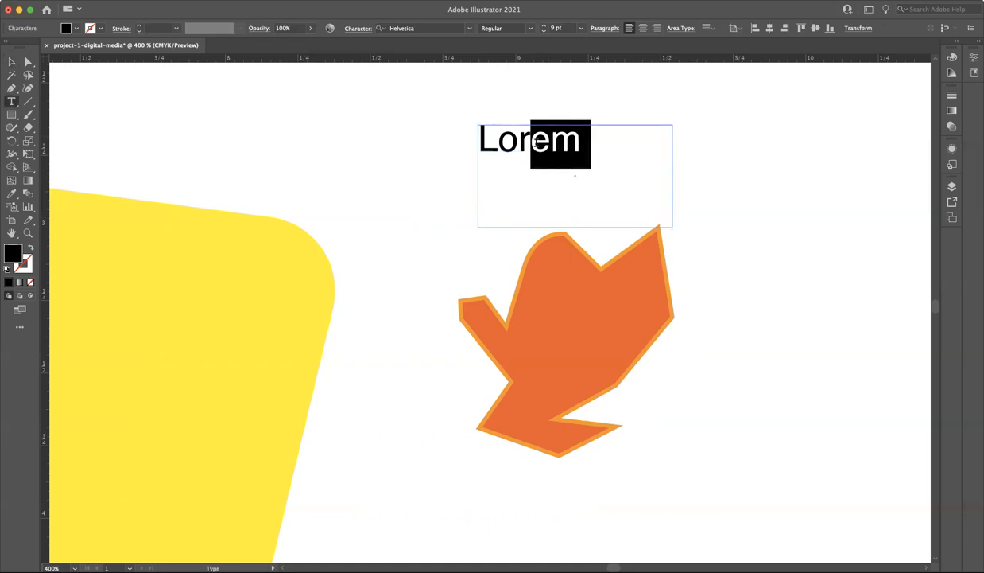
{"action": "type", "text": "NOWT"}
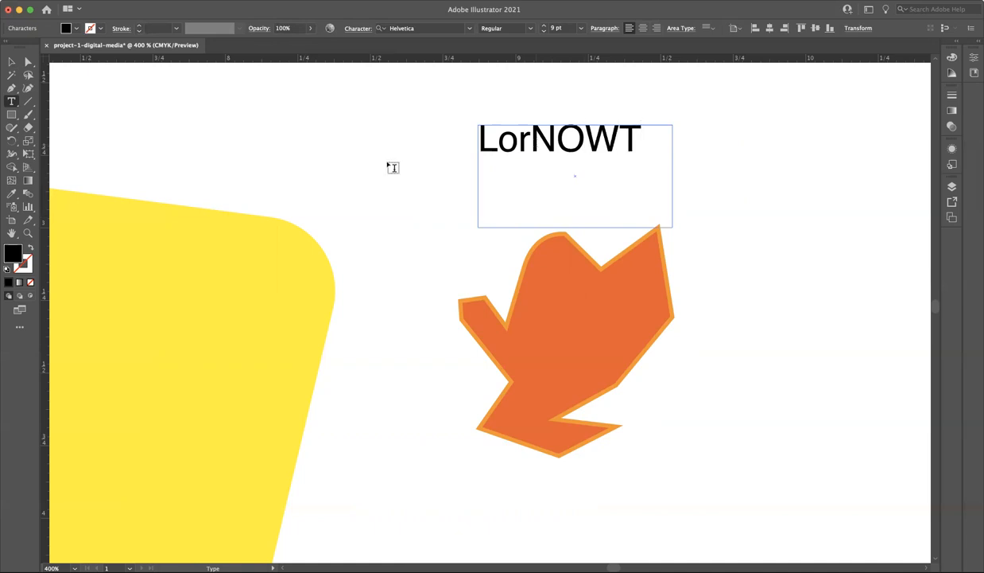
{"action": "type", "text": "sdfsd"}
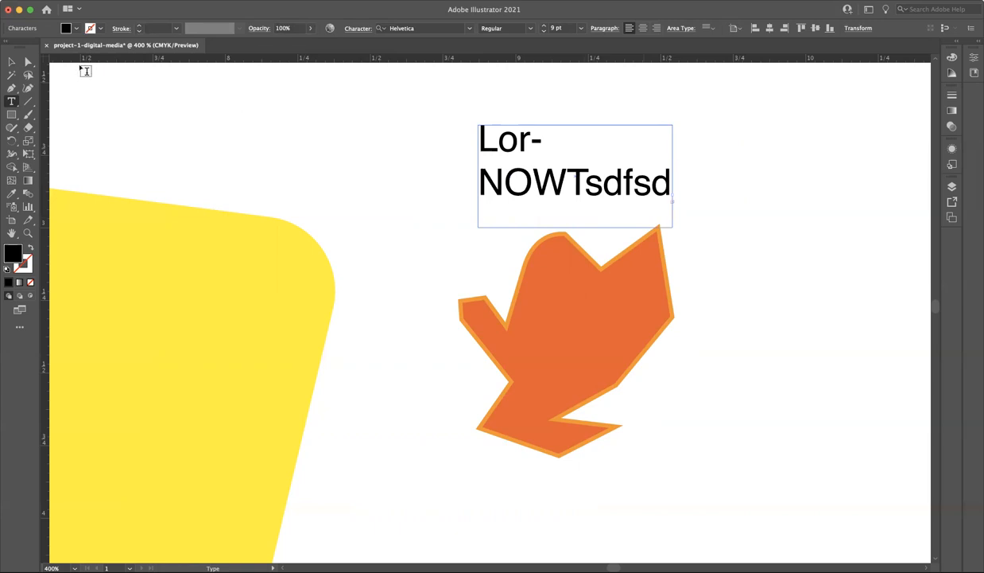
{"action": "left_click", "coordinate": [12, 61]}
{"action": "left_click", "coordinate": [311, 116]}
Set the font size of all text in the frame to 8 pt.
{"action": "double_click", "coordinate": [567, 194]}
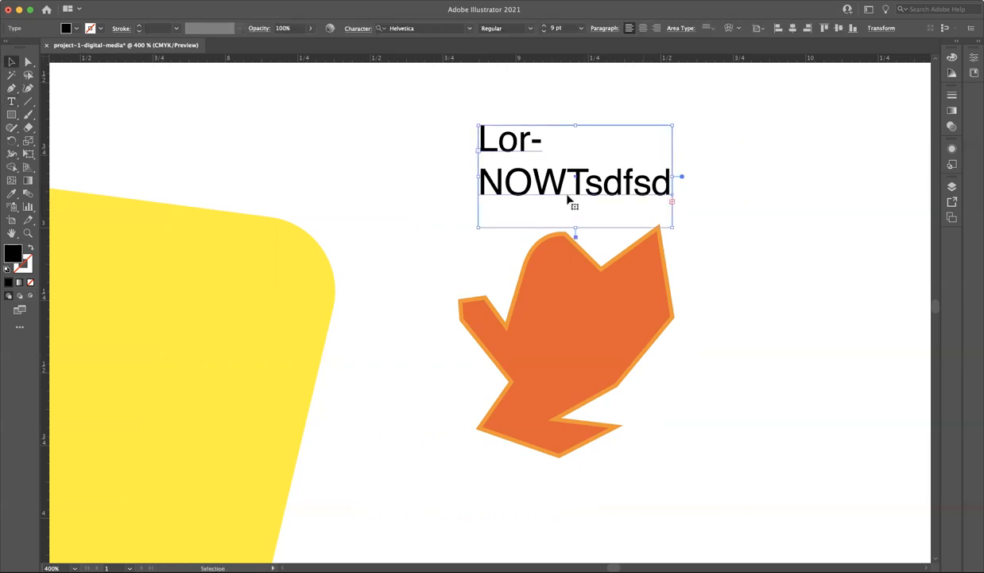
{"action": "key", "text": "super+a"}
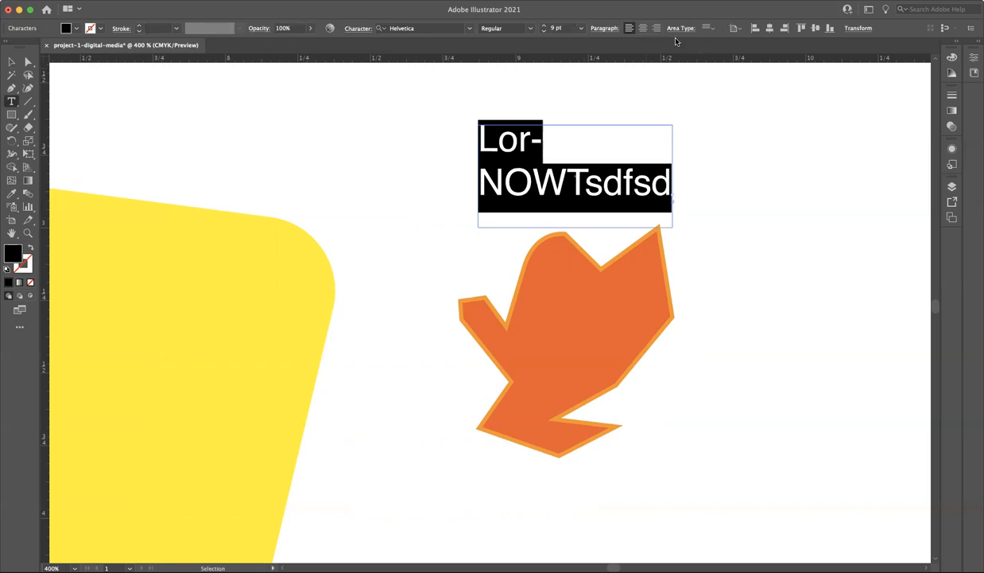
{"action": "left_click", "coordinate": [581, 29]}
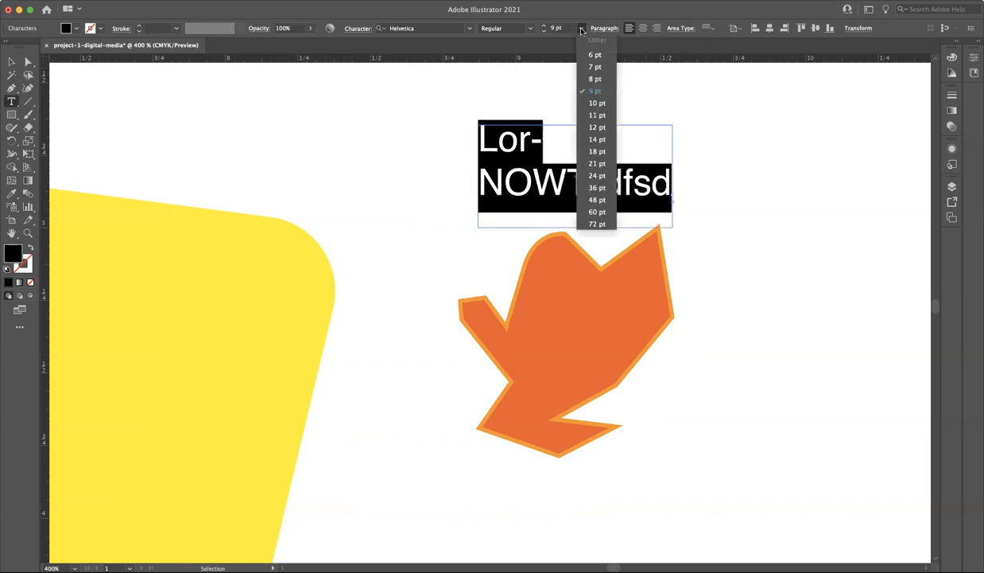
{"action": "left_click", "coordinate": [592, 78]}
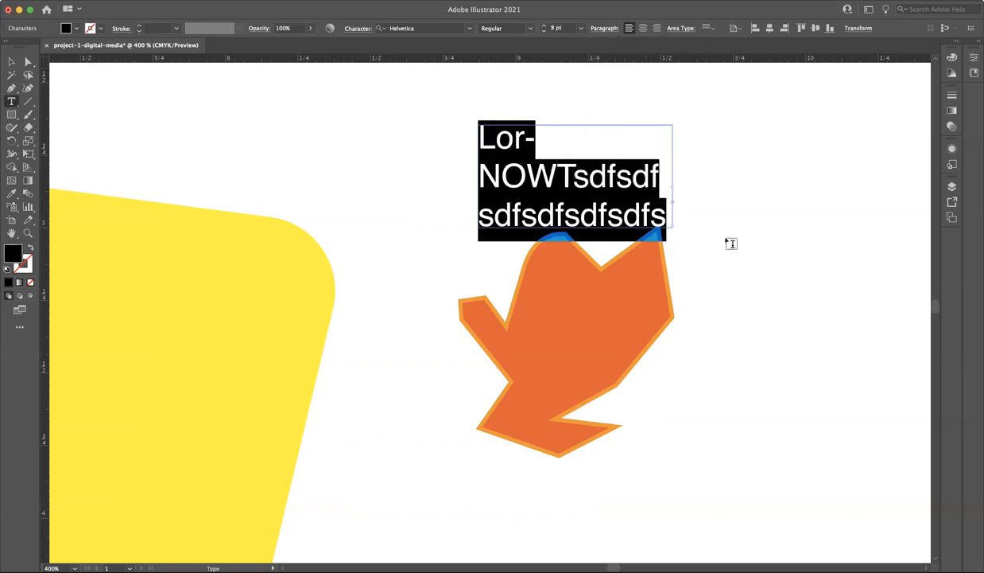
Thread the overflowing text into a new linked frame to the right of the orange shape.
{"action": "left_click", "coordinate": [13, 63]}
{"action": "left_click", "coordinate": [685, 263]}
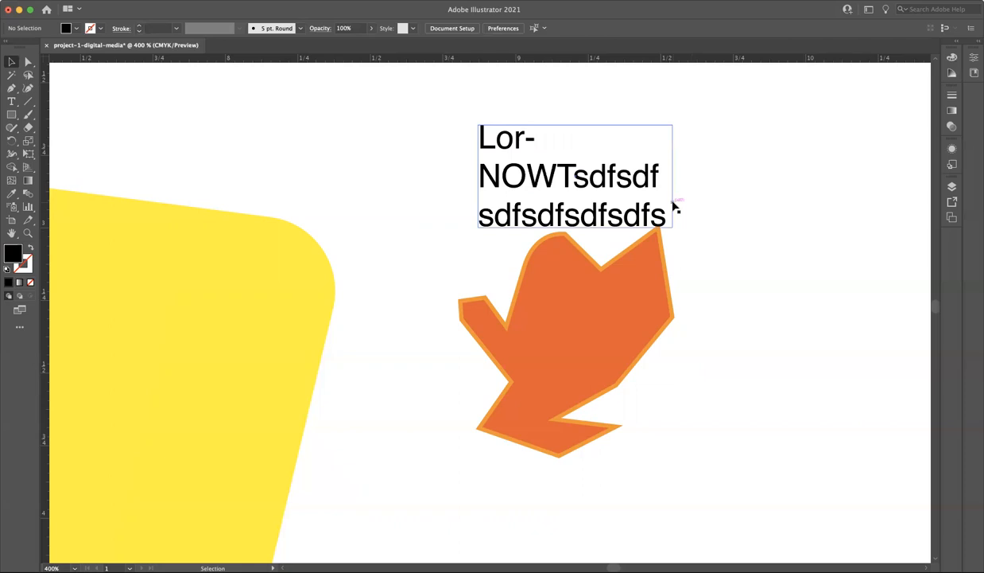
{"action": "left_click", "coordinate": [674, 207]}
{"action": "key", "text": "t"}
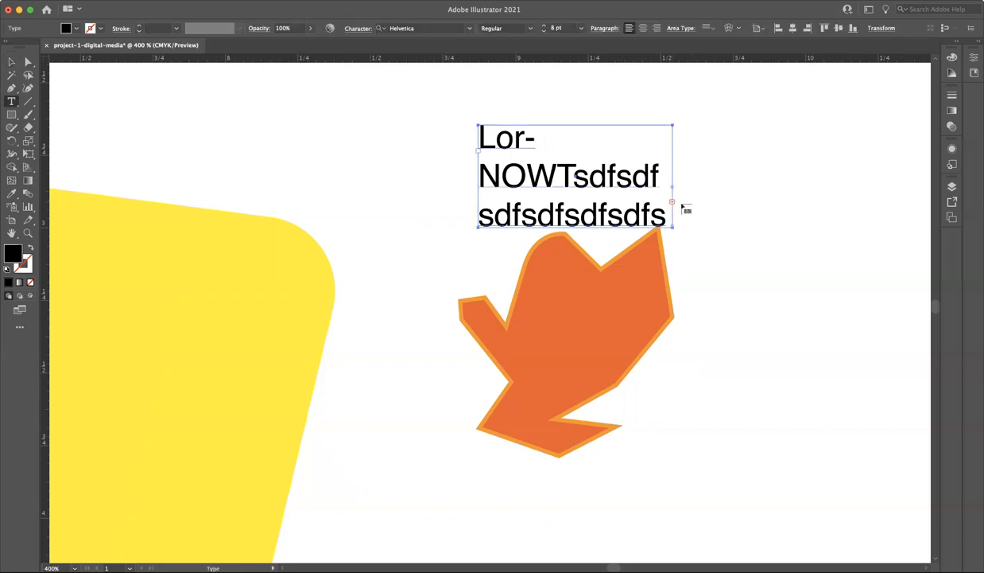
{"action": "left_click", "coordinate": [752, 224]}
{"action": "scroll", "coordinate": [775, 250], "scroll_direction": "right", "scroll_amount": 2}
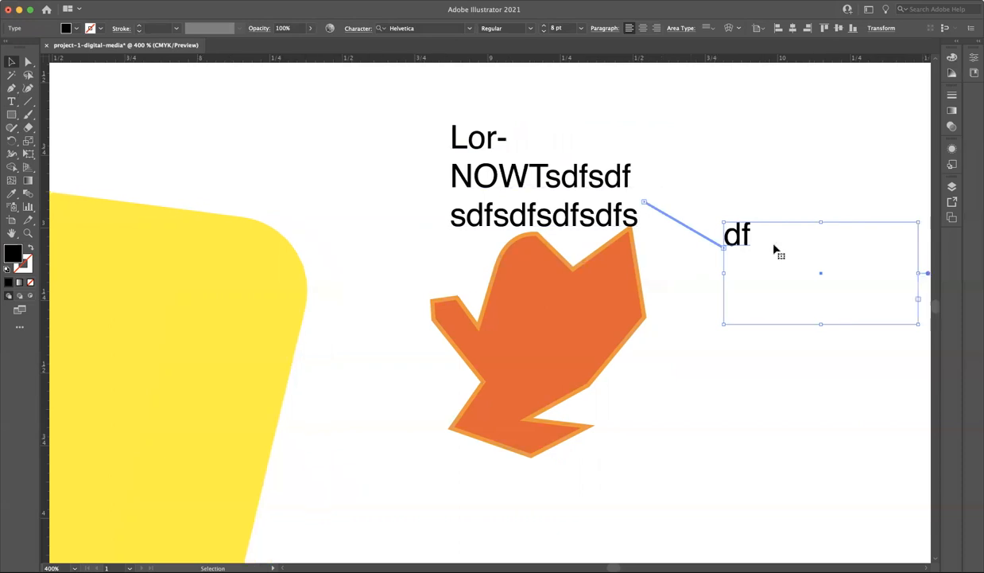
{"action": "scroll", "coordinate": [776, 251], "scroll_direction": "right", "scroll_amount": 3}
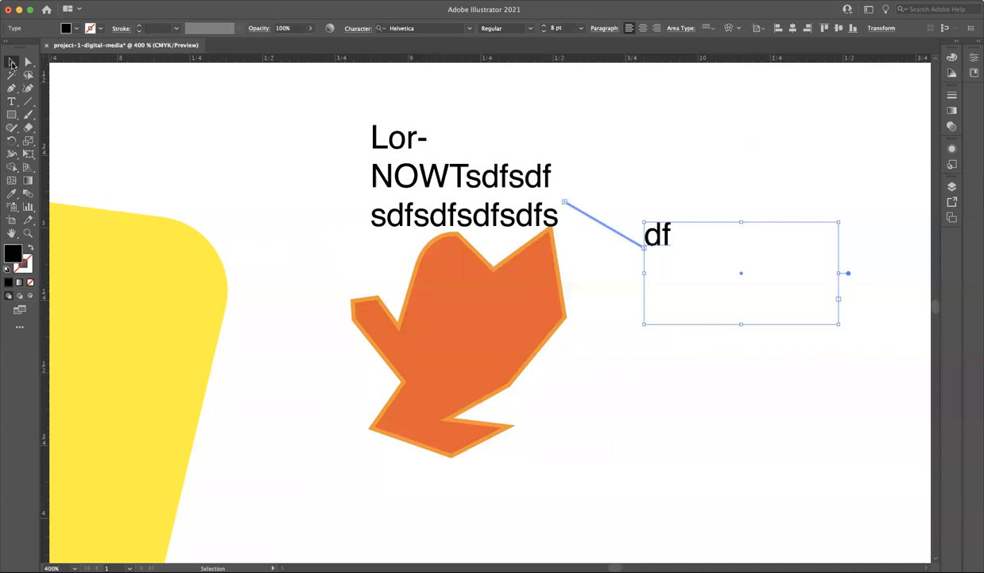
Delete the original text frame above the orange shape and the linked frame beside it.
{"action": "left_click", "coordinate": [207, 106]}
{"action": "left_click_drag", "start_coordinate": [439, 176], "coordinate": [566, 253]}
{"action": "key", "text": "Delete"}
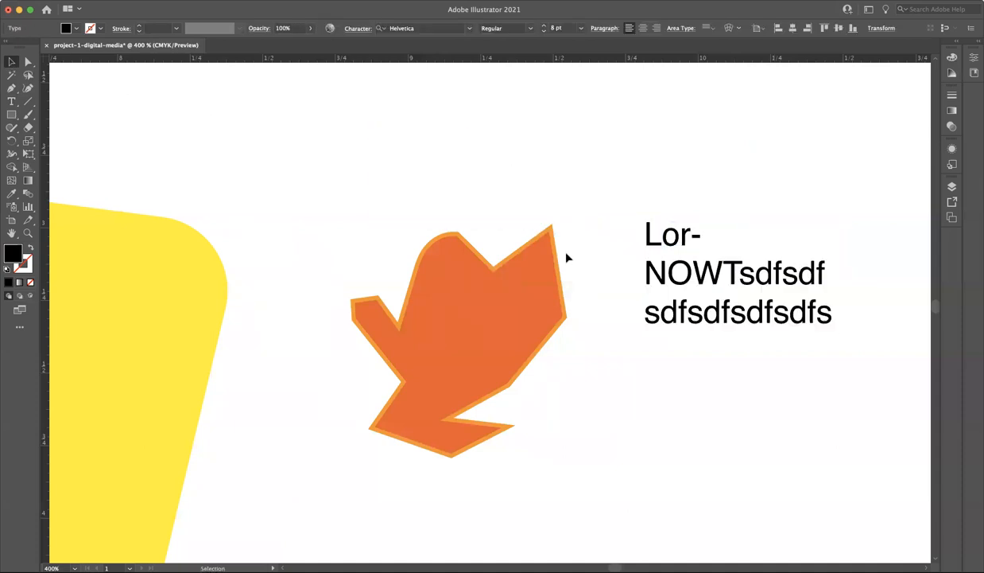
{"action": "left_click", "coordinate": [697, 272]}
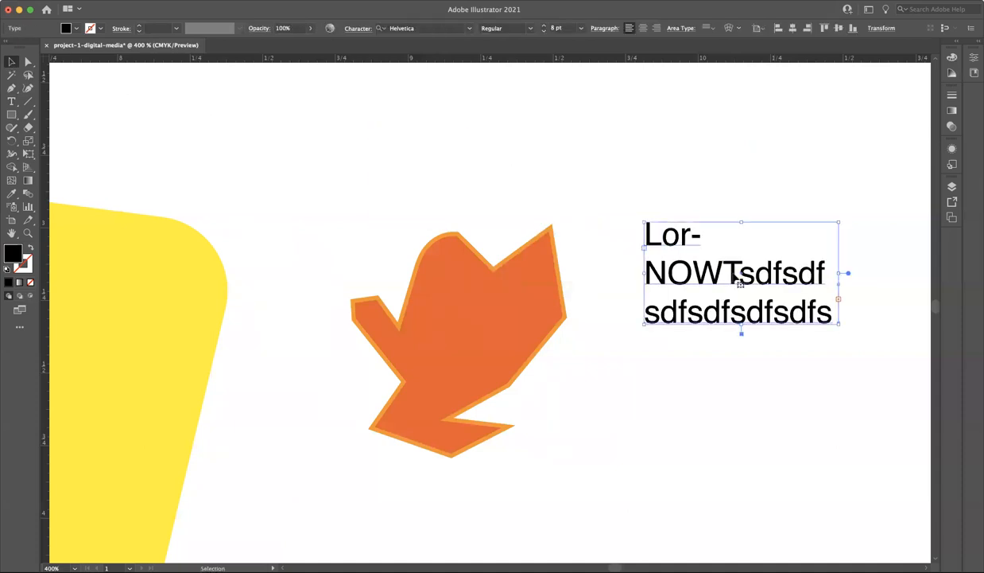
{"action": "key", "text": "Delete"}
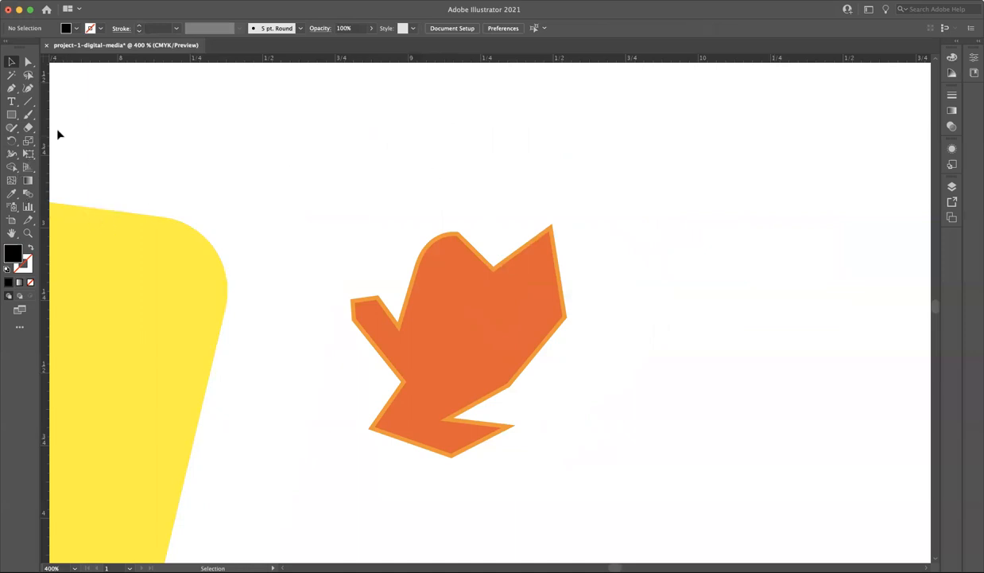
Draw a black rounded rectangle about 0.68 in wide and 0.30 in high above the orange shape.
{"action": "left_click", "coordinate": [13, 143]}
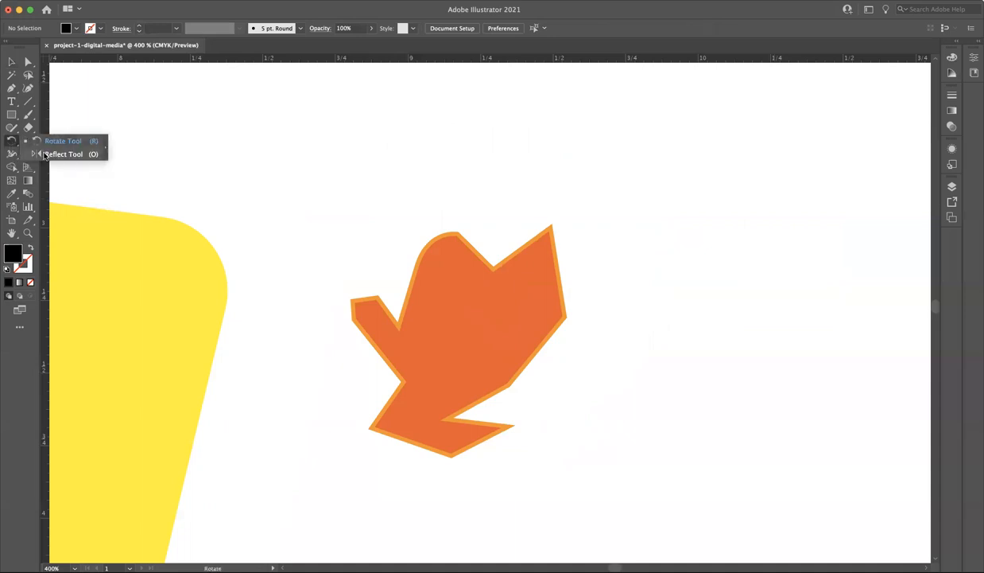
{"action": "left_click", "coordinate": [44, 155]}
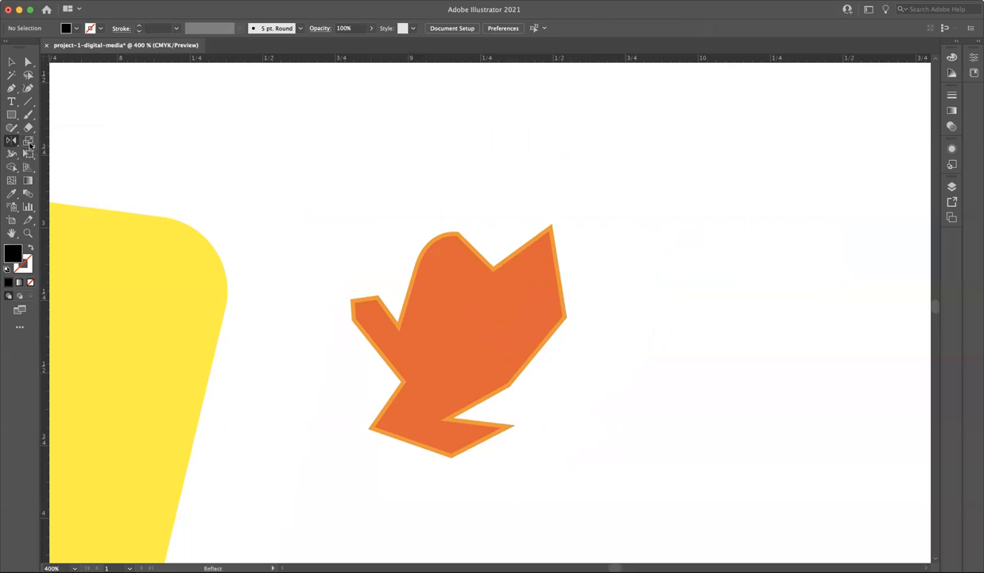
{"action": "left_click", "coordinate": [12, 116]}
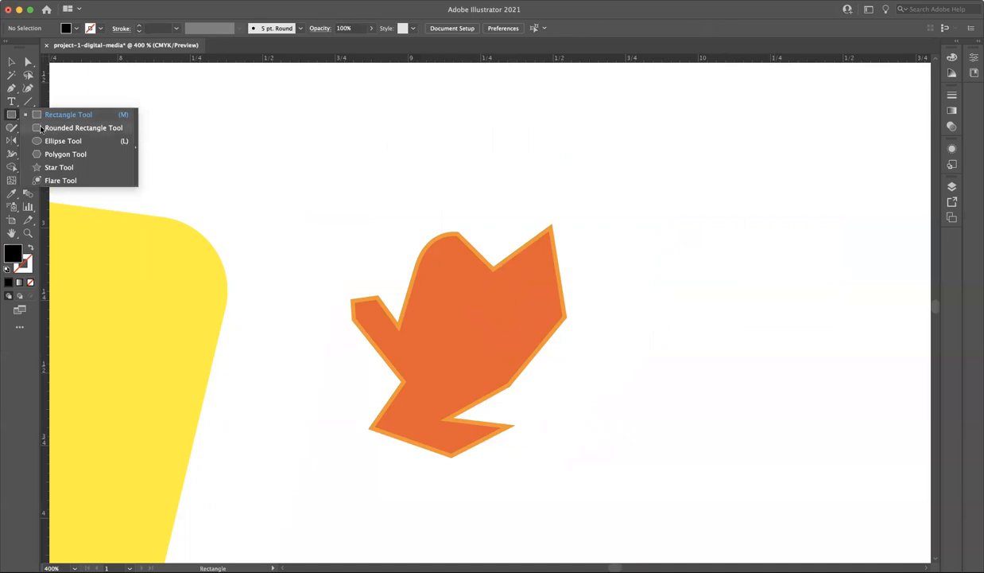
{"action": "left_click", "coordinate": [72, 128]}
{"action": "left_click_drag", "start_coordinate": [282, 134], "coordinate": [478, 221]}
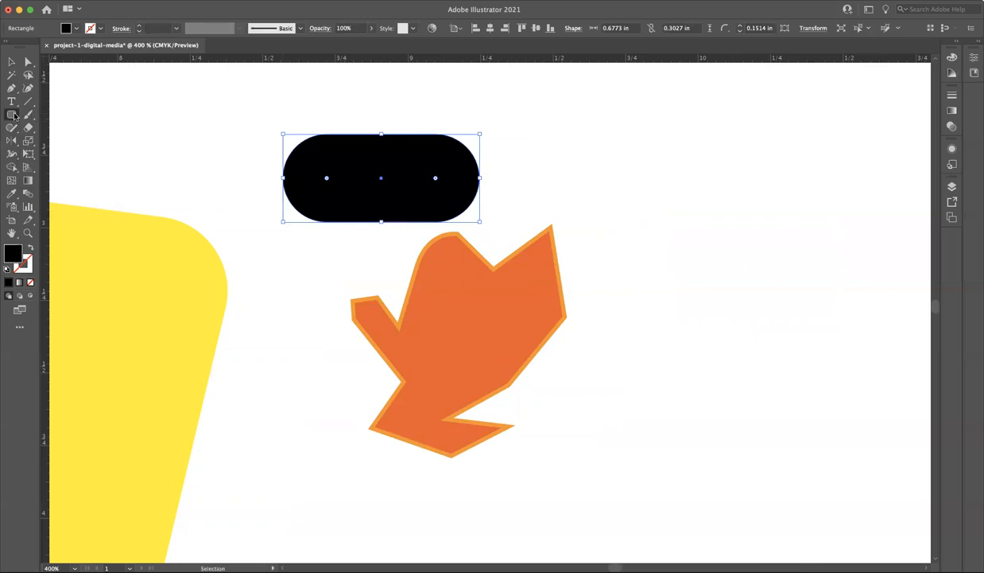
Draw a tiny ellipse and a black circle about 0.68 in across to the right of the orange shape.
{"action": "left_click", "coordinate": [14, 116]}
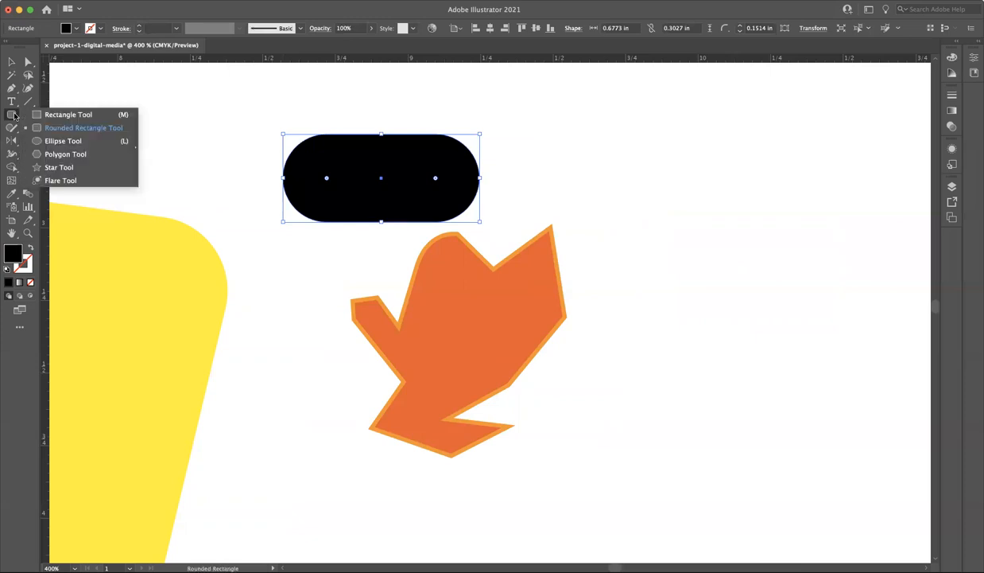
{"action": "left_click", "coordinate": [57, 141]}
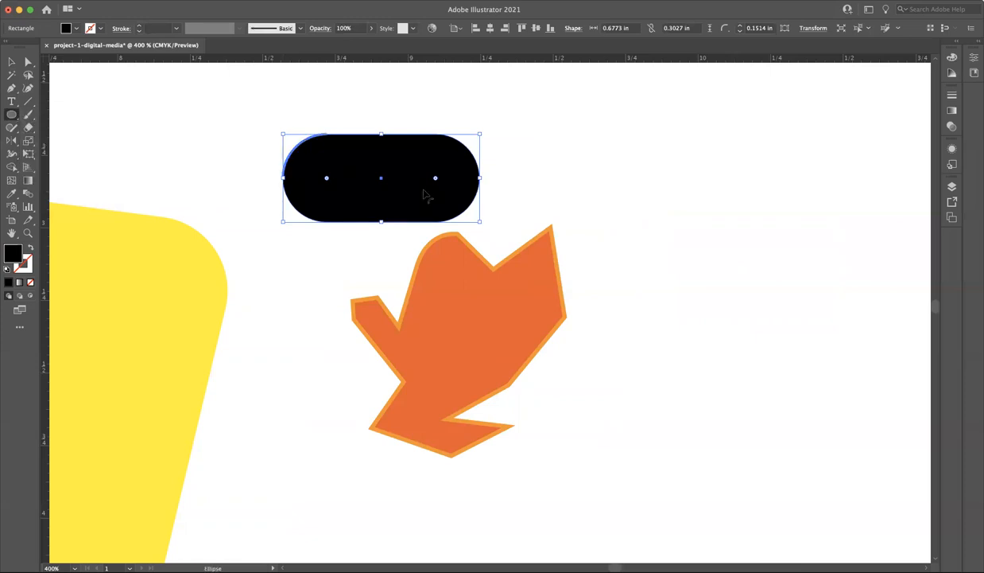
{"action": "left_click_drag", "start_coordinate": [595, 178], "coordinate": [598, 181]}
{"action": "left_click_drag", "start_coordinate": [648, 209], "coordinate": [844, 405]}
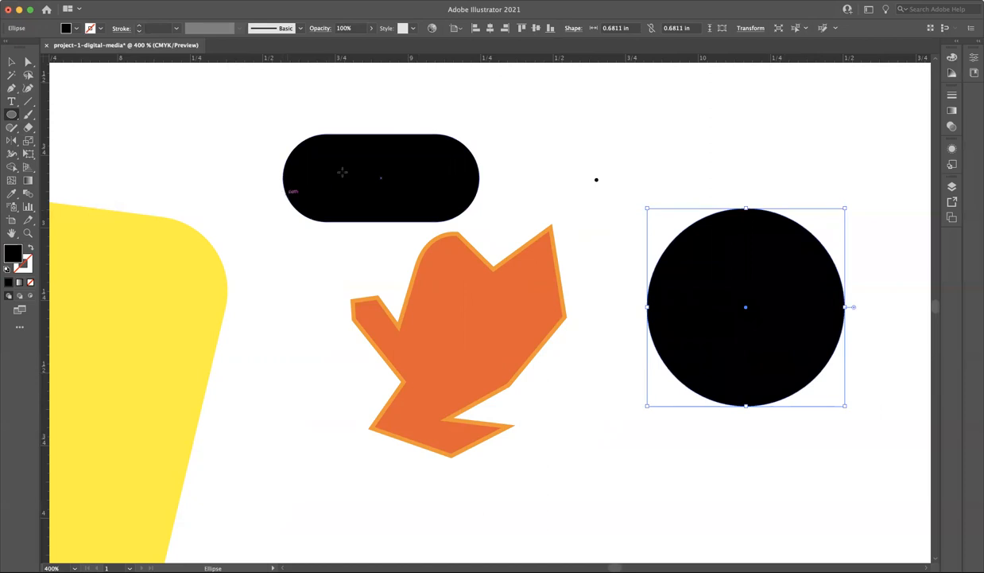
Show the grid and draw a 1 in black circle above the smaller circle.
{"action": "left_click", "coordinate": [258, 1]}
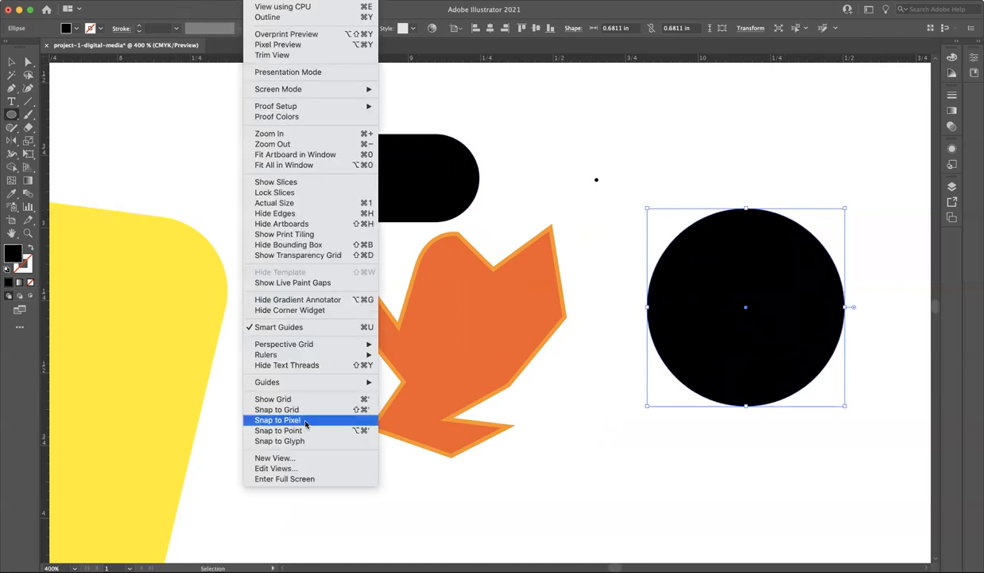
{"action": "left_click", "coordinate": [437, 350]}
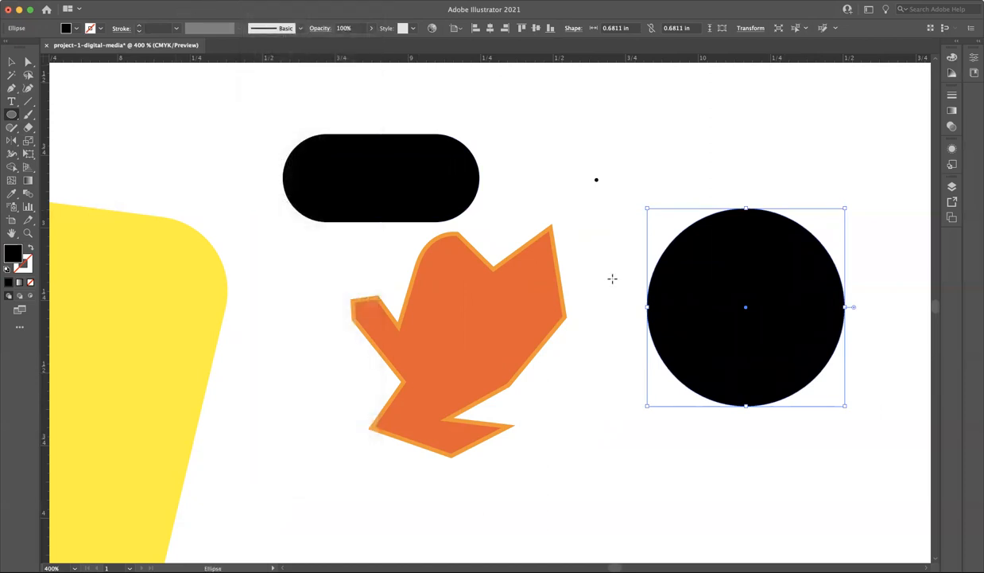
{"action": "key", "text": "super+apostrophe"}
{"action": "key", "text": "super+minus"}
{"action": "key", "text": "super+minus"}
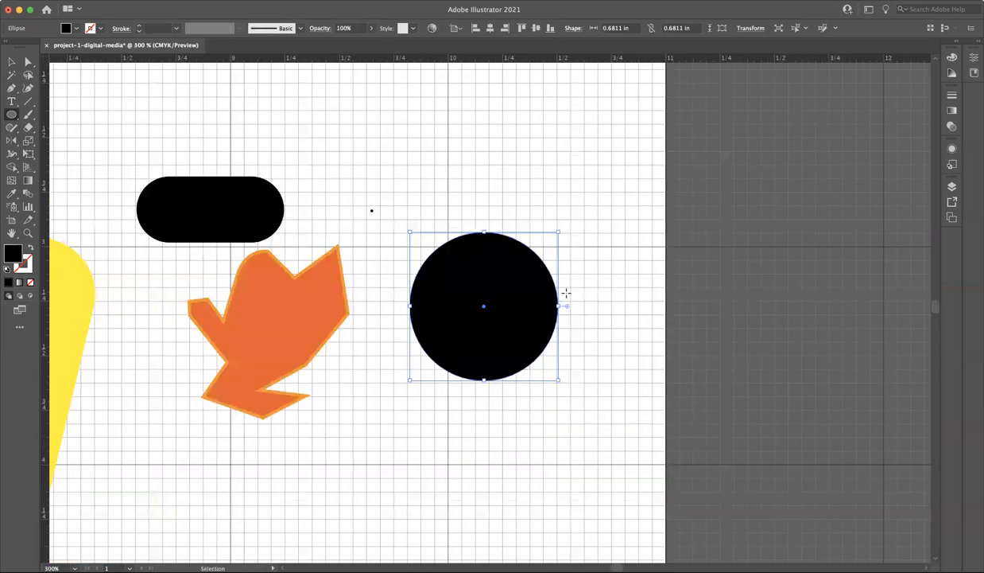
{"action": "left_click_drag", "start_coordinate": [362, 123], "coordinate": [486, 267]}
Move the 1 in circle left so it fits the grid square between 9 and 10 in, overlapping the rounded rectangle.
{"action": "key", "text": "v"}
{"action": "left_click_drag", "start_coordinate": [438, 171], "coordinate": [395, 174]}
{"action": "left_click", "coordinate": [276, 161]}
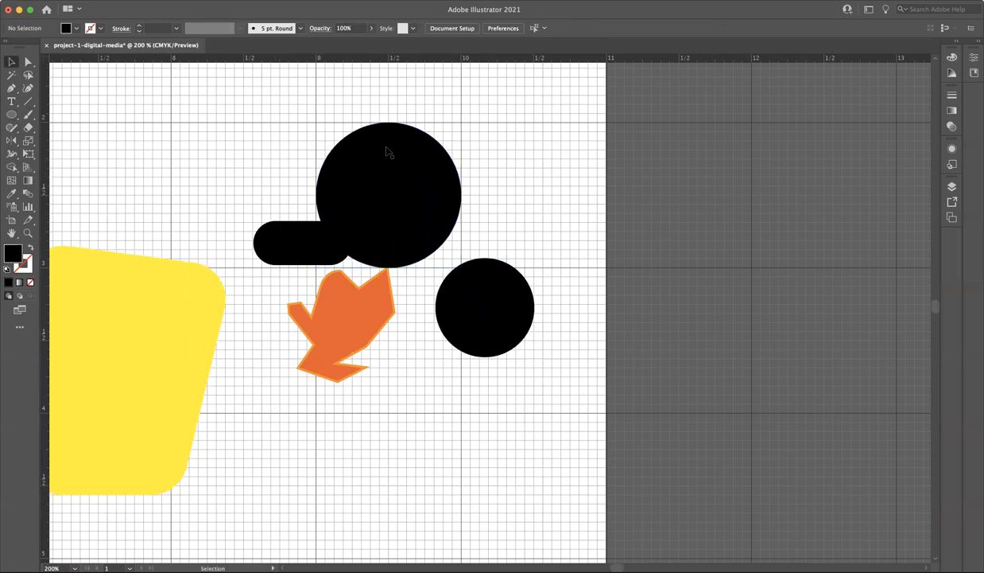
{"action": "left_click", "coordinate": [386, 150]}
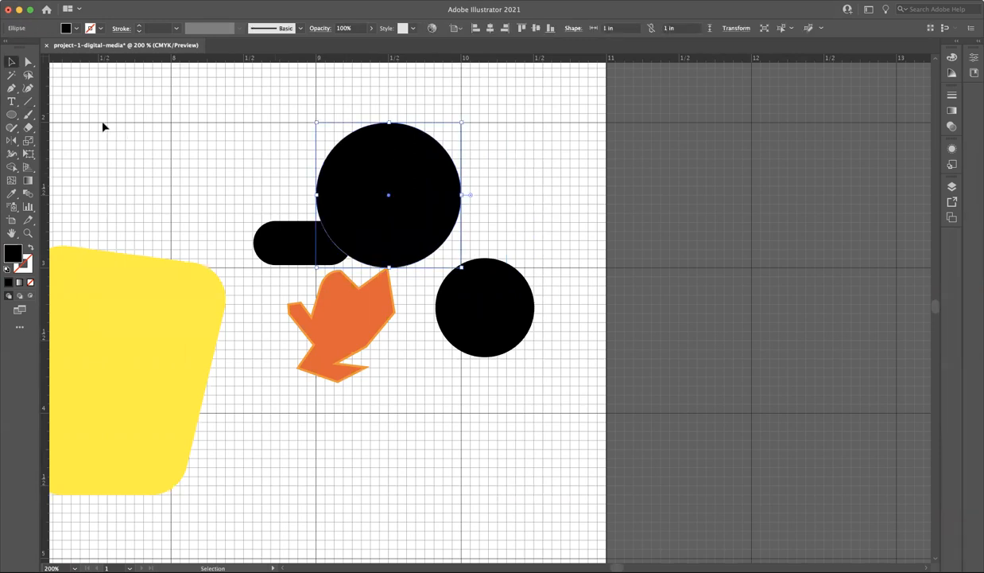
{"action": "left_click", "coordinate": [143, 88]}
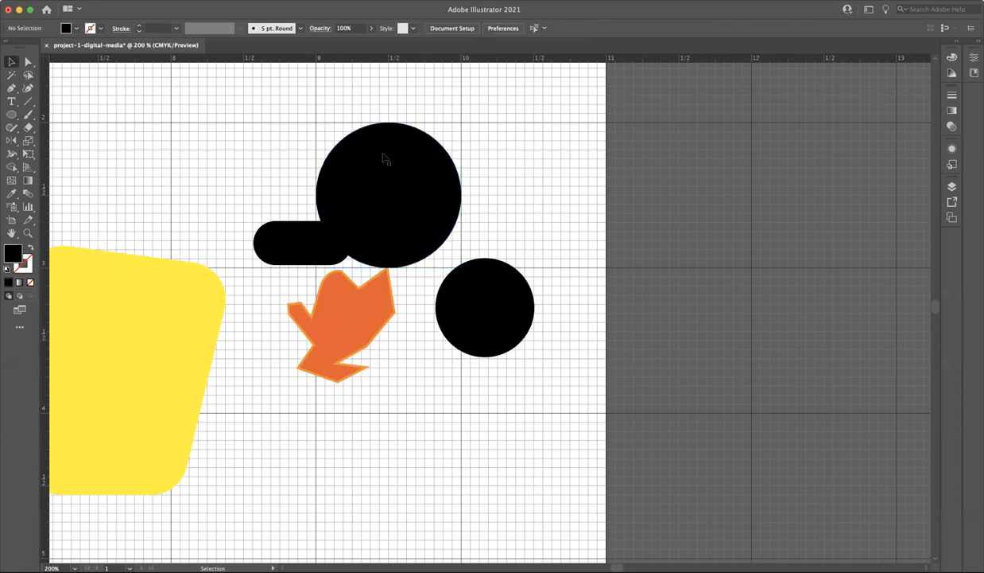
{"action": "left_click", "coordinate": [350, 197]}
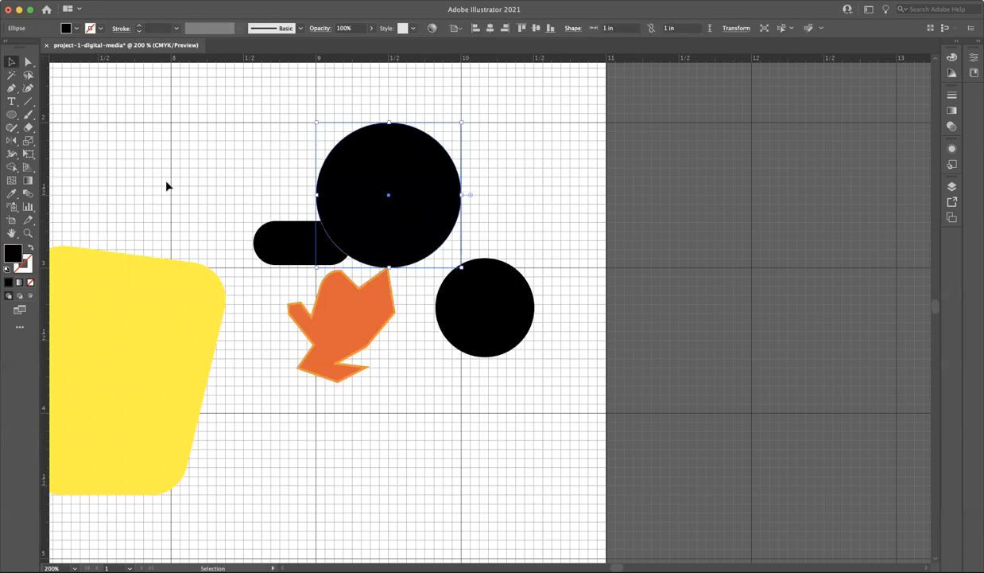
Draw a nine-sided polygon above the yellow rounded shape and shift it slightly right and down.
{"action": "left_click", "coordinate": [11, 117]}
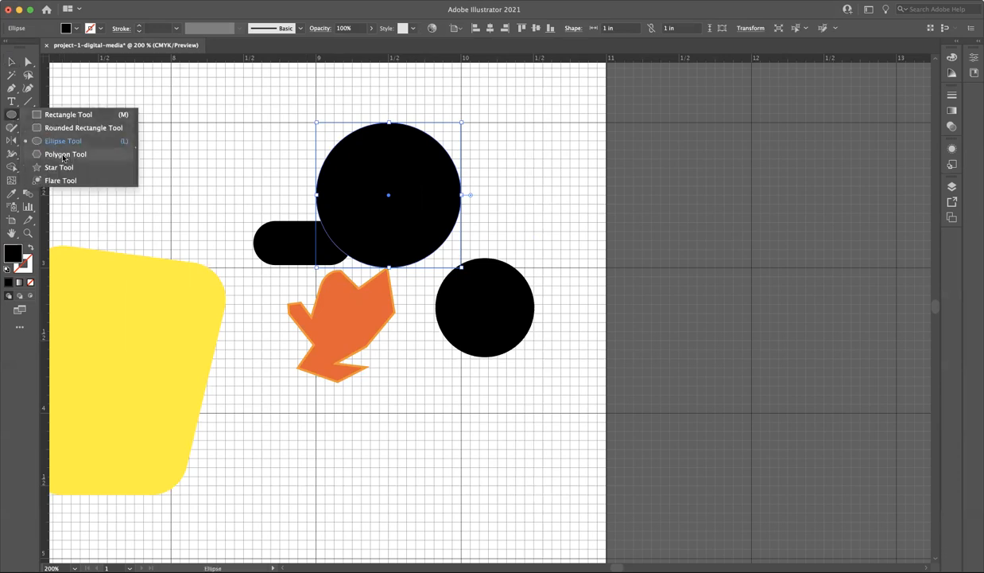
{"action": "left_click", "coordinate": [71, 154]}
{"action": "left_click_drag", "start_coordinate": [171, 140], "coordinate": [213, 187]}
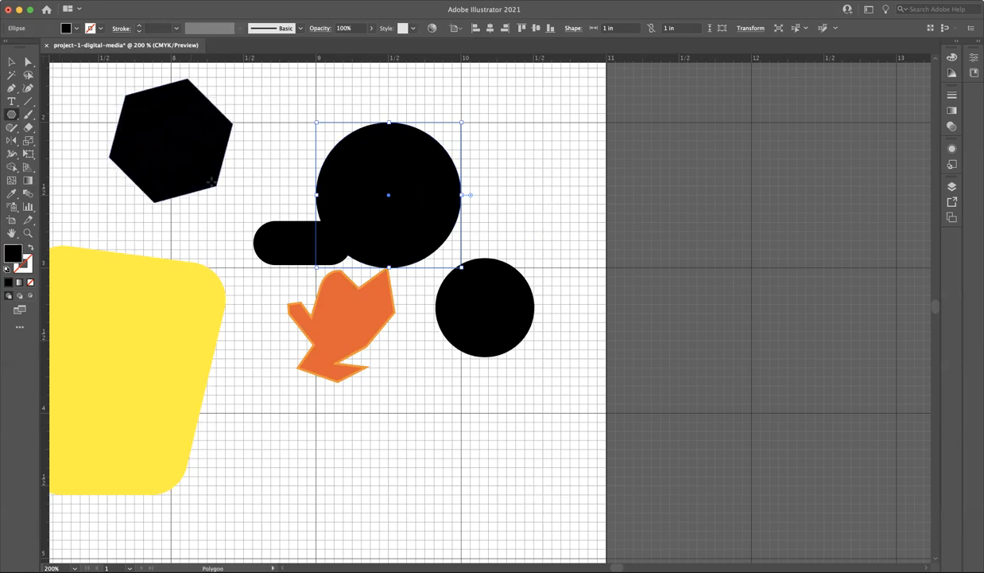
{"action": "key", "text": "Down"}
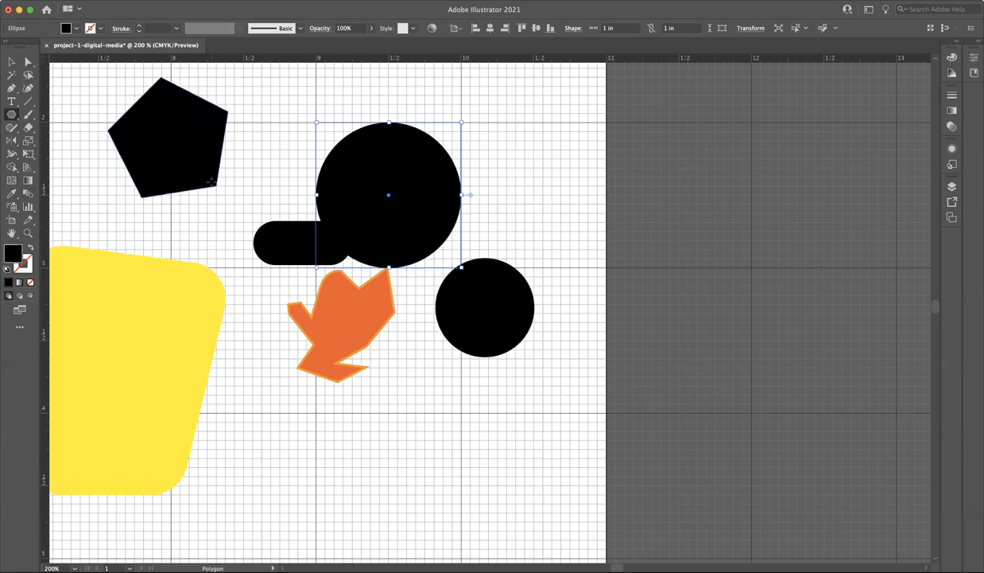
{"action": "key", "text": "Down"}
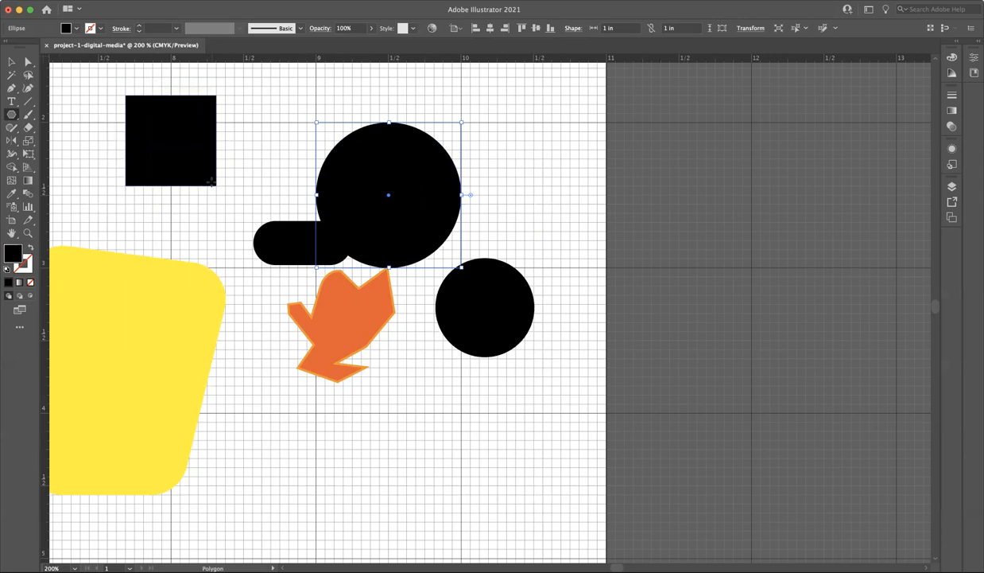
{"action": "key", "text": "Up"}
{"action": "key", "text": "Up"}
{"action": "key", "text": "Up"}
{"action": "key", "text": "Up"}
{"action": "key", "text": "Up"}
{"action": "left_click_drag", "start_coordinate": [212, 182], "coordinate": [210, 175]}
{"action": "key", "text": "v"}
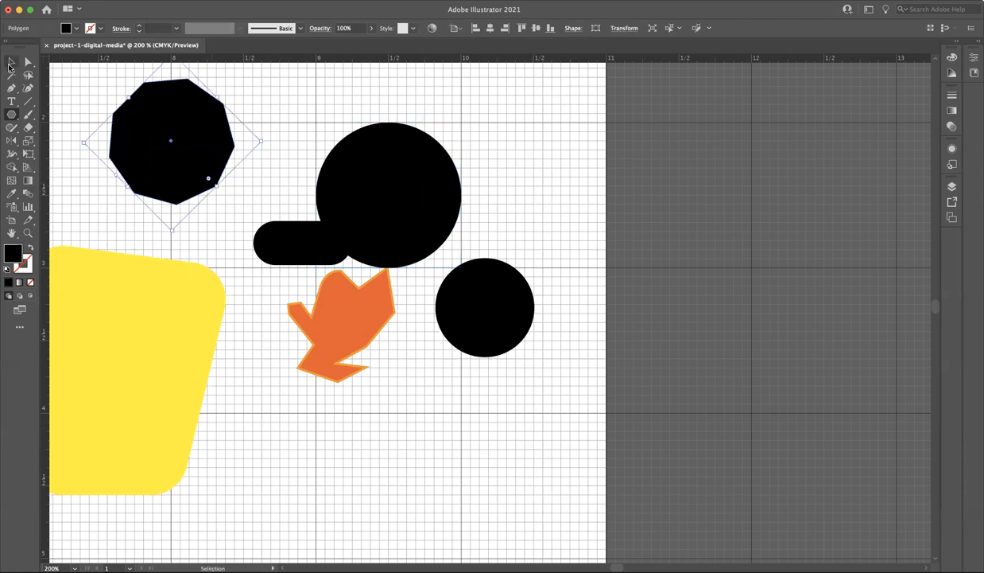
{"action": "left_click", "coordinate": [75, 88]}
{"action": "left_click_drag", "start_coordinate": [160, 120], "coordinate": [196, 132]}
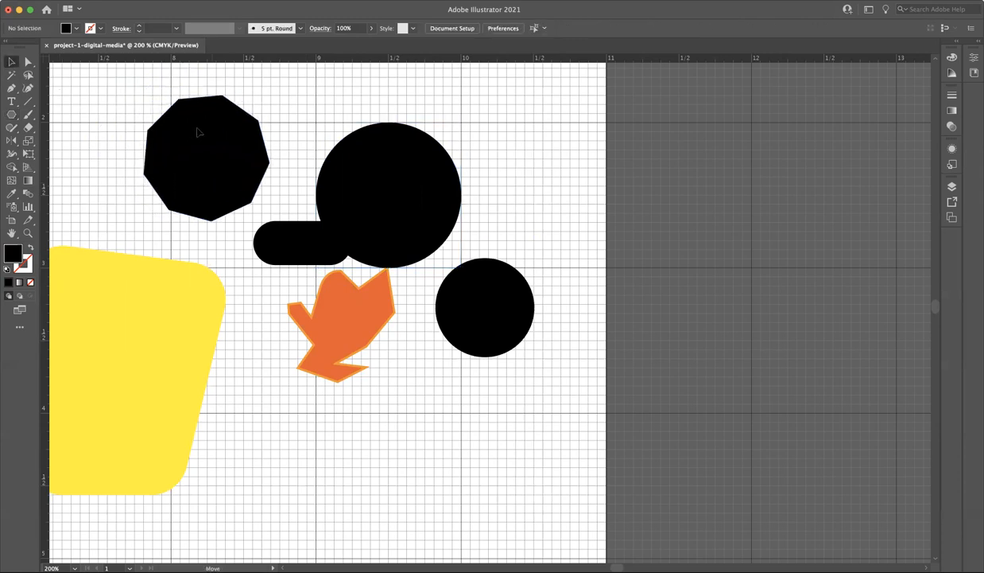
Fill the nine-sided polygon with CMYK Blue, give it an orange stroke, and deselect it.
{"action": "left_click", "coordinate": [76, 28]}
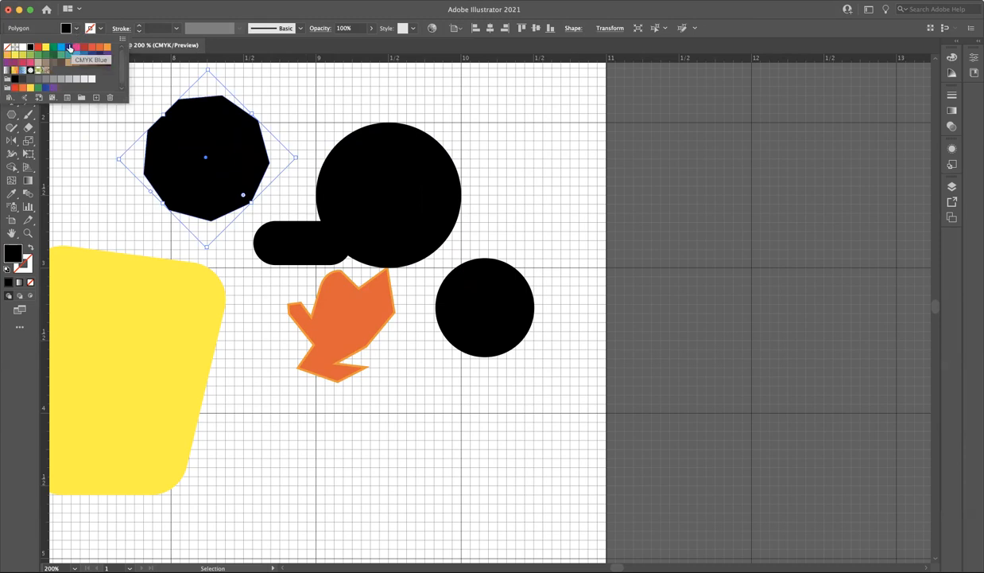
{"action": "left_click", "coordinate": [102, 48]}
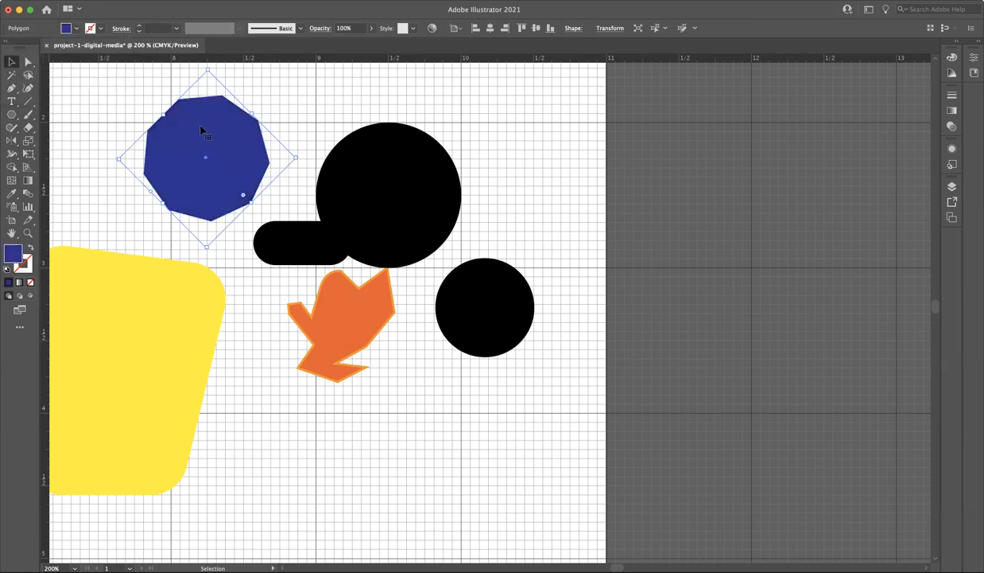
{"action": "left_click", "coordinate": [100, 28]}
{"action": "left_click", "coordinate": [106, 47]}
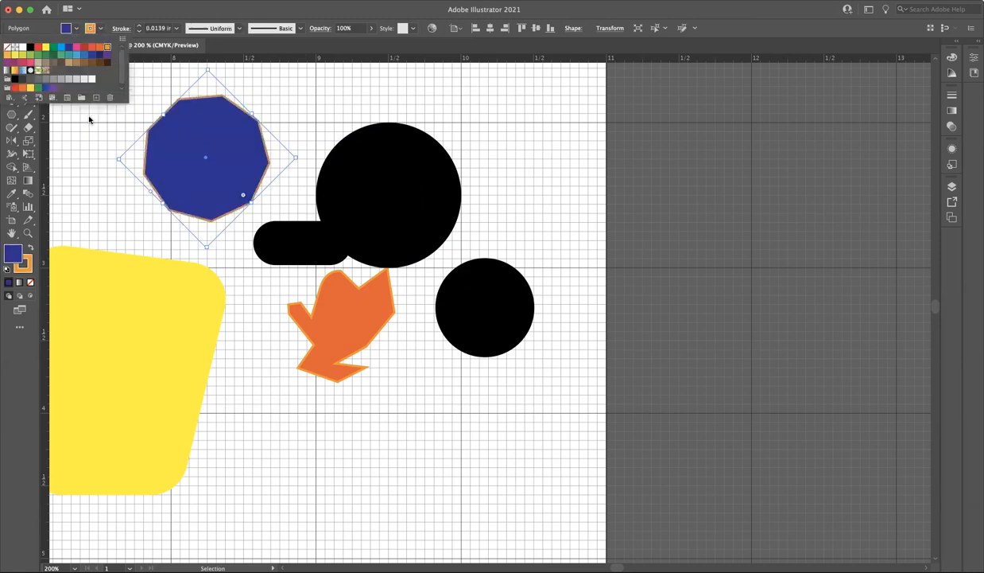
{"action": "left_click", "coordinate": [89, 118]}
{"action": "left_click", "coordinate": [111, 112]}
Fit the whole artboard in view and hide the grid.
{"action": "scroll", "coordinate": [296, 192], "scroll_direction": "left", "scroll_amount": 5}
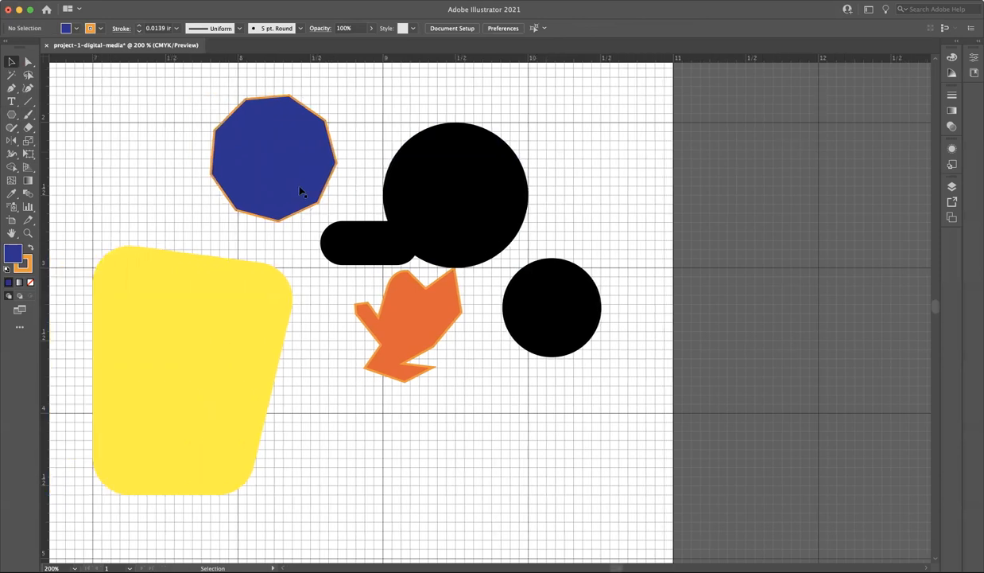
{"action": "key", "text": "super+0"}
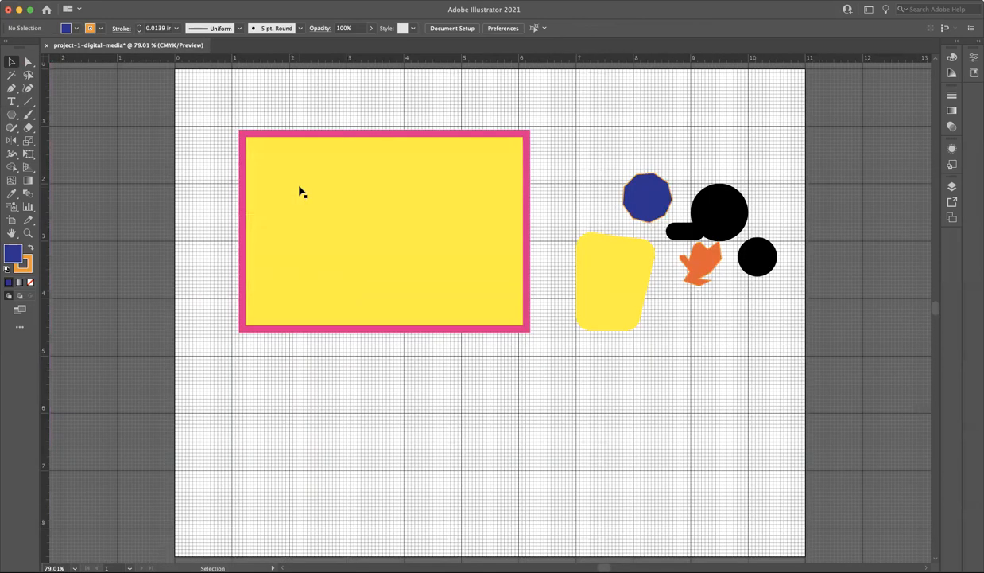
{"action": "key", "text": "super+minus"}
{"action": "key", "text": "super+apostrophe"}
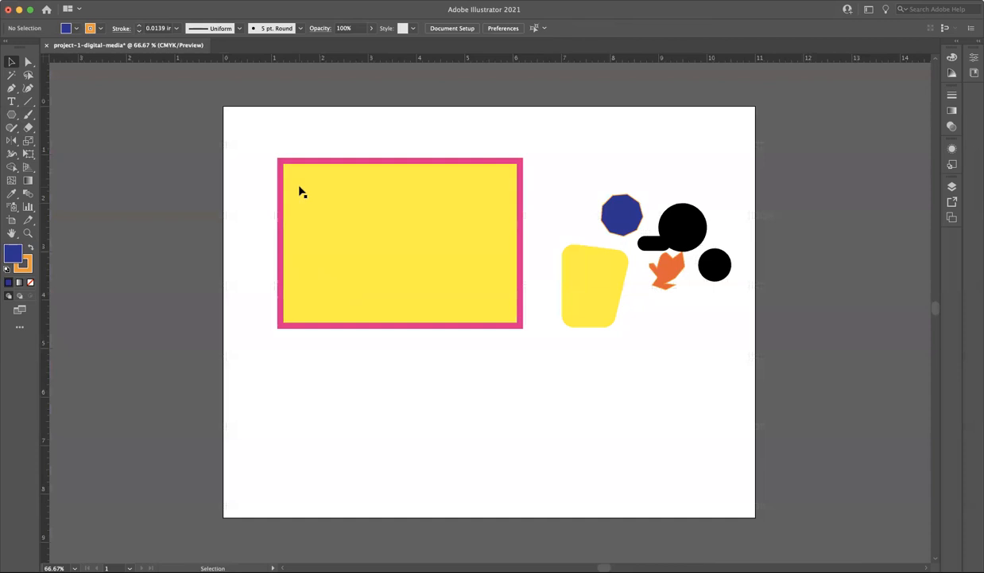
Paint a wavy orange 5 pt. Round brush stroke across the empty area below the pink-bordered rectangle.
{"action": "left_click", "coordinate": [28, 116]}
{"action": "mouse_move", "coordinate": [326, 350]}
{"action": "left_mouse_down"}
{"action": "mouse_move", "coordinate": [375, 375]}
{"action": "mouse_move", "coordinate": [424, 428]}
{"action": "mouse_move", "coordinate": [499, 436]}
{"action": "mouse_move", "coordinate": [520, 395]}
{"action": "mouse_move", "coordinate": [545, 396]}
{"action": "mouse_move", "coordinate": [601, 435]}
{"action": "mouse_move", "coordinate": [642, 391]}
{"action": "left_mouse_up"}
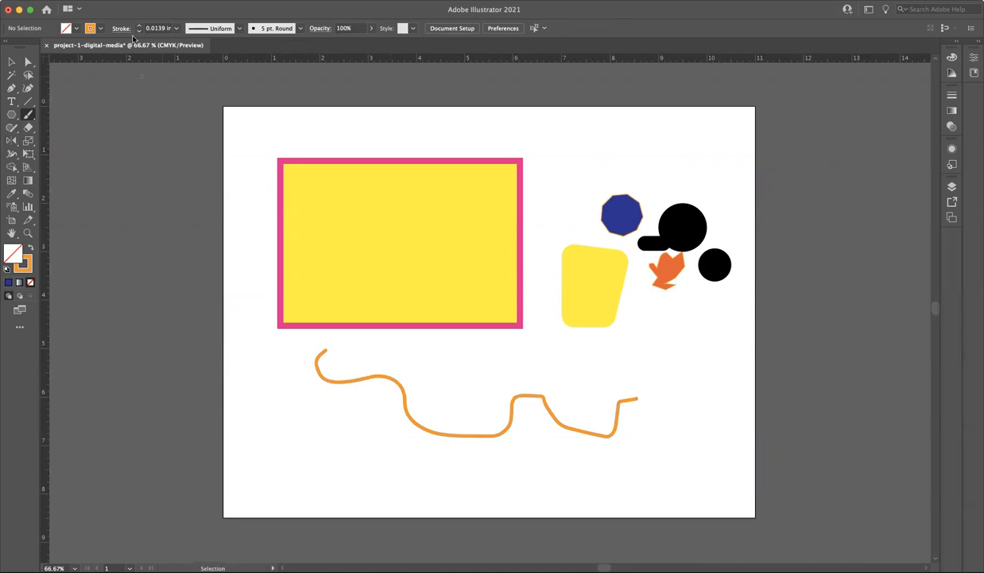
Choose Width Profile 1 and paint a curving orange 5 pt. Round brush stroke over the yellow rectangle's lower-right part.
{"action": "left_click", "coordinate": [239, 29]}
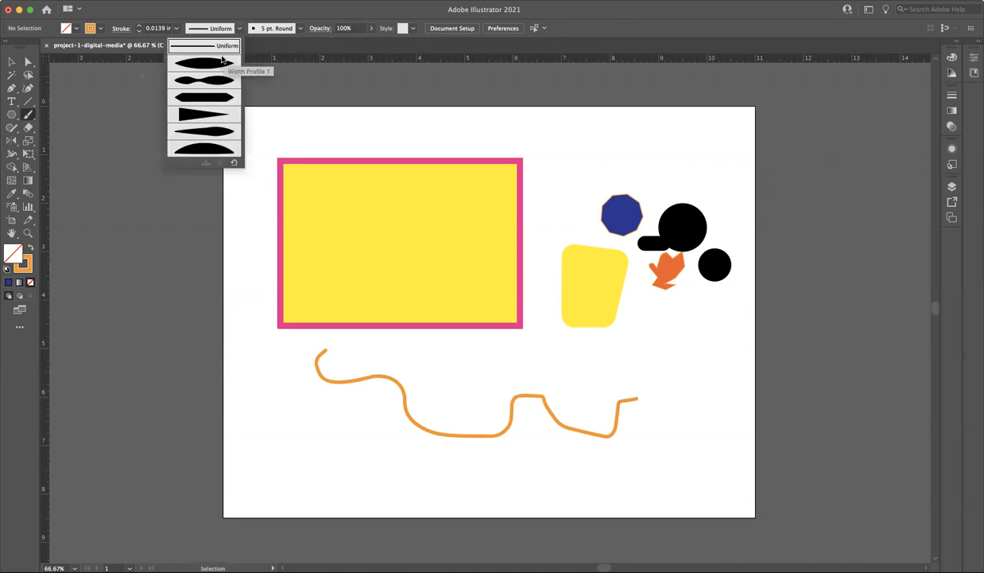
{"action": "left_click", "coordinate": [232, 65]}
{"action": "mouse_move", "coordinate": [544, 295]}
{"action": "left_mouse_down"}
{"action": "mouse_move", "coordinate": [479, 356]}
{"action": "mouse_move", "coordinate": [423, 312]}
{"action": "mouse_move", "coordinate": [526, 227]}
{"action": "left_mouse_up"}
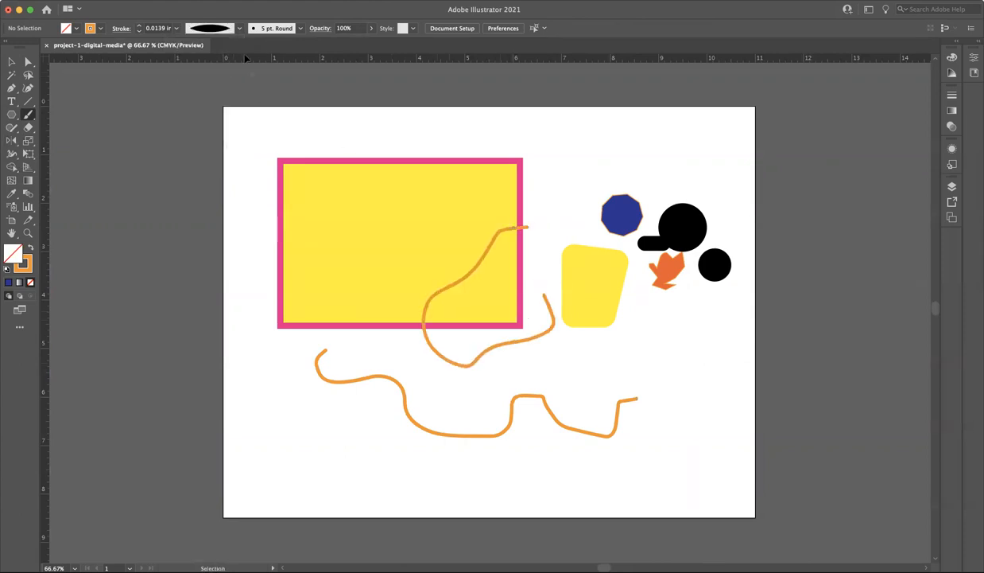
Switch to the 15 pt. Round brush and paint a thick orange looping stroke across the upper part of the yellow rectangle.
{"action": "left_click", "coordinate": [302, 29]}
{"action": "left_click", "coordinate": [220, 52]}
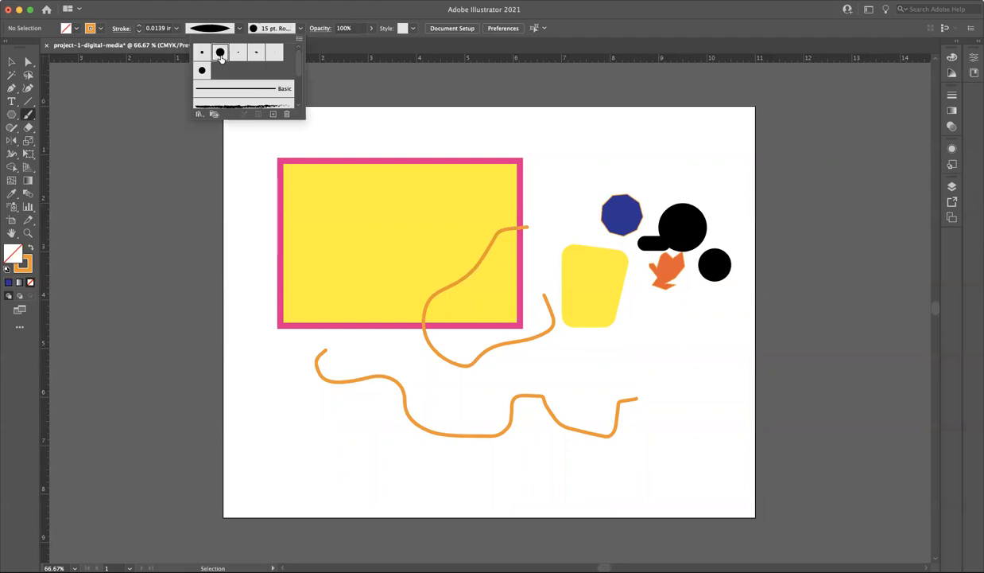
{"action": "mouse_move", "coordinate": [398, 127]}
{"action": "left_mouse_down"}
{"action": "mouse_move", "coordinate": [425, 158]}
{"action": "mouse_move", "coordinate": [578, 163]}
{"action": "mouse_move", "coordinate": [478, 248]}
{"action": "mouse_move", "coordinate": [246, 188]}
{"action": "left_mouse_up"}
Try painting a brush stroke with a 1.75 in stroke weight across the yellow rectangle, then undo it.
{"action": "left_click", "coordinate": [176, 28]}
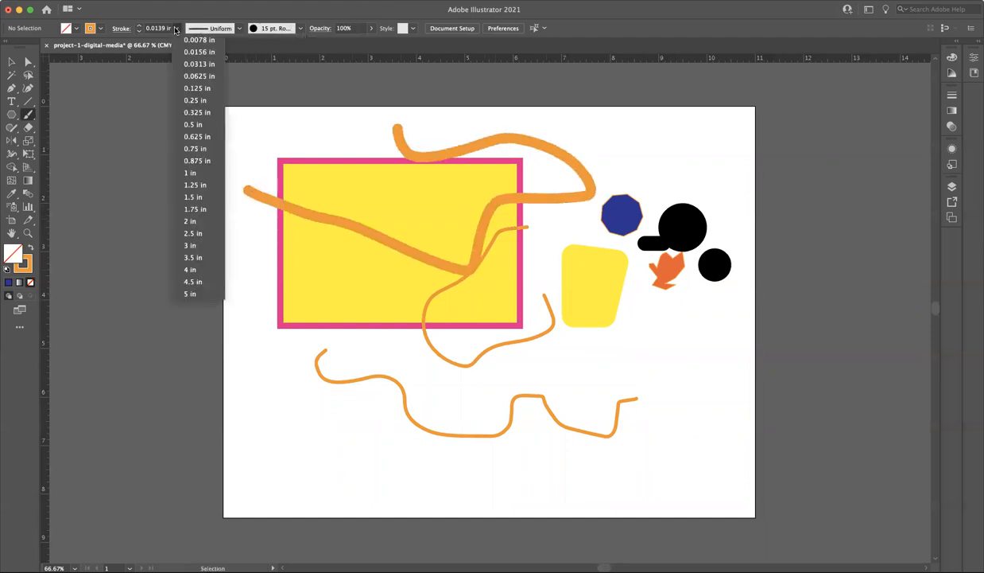
{"action": "left_click", "coordinate": [196, 209]}
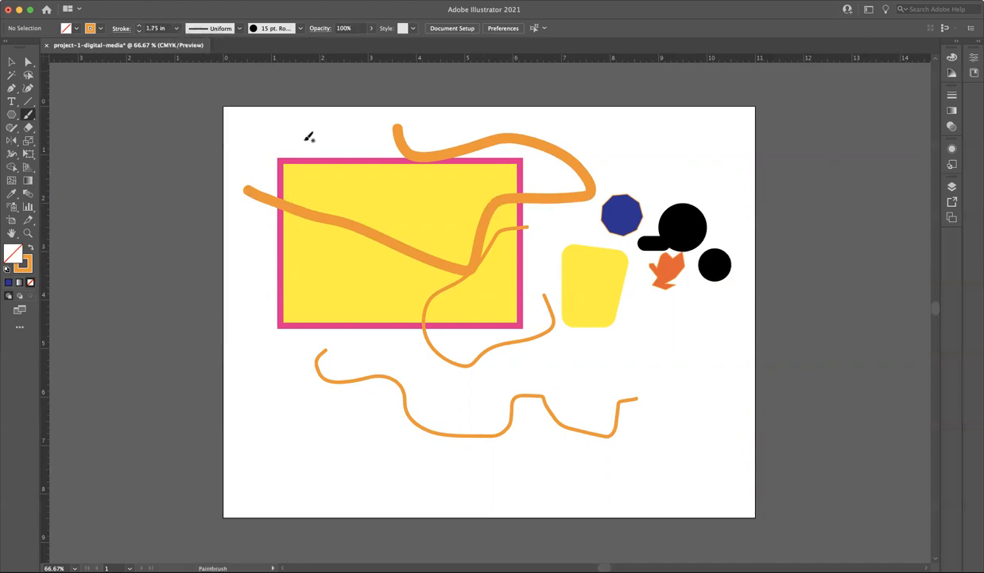
{"action": "left_click_drag", "start_coordinate": [296, 136], "coordinate": [367, 233]}
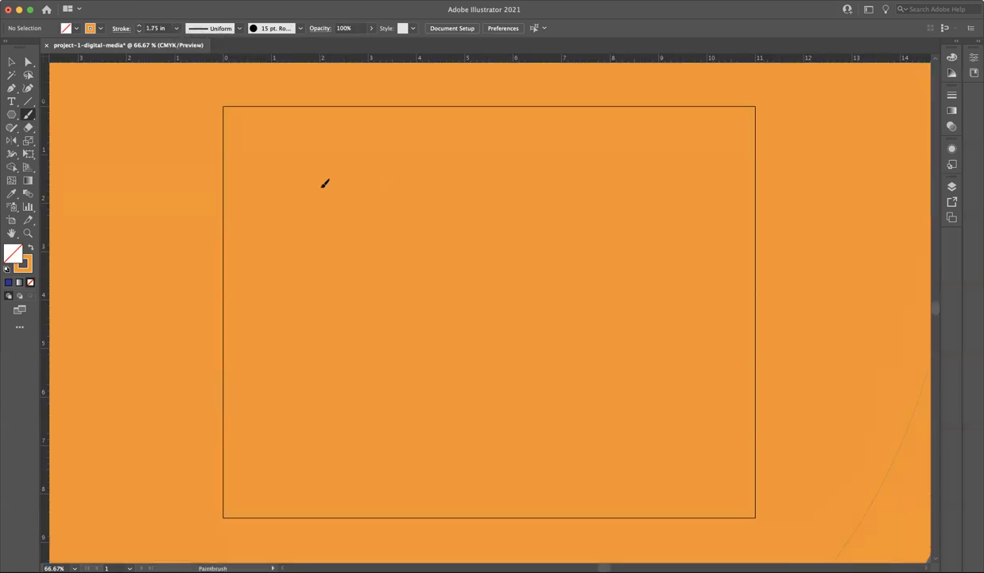
{"action": "key", "text": "super+z"}
{"action": "key", "text": "v"}
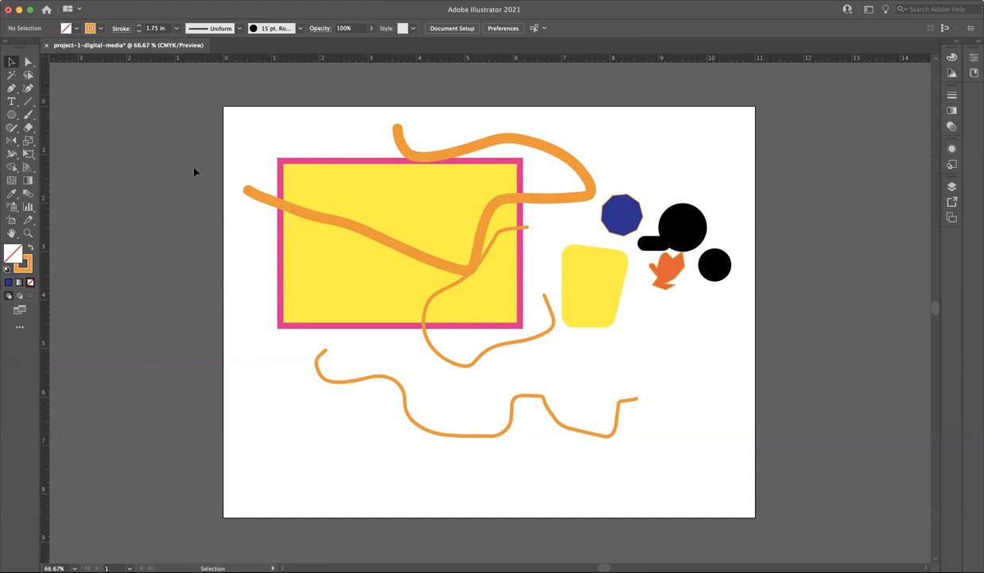
Draw a nearly horizontal line segment about 9.5 in long across the upper part of the artboard and deselect it.
{"action": "left_click", "coordinate": [28, 61]}
{"action": "key", "text": "v"}
{"action": "left_click", "coordinate": [30, 102]}
{"action": "left_click_drag", "start_coordinate": [245, 163], "coordinate": [705, 168]}
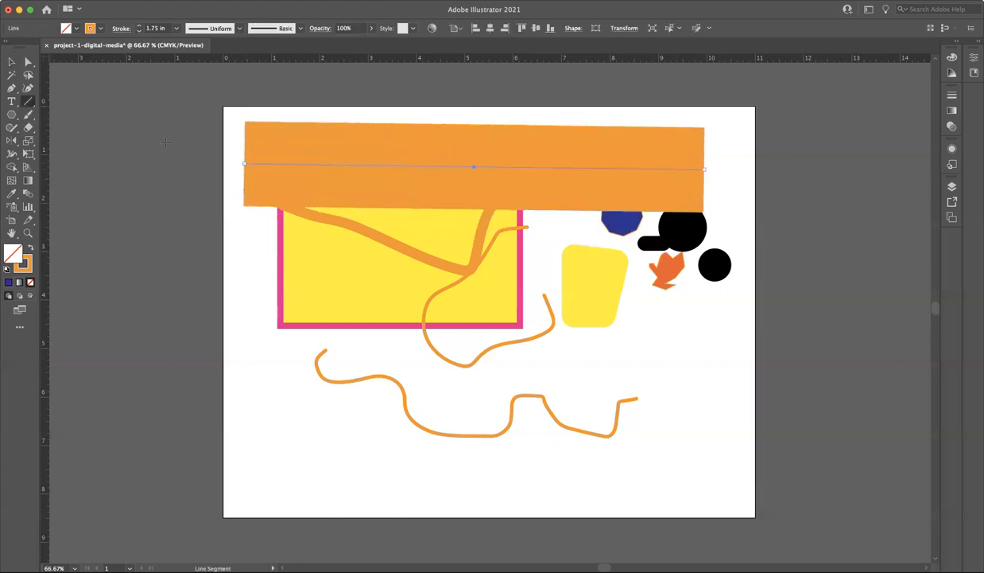
{"action": "left_click", "coordinate": [11, 61]}
{"action": "left_click", "coordinate": [188, 110]}
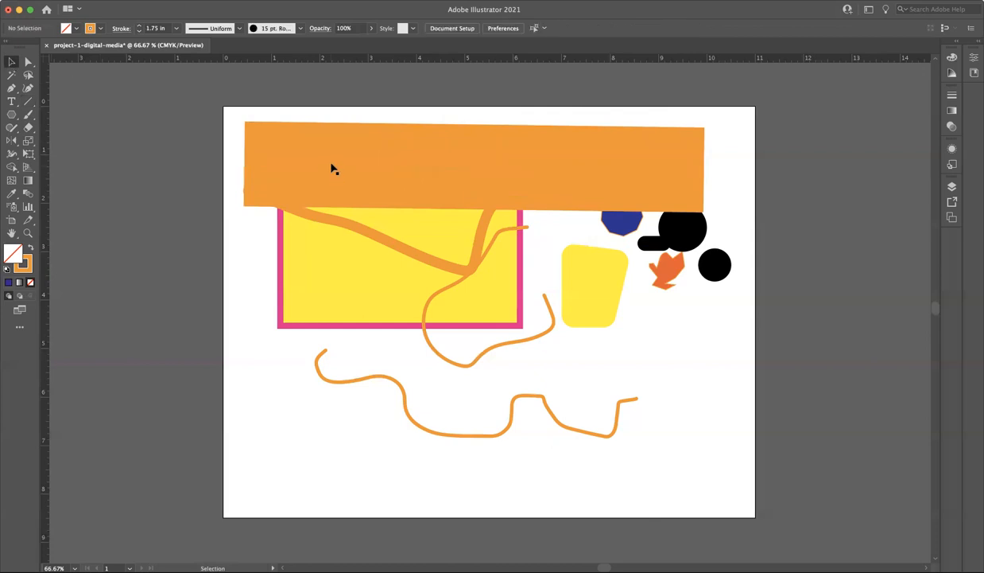
Set the thick straight line's stroke weight to 0.0313 in and move it up above the yellow rectangle.
{"action": "left_click", "coordinate": [331, 165]}
{"action": "left_click", "coordinate": [177, 30]}
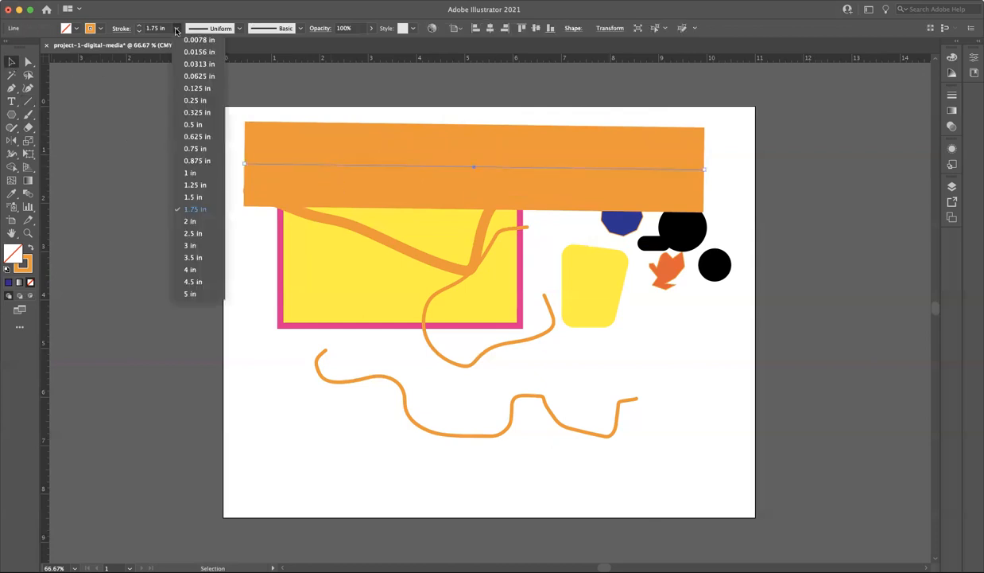
{"action": "left_click", "coordinate": [185, 62]}
{"action": "left_click_drag", "start_coordinate": [229, 146], "coordinate": [272, 130]}
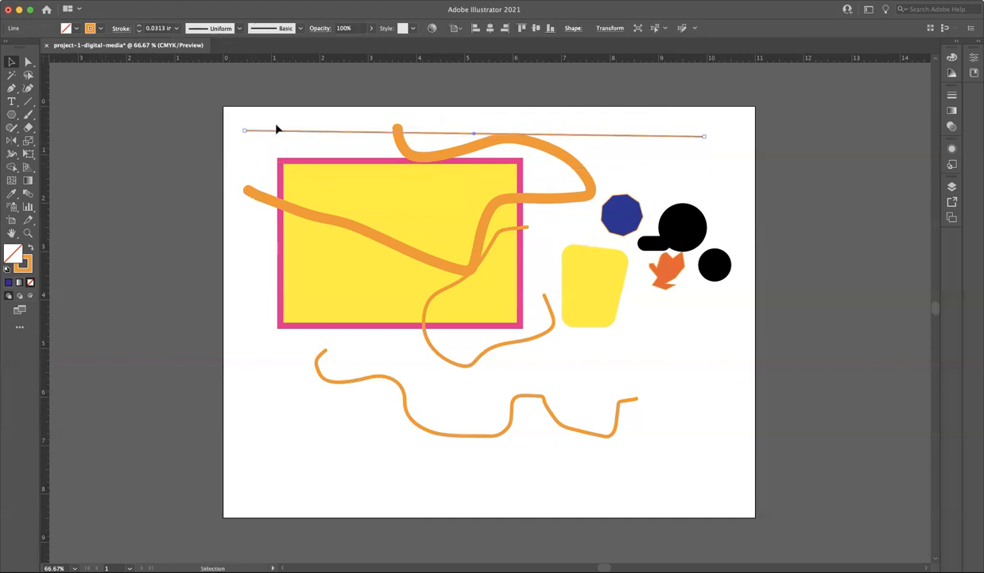
Change the straight line's stroke color to light blue and deselect it.
{"action": "left_click", "coordinate": [98, 29]}
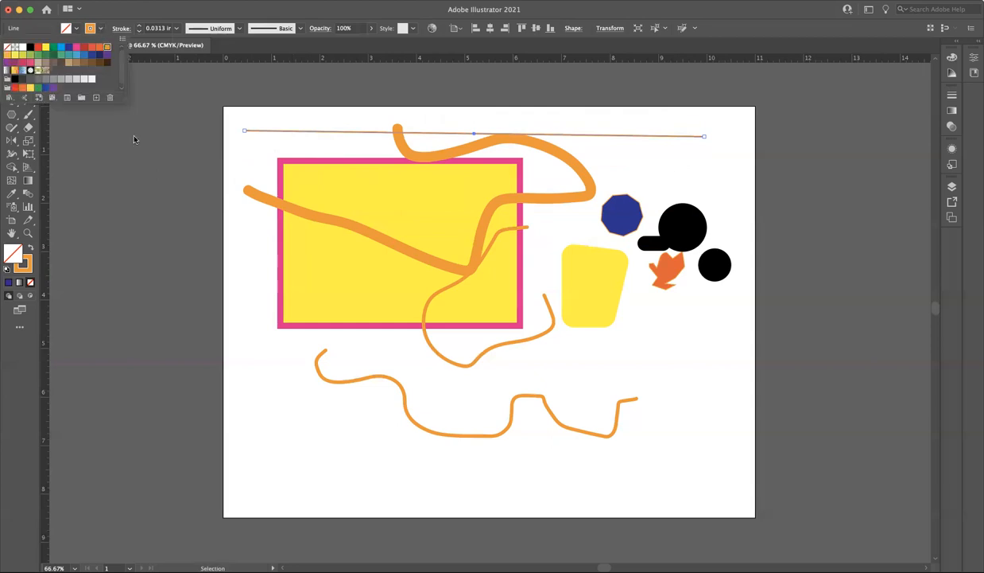
{"action": "left_click", "coordinate": [74, 56]}
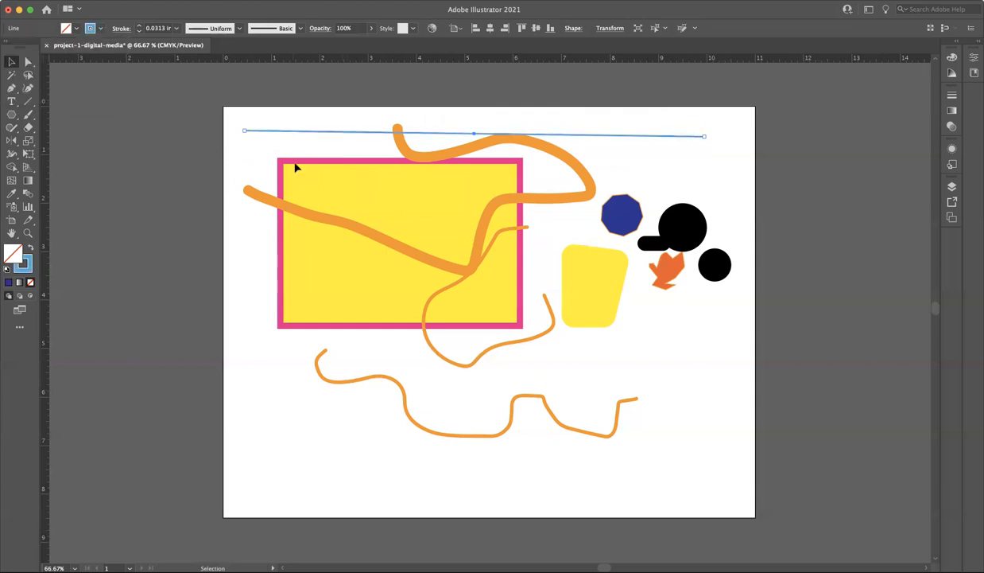
{"action": "left_click", "coordinate": [530, 240]}
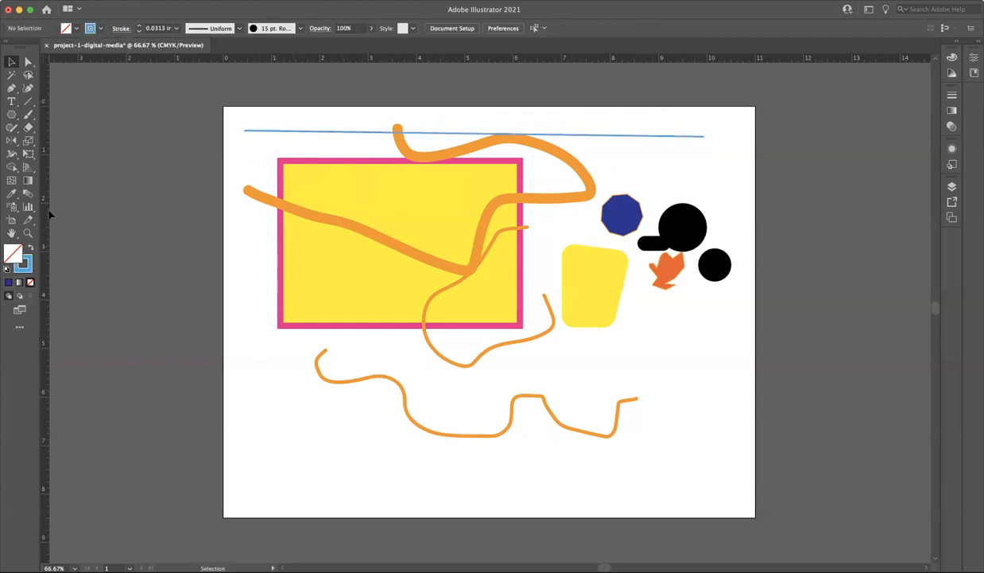
Paint overlapping light-blue Blob Brush strokes in the artboard's lower-left area and fill in the gap between them.
{"action": "left_click", "coordinate": [28, 115]}
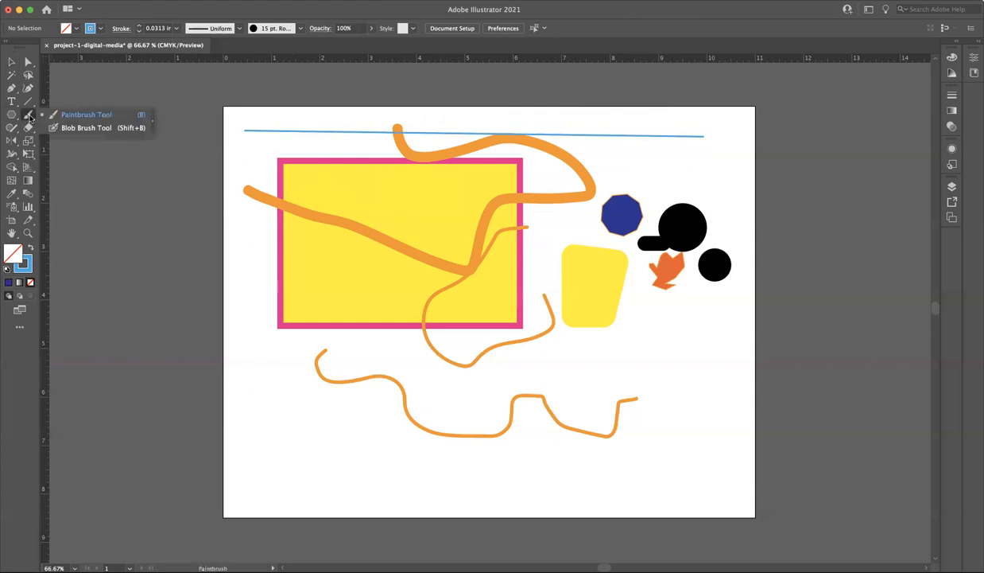
{"action": "left_click", "coordinate": [75, 128]}
{"action": "mouse_move", "coordinate": [268, 386]}
{"action": "left_mouse_down"}
{"action": "mouse_move", "coordinate": [330, 413]}
{"action": "mouse_move", "coordinate": [366, 447]}
{"action": "left_mouse_up"}
{"action": "mouse_move", "coordinate": [315, 408]}
{"action": "left_mouse_down"}
{"action": "mouse_move", "coordinate": [368, 425]}
{"action": "mouse_move", "coordinate": [390, 455]}
{"action": "mouse_move", "coordinate": [474, 483]}
{"action": "left_mouse_up"}
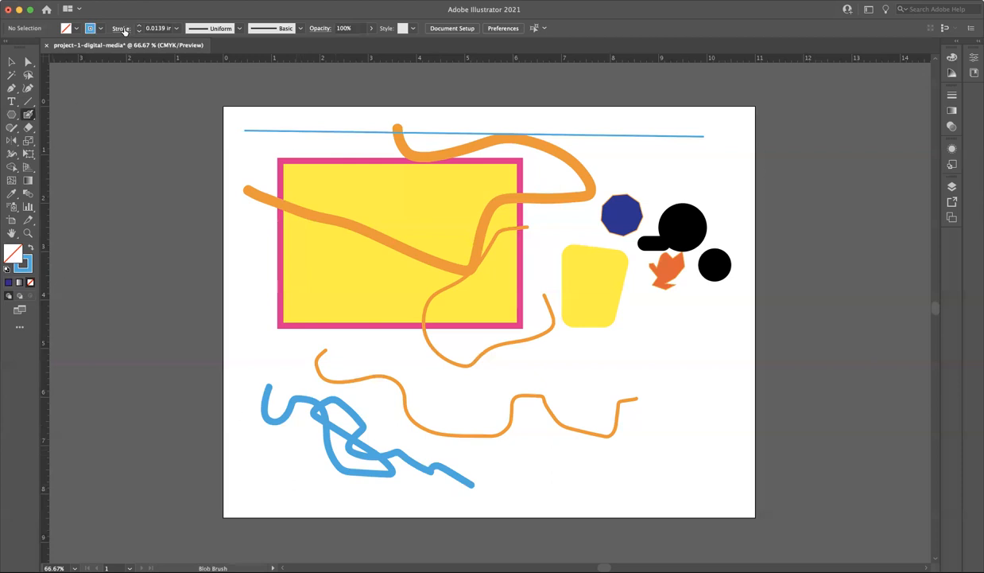
{"action": "mouse_move", "coordinate": [337, 428]}
{"action": "left_mouse_down"}
{"action": "mouse_move", "coordinate": [321, 413]}
{"action": "mouse_move", "coordinate": [346, 436]}
{"action": "mouse_move", "coordinate": [328, 433]}
{"action": "mouse_move", "coordinate": [352, 448]}
{"action": "mouse_move", "coordinate": [335, 433]}
{"action": "mouse_move", "coordinate": [342, 455]}
{"action": "mouse_move", "coordinate": [339, 445]}
{"action": "mouse_move", "coordinate": [350, 442]}
{"action": "mouse_move", "coordinate": [383, 455]}
{"action": "mouse_move", "coordinate": [362, 458]}
{"action": "left_mouse_up"}
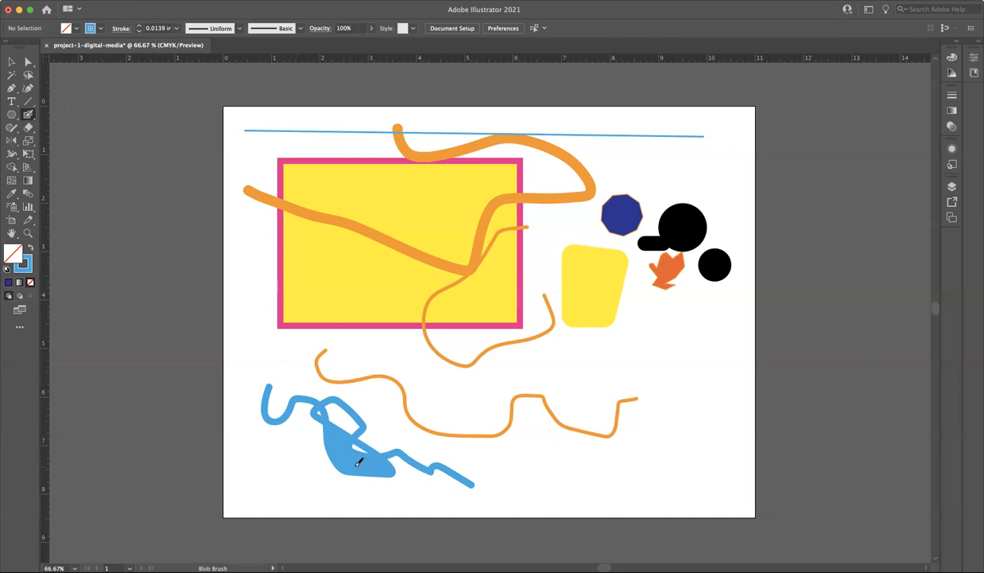
Reflect the light-blue blob shape freehand, then rotate it slightly so its tail points nearly horizontally.
{"action": "left_click", "coordinate": [11, 61]}
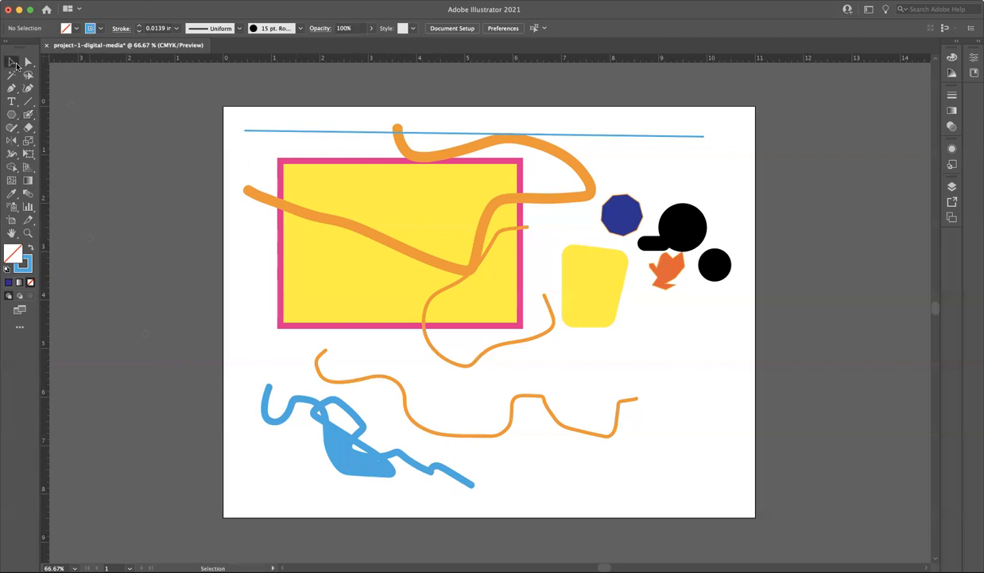
{"action": "left_click", "coordinate": [341, 440]}
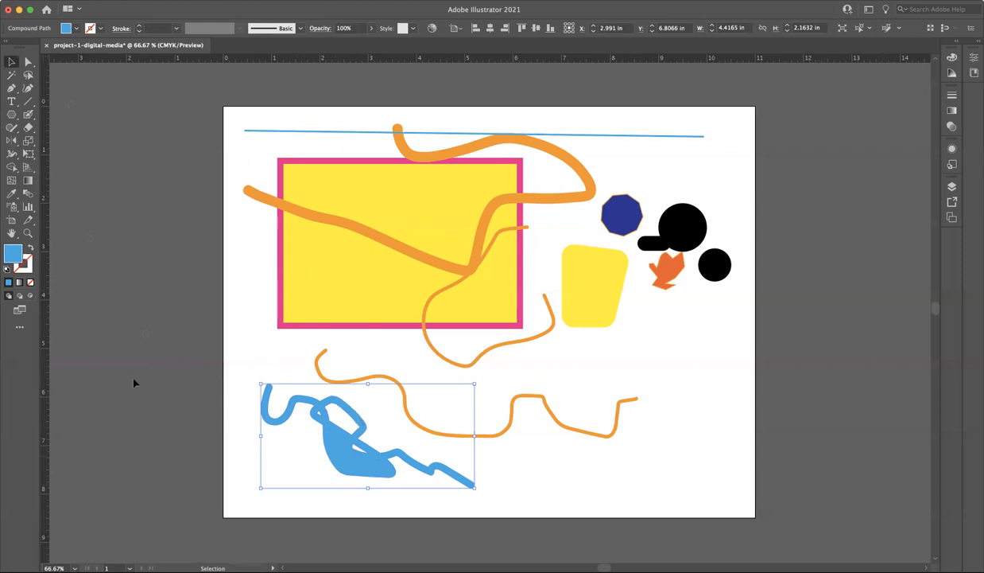
{"action": "left_click", "coordinate": [12, 141]}
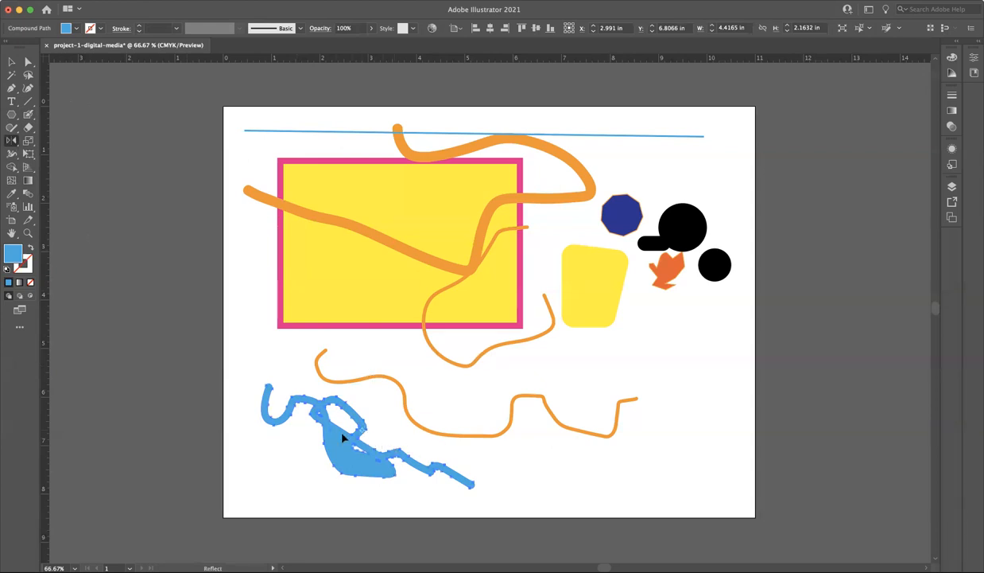
{"action": "left_click_drag", "start_coordinate": [342, 434], "coordinate": [325, 385]}
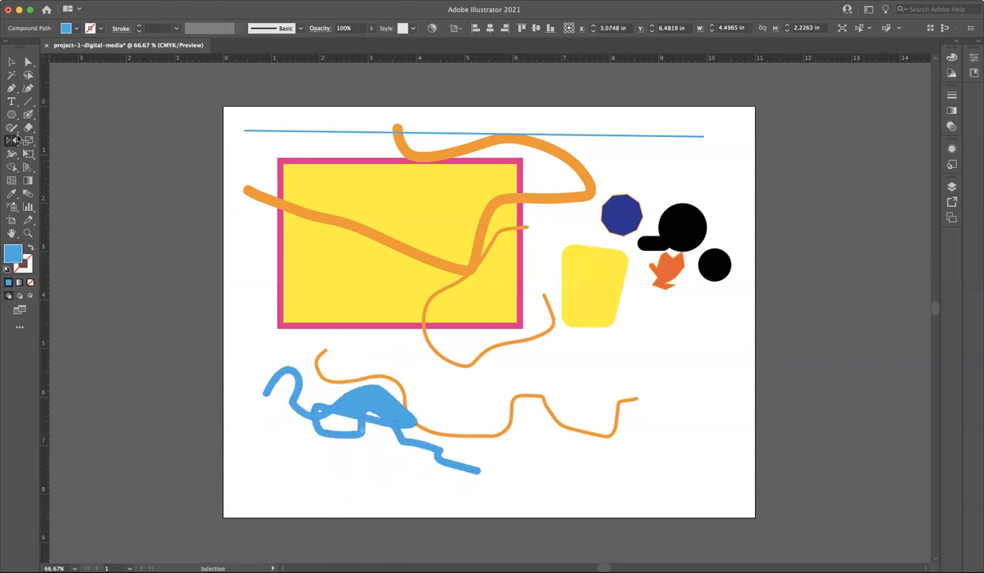
{"action": "left_click_drag", "start_coordinate": [11, 141], "coordinate": [47, 138]}
{"action": "mouse_move", "coordinate": [268, 396]}
{"action": "left_mouse_down"}
{"action": "mouse_move", "coordinate": [321, 449]}
{"action": "mouse_move", "coordinate": [435, 421]}
{"action": "mouse_move", "coordinate": [299, 456]}
{"action": "mouse_move", "coordinate": [229, 390]}
{"action": "mouse_move", "coordinate": [271, 437]}
{"action": "left_mouse_up"}
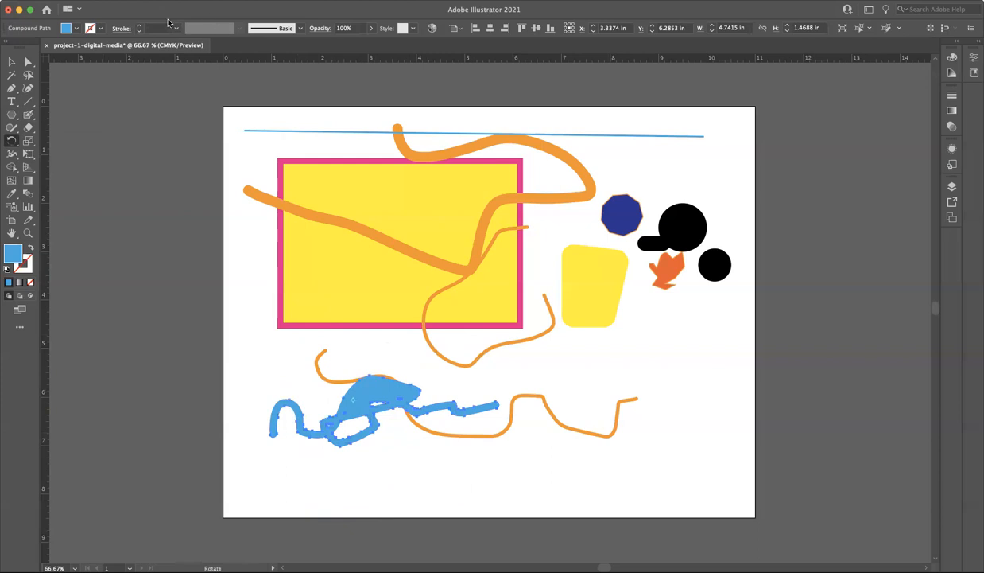
Reflect the light-blue blob shape across an axis at a 45° angle.
{"action": "left_click", "coordinate": [137, 0]}
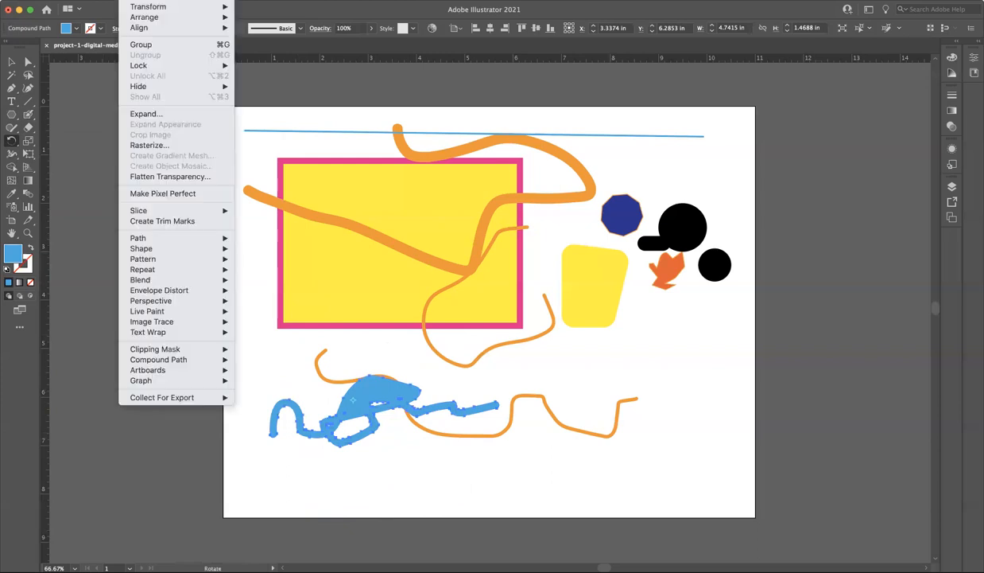
{"action": "mouse_move", "coordinate": [148, 6]}
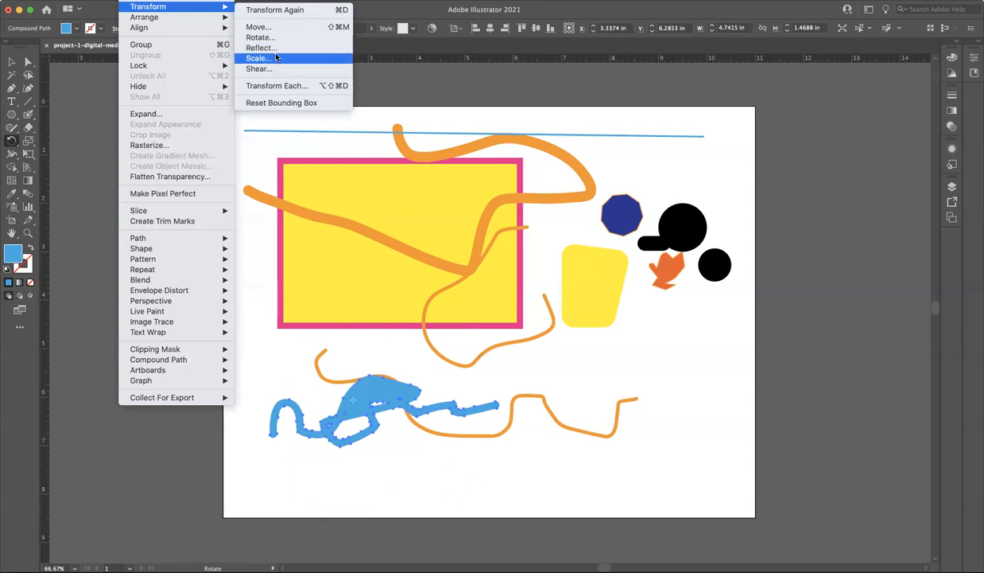
{"action": "left_click", "coordinate": [262, 48]}
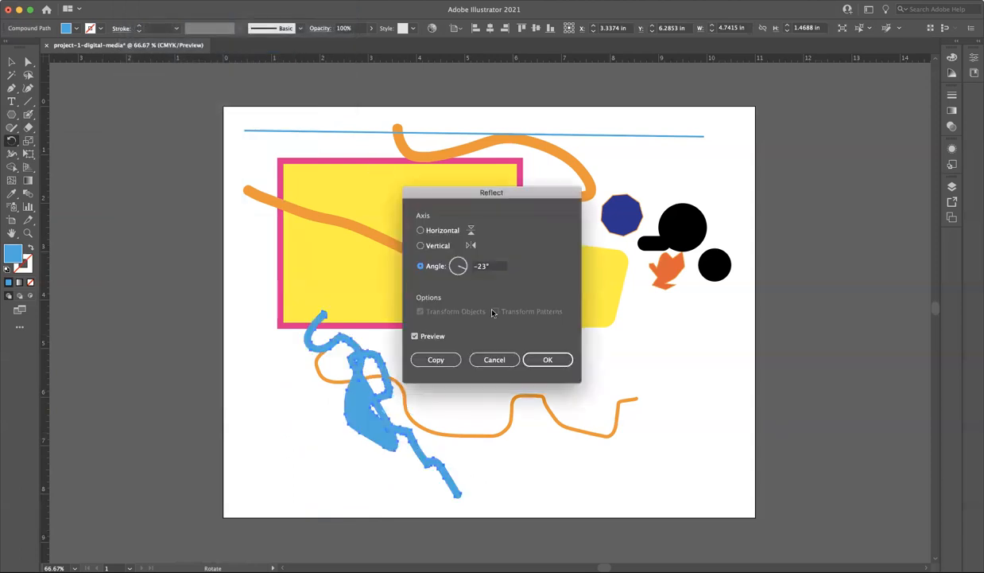
{"action": "left_click", "coordinate": [460, 268]}
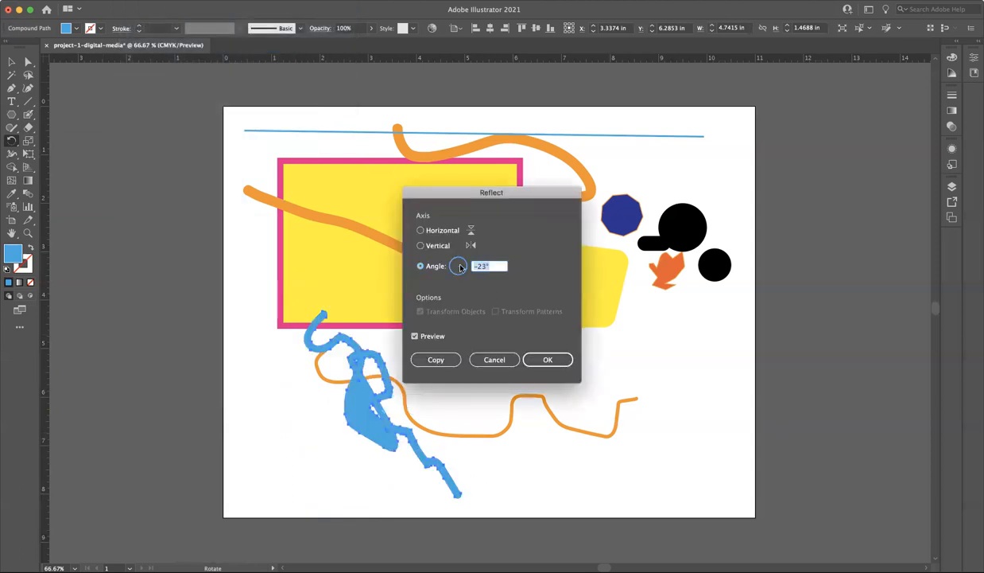
{"action": "type", "text": "90"}
{"action": "key", "text": "BackSpace"}
{"action": "key", "text": "BackSpace"}
{"action": "type", "text": "45"}
{"action": "key", "text": "Return"}
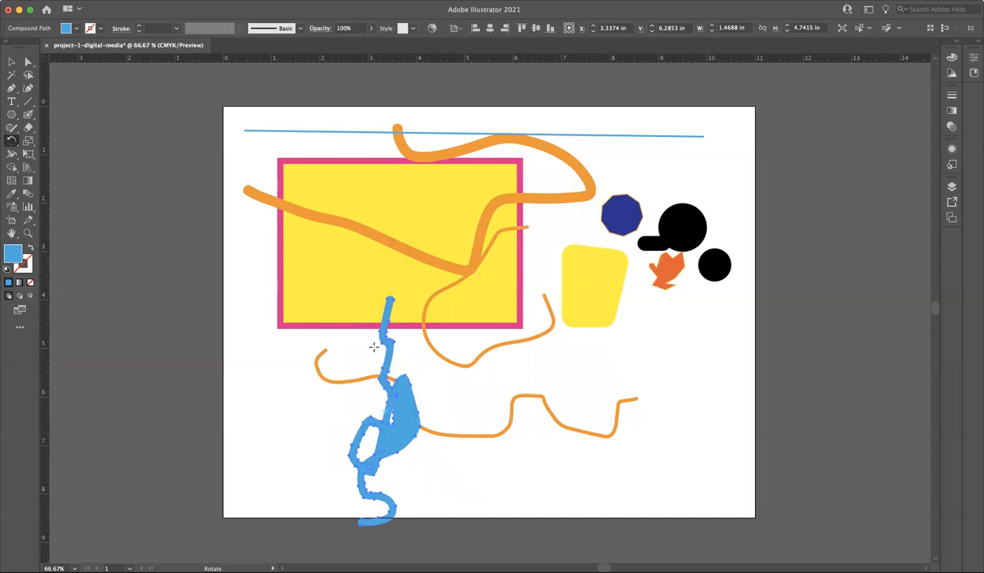
{"action": "left_click", "coordinate": [11, 63]}
{"action": "left_click", "coordinate": [133, 1]}
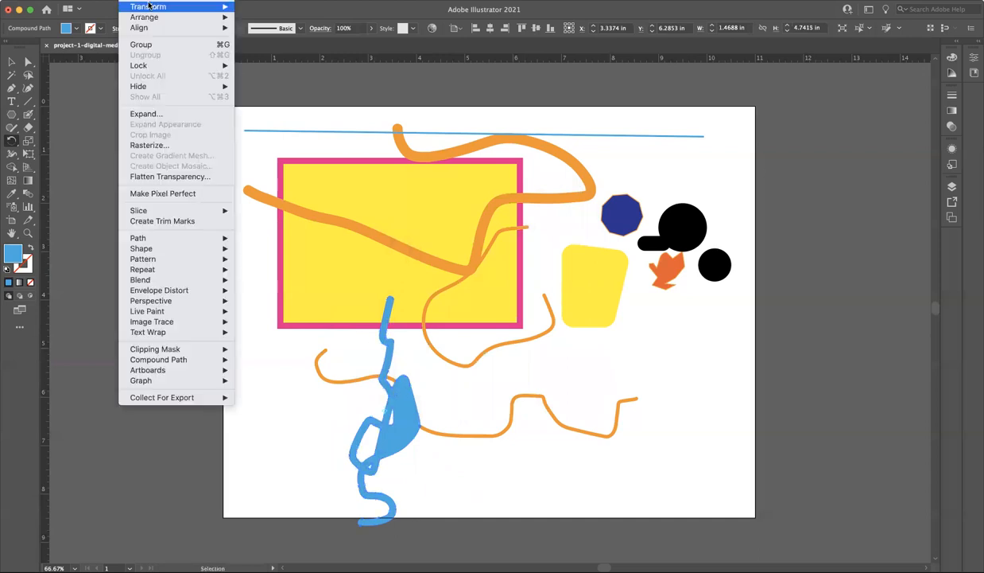
{"action": "mouse_move", "coordinate": [148, 6]}
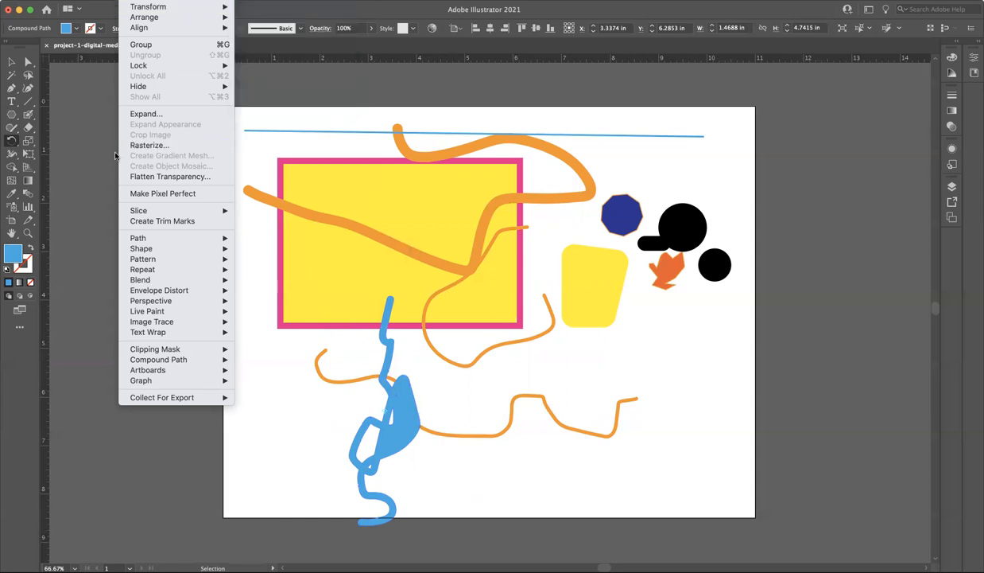
{"action": "left_click", "coordinate": [60, 201]}
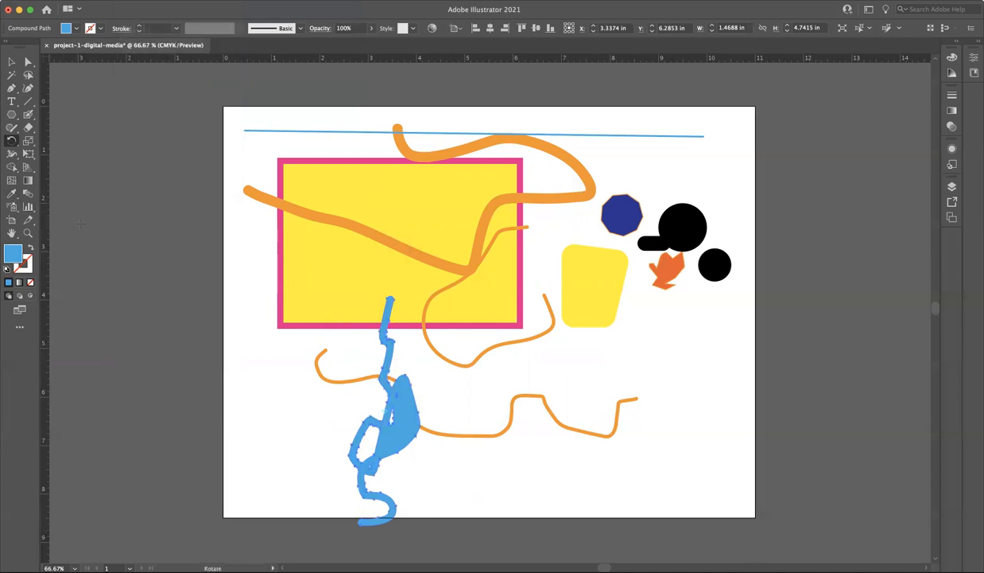
{"action": "left_click", "coordinate": [12, 192]}
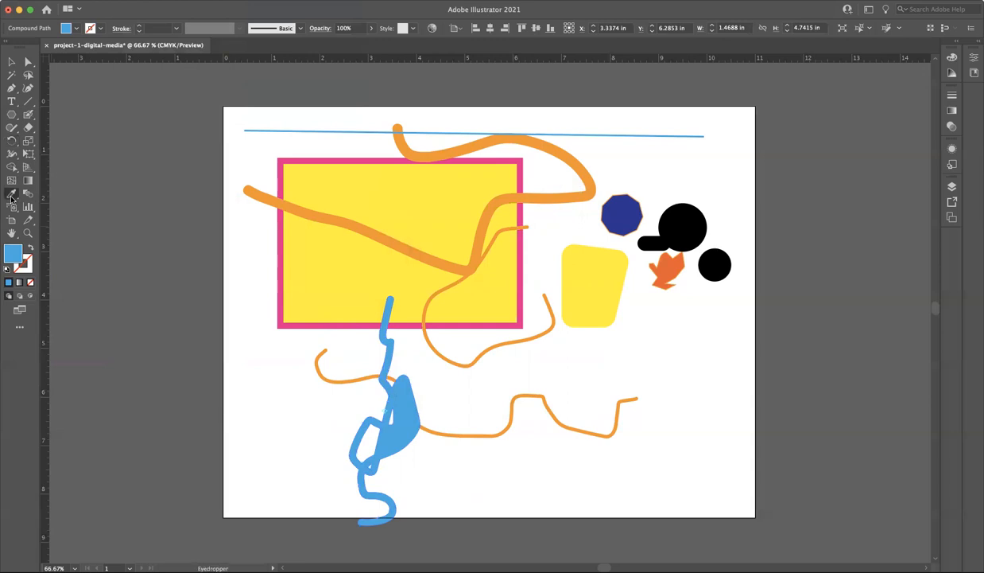
Deselect the blob shape, draw a large light-blue polygon beside the artboard, and move it to the artboard's lower-right area.
{"action": "key", "text": "v"}
{"action": "left_click", "coordinate": [187, 201]}
{"action": "left_click", "coordinate": [11, 115]}
{"action": "left_click_drag", "start_coordinate": [124, 196], "coordinate": [221, 203]}
{"action": "left_click", "coordinate": [18, 68]}
{"action": "left_click_drag", "start_coordinate": [140, 162], "coordinate": [642, 374]}
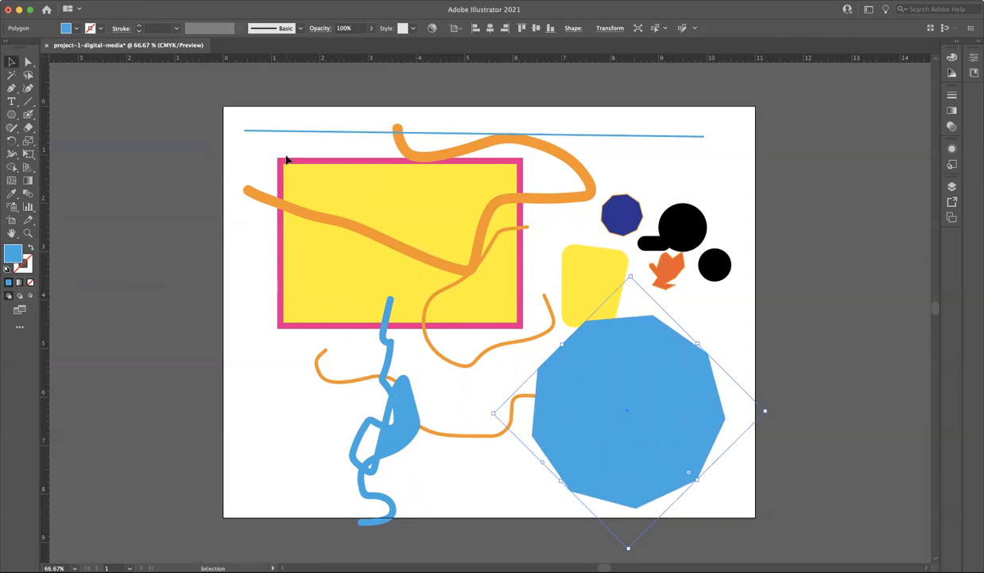
Set the large polygon's fill to None and deselect it, then reselect the invisible shape and delete it.
{"action": "left_click", "coordinate": [76, 29]}
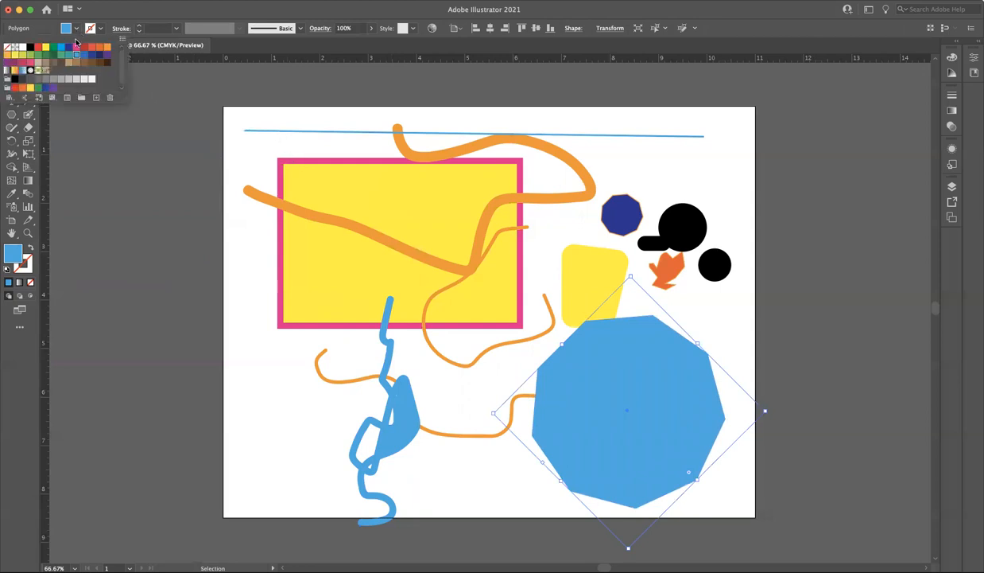
{"action": "left_click", "coordinate": [7, 47]}
{"action": "left_click", "coordinate": [177, 151]}
{"action": "left_click", "coordinate": [193, 206]}
{"action": "left_click_drag", "start_coordinate": [753, 363], "coordinate": [669, 375]}
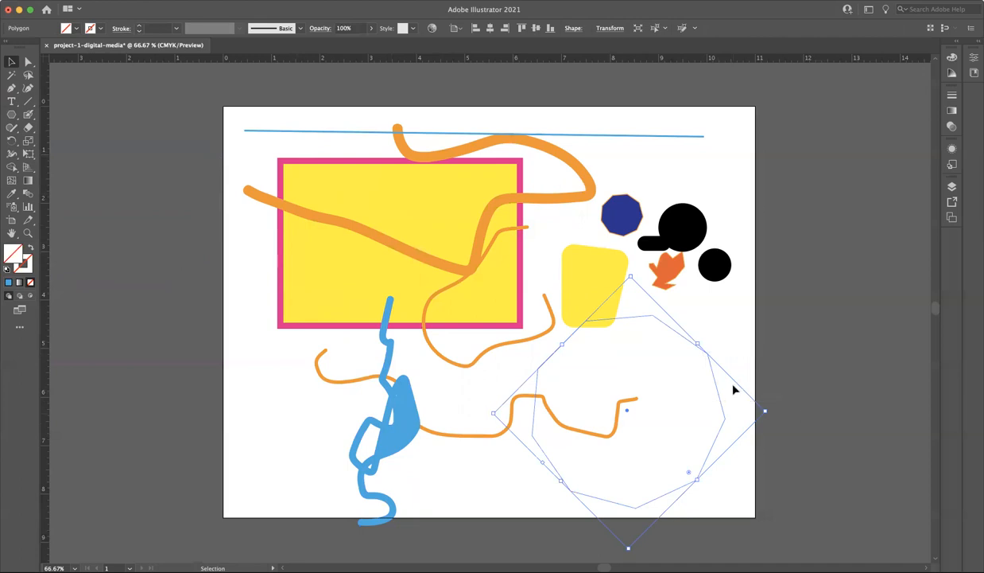
{"action": "key", "text": "Delete"}
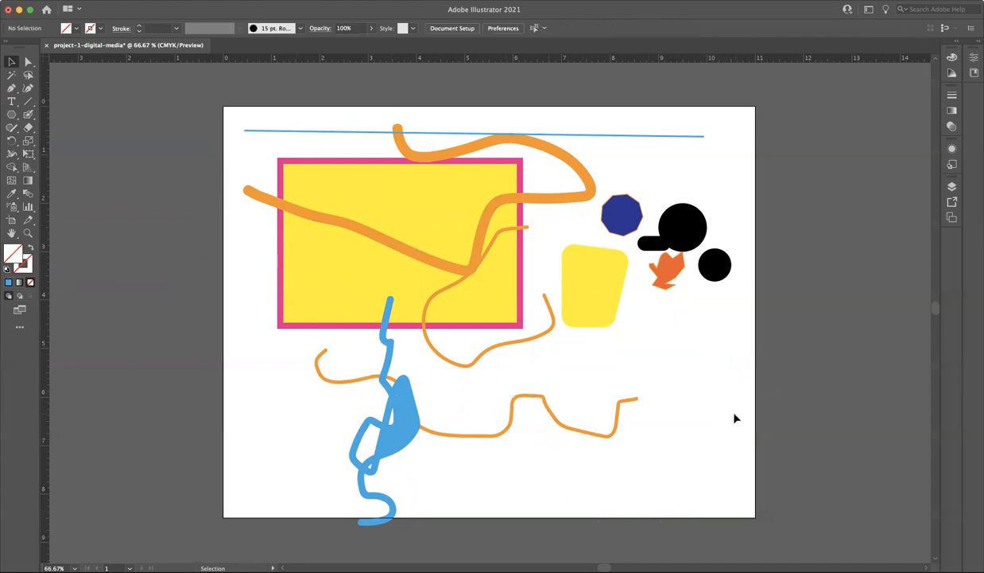
Restore the deleted large polygon and copy the yellow rectangle's fill and pink stroke onto it with the Eyedropper tool.
{"action": "key", "text": "cmd+z"}
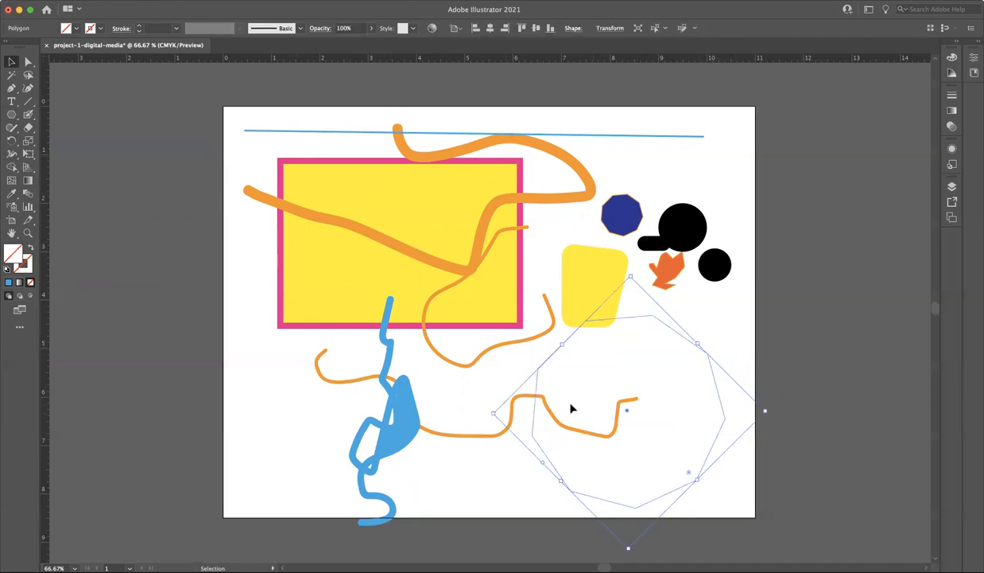
{"action": "left_click", "coordinate": [13, 196]}
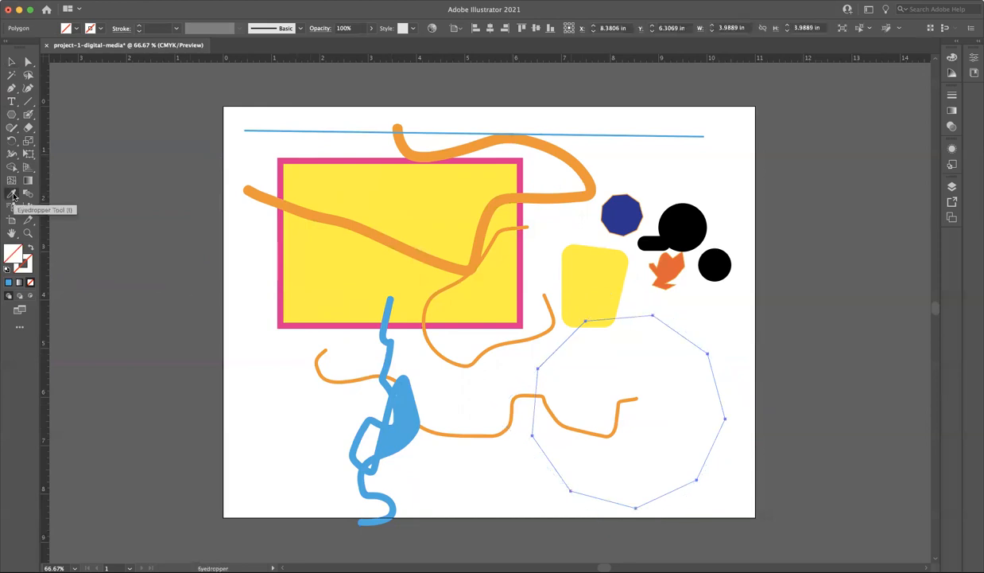
{"action": "left_click", "coordinate": [436, 213]}
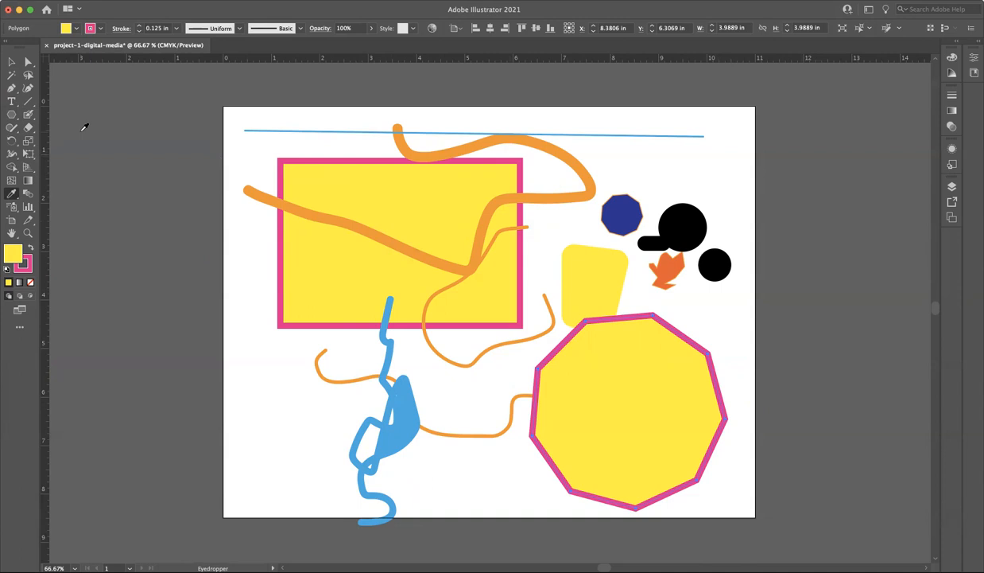
{"action": "key", "text": "v"}
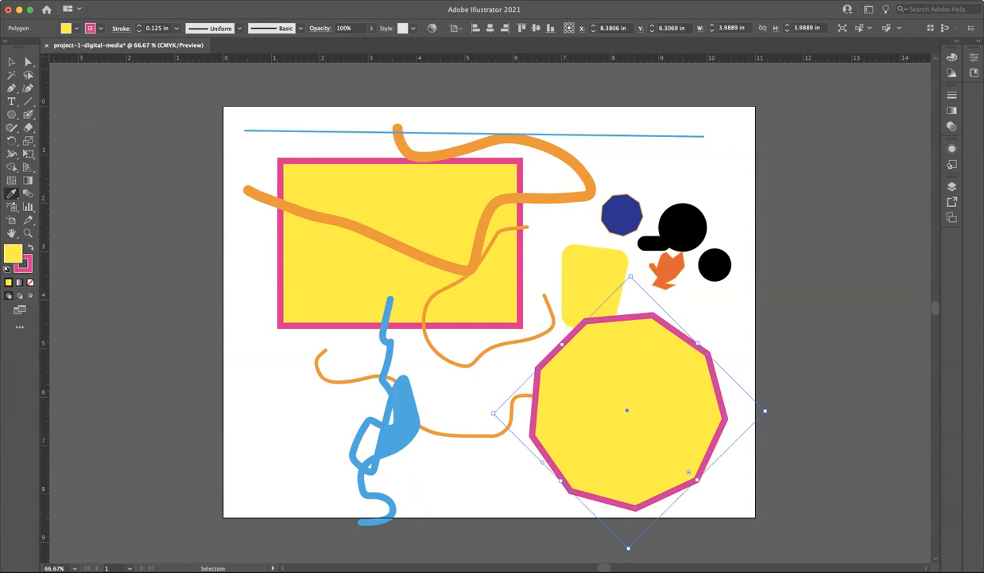
{"action": "left_click", "coordinate": [70, 8]}
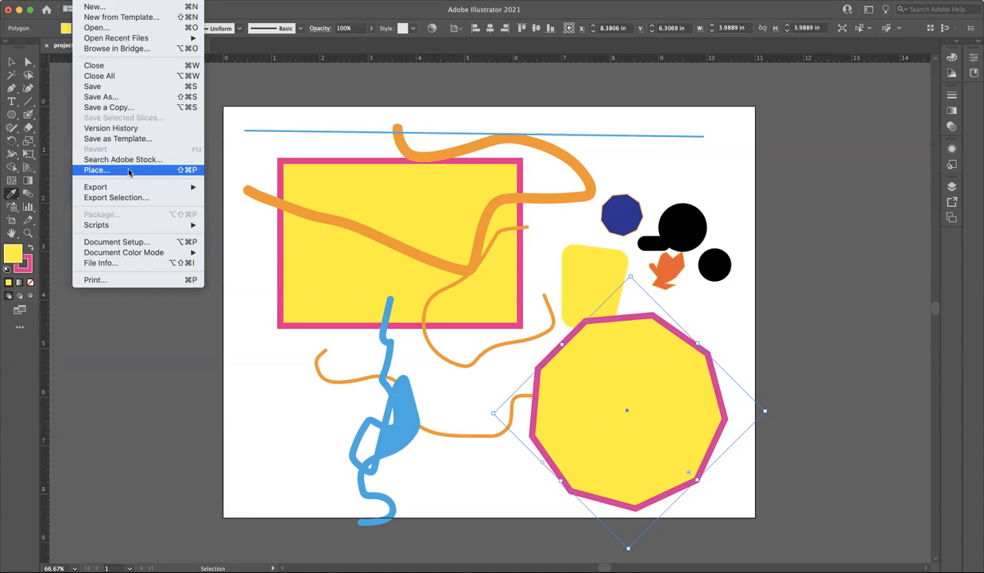
{"action": "left_click", "coordinate": [398, 137]}
{"action": "scroll", "coordinate": [357, 136], "scroll_direction": "left", "scroll_amount": 5}
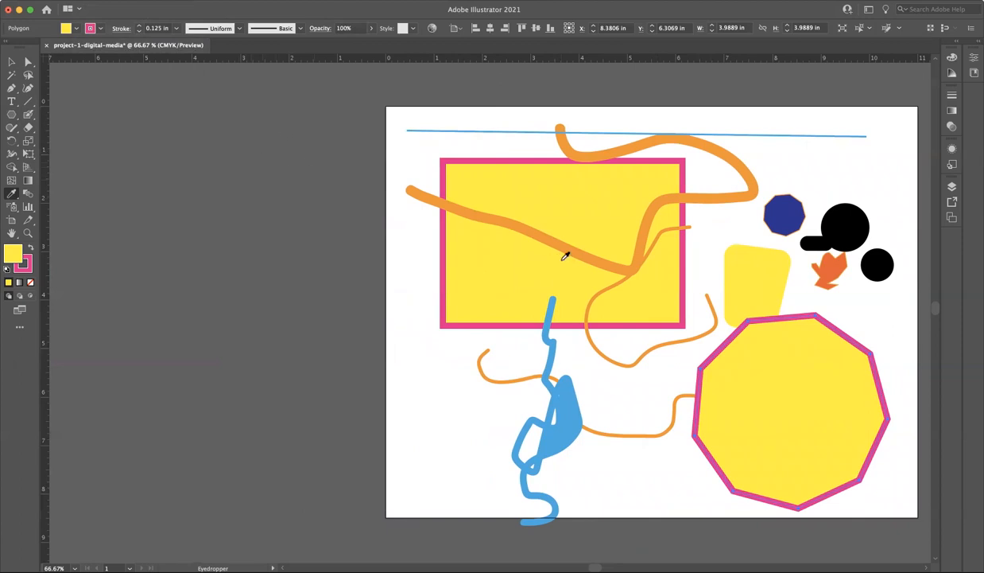
{"action": "scroll", "coordinate": [598, 326], "scroll_direction": "right", "scroll_amount": 5}
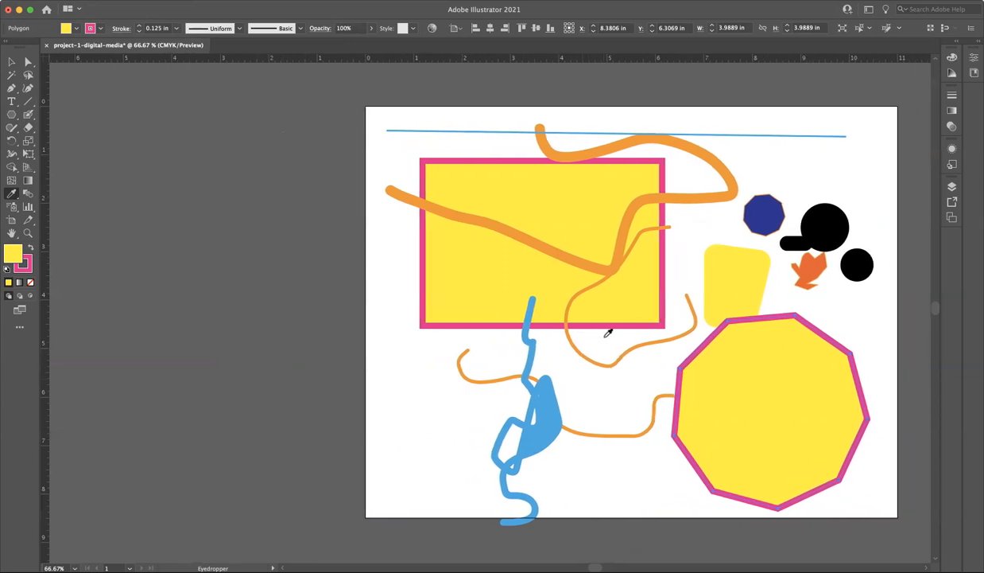
{"action": "scroll", "coordinate": [611, 333], "scroll_direction": "right", "scroll_amount": 2}
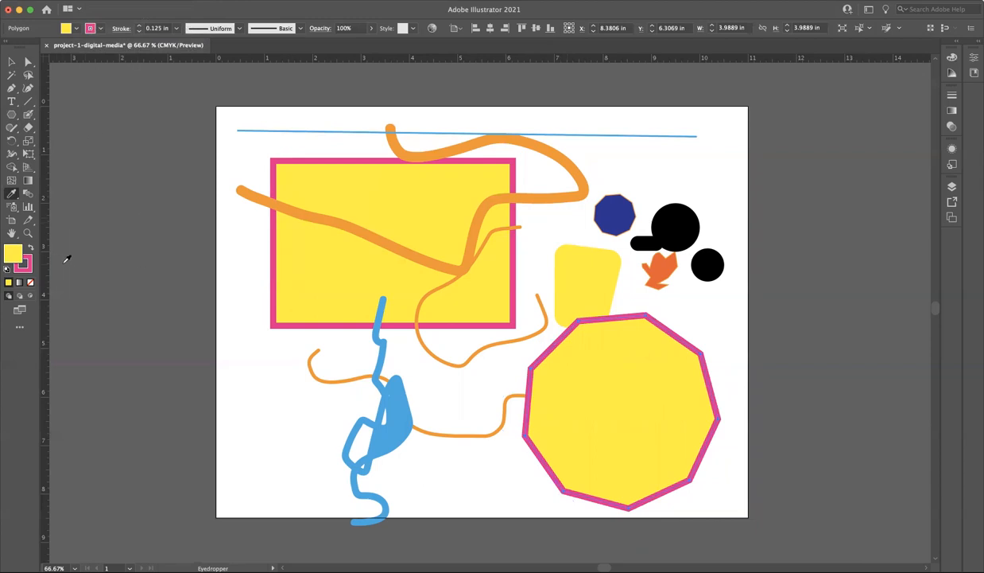
{"action": "key", "text": "v"}
Add a new layer above Layer 1 and name it typography.
{"action": "left_click", "coordinate": [951, 186]}
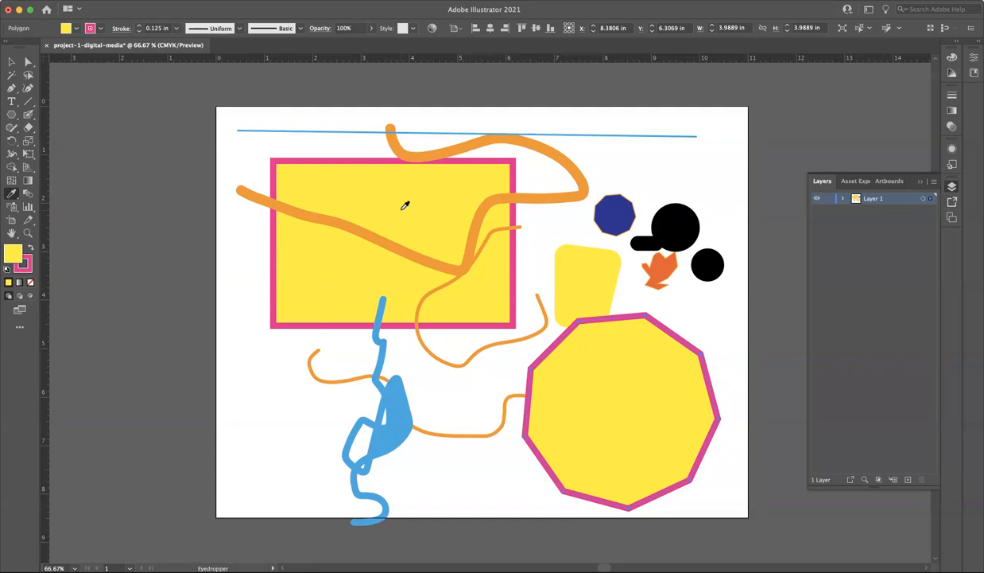
{"action": "left_click", "coordinate": [908, 479]}
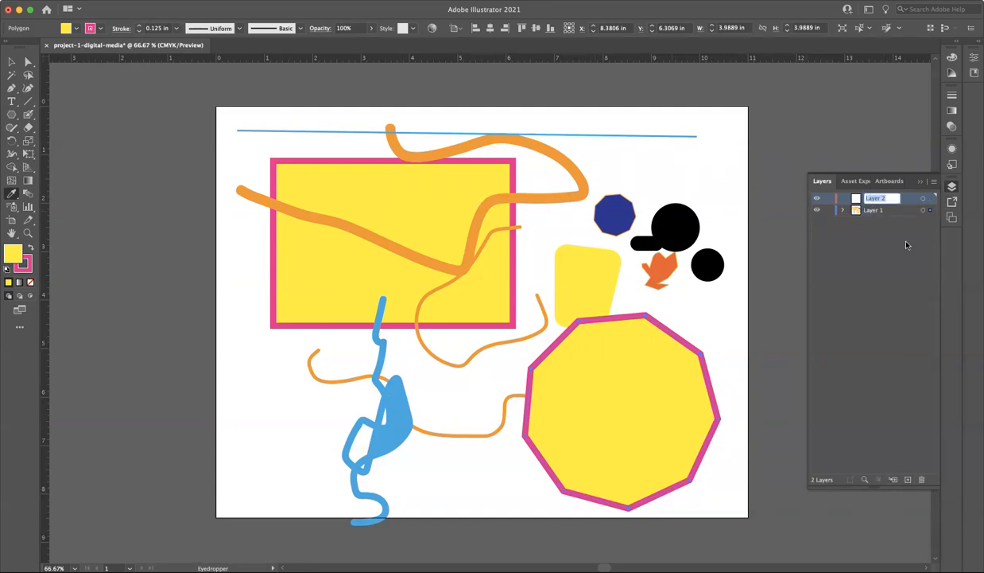
{"action": "type", "text": "tlyp"}
{"action": "key", "text": "BackSpace"}
{"action": "key", "text": "BackSpace"}
{"action": "key", "text": "BackSpace"}
{"action": "key", "text": "BackSpace"}
{"action": "type", "text": "typ"}
{"action": "key", "text": "BackSpace"}
{"action": "key", "text": "BackSpace"}
{"action": "key", "text": "BackSpace"}
{"action": "type", "text": "typography"}
{"action": "key", "text": "Return"}
Rename Layer 1 as content.
{"action": "type", "text": "content"}
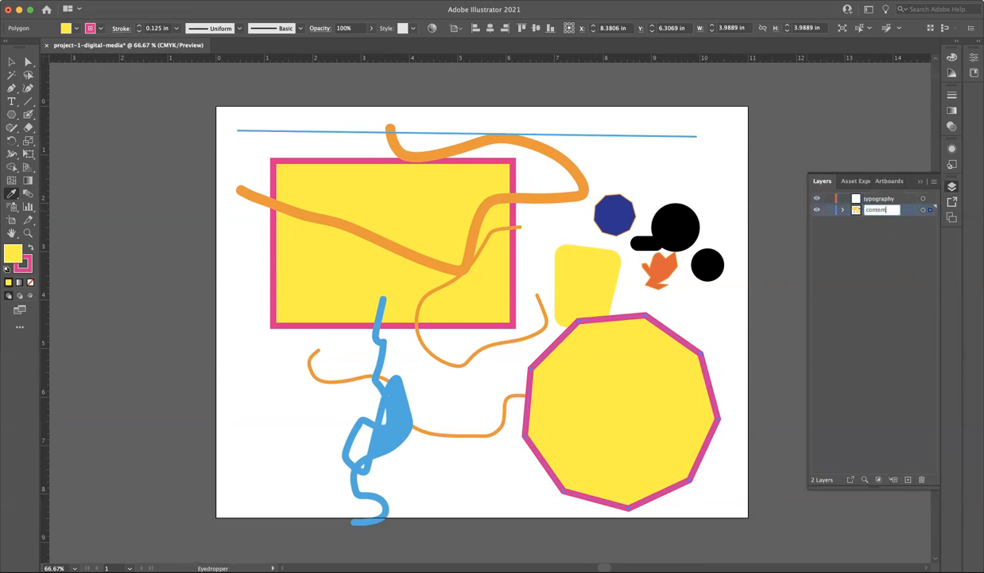
{"action": "key", "text": "Return"}
{"action": "left_click_drag", "start_coordinate": [875, 210], "coordinate": [881, 195]}
Move the yellow rectangle from the content layer to the typography layer and deselect it.
{"action": "left_click", "coordinate": [12, 61]}
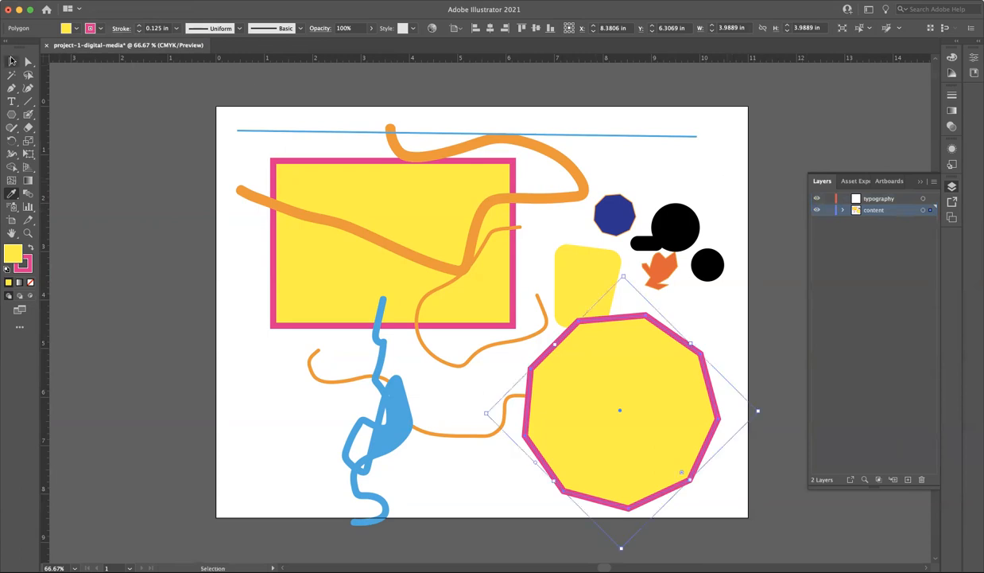
{"action": "left_click", "coordinate": [454, 214]}
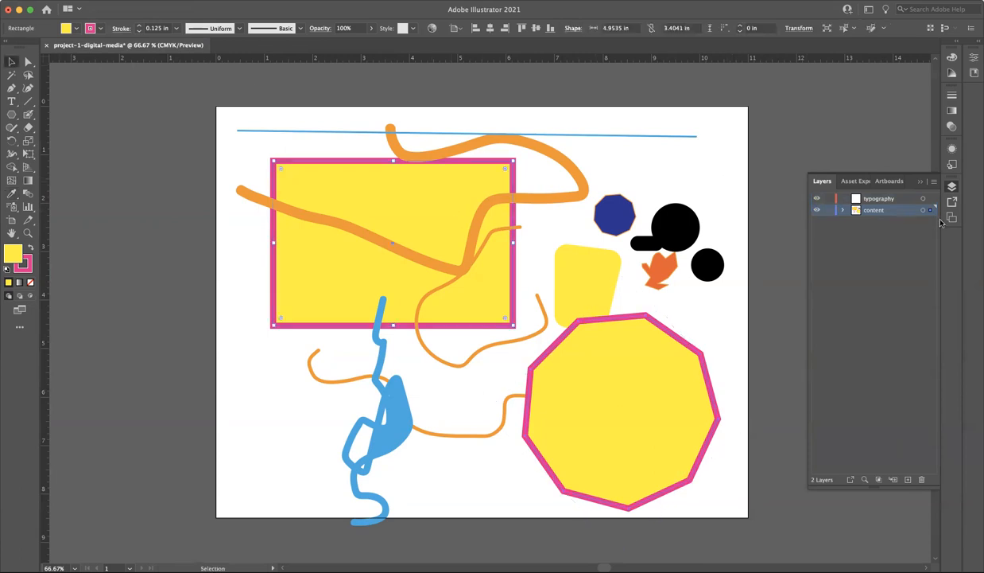
{"action": "left_click_drag", "start_coordinate": [931, 212], "coordinate": [932, 198]}
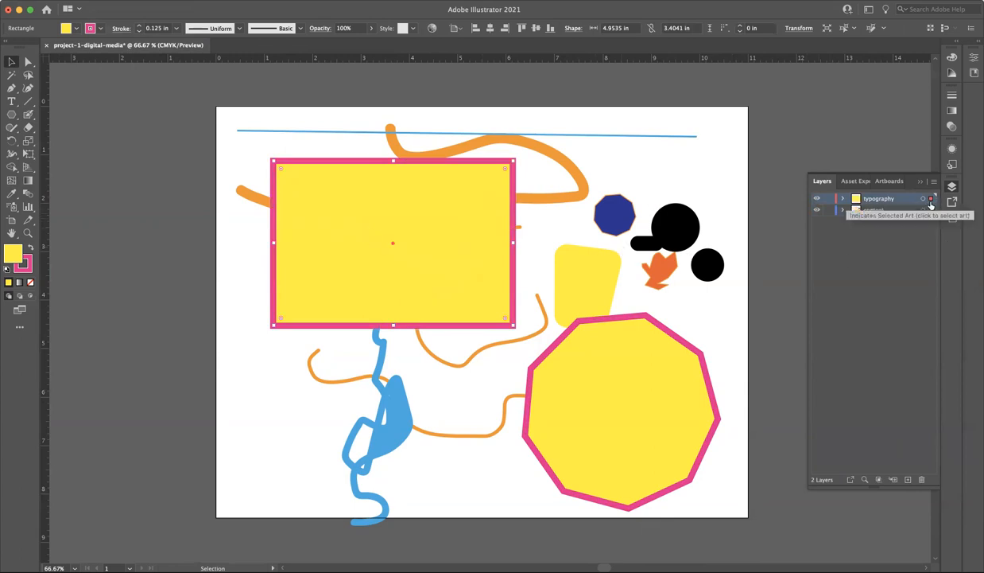
{"action": "left_click", "coordinate": [804, 239]}
Hide the content layer, leaving the typography layer's rectangle on show and deselected.
{"action": "left_click", "coordinate": [817, 209]}
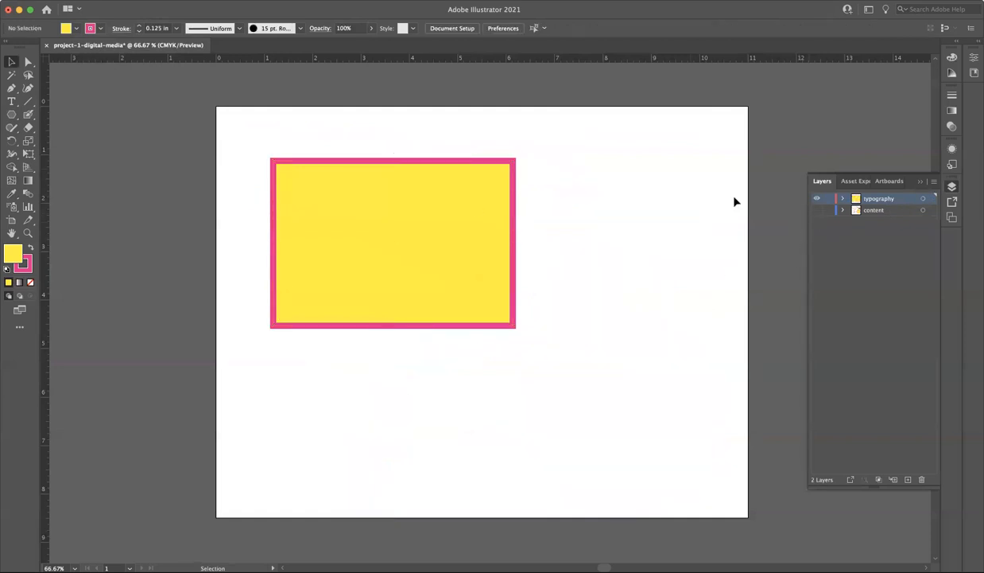
{"action": "left_click", "coordinate": [484, 222]}
{"action": "left_click", "coordinate": [699, 281]}
Add an empty layer above the typography layer and delete it again.
{"action": "left_click", "coordinate": [908, 480]}
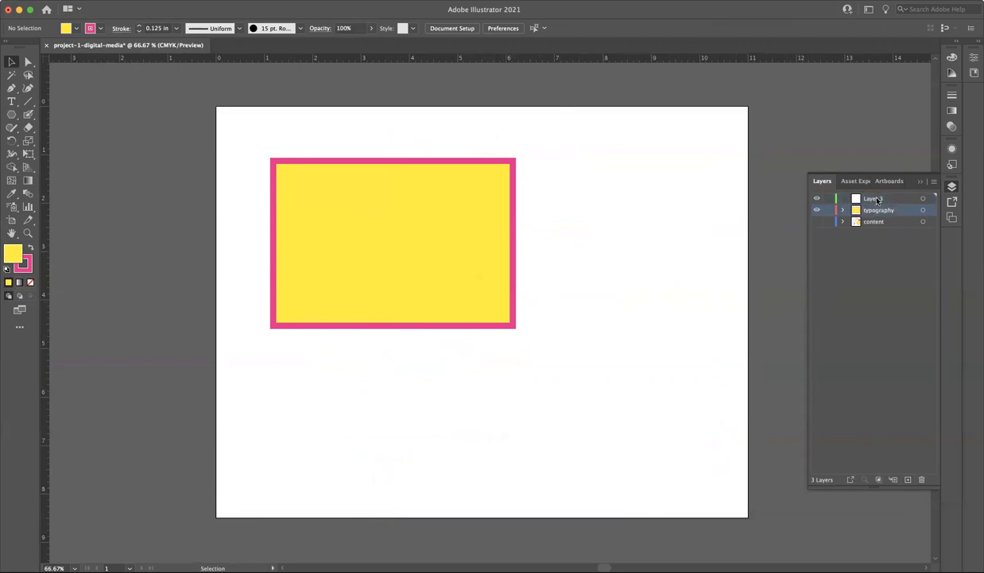
{"action": "left_click", "coordinate": [922, 480]}
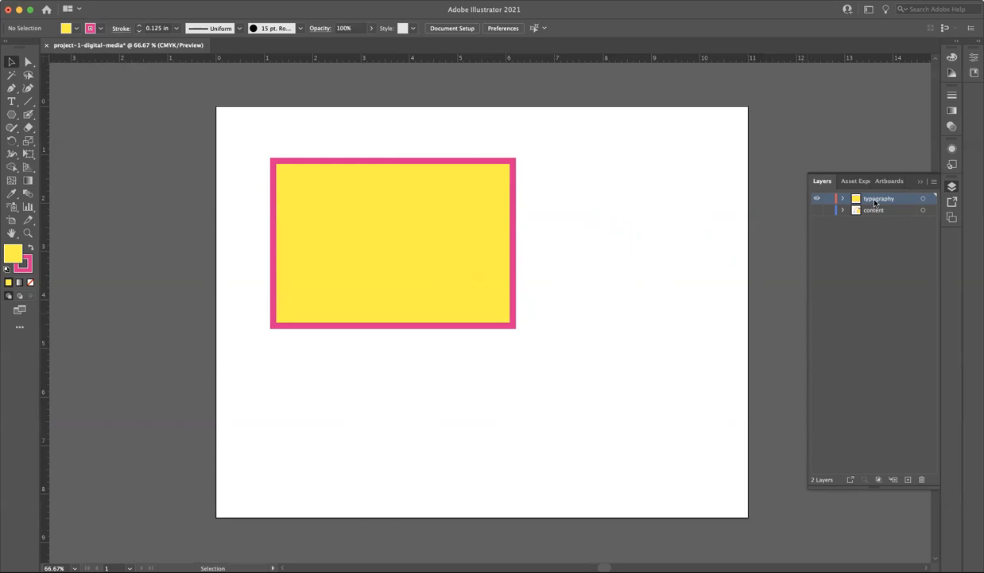
Duplicate the typography layer and hide the copy.
{"action": "left_click_drag", "start_coordinate": [877, 201], "coordinate": [908, 480]}
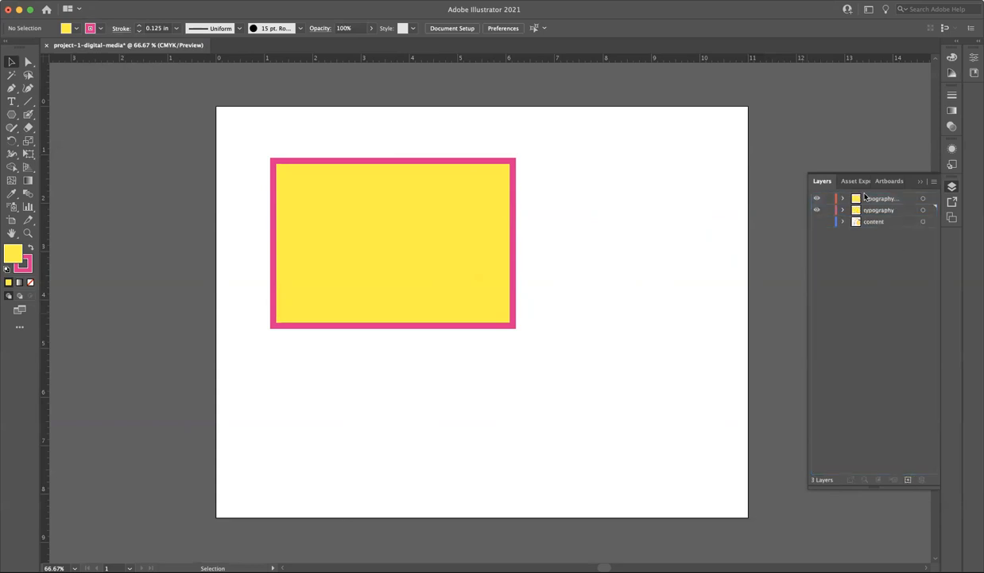
{"action": "left_click", "coordinate": [816, 198]}
Lock the typography layer, try the Gradient tool on its rectangle, and return to the Selection tool.
{"action": "left_click", "coordinate": [829, 211]}
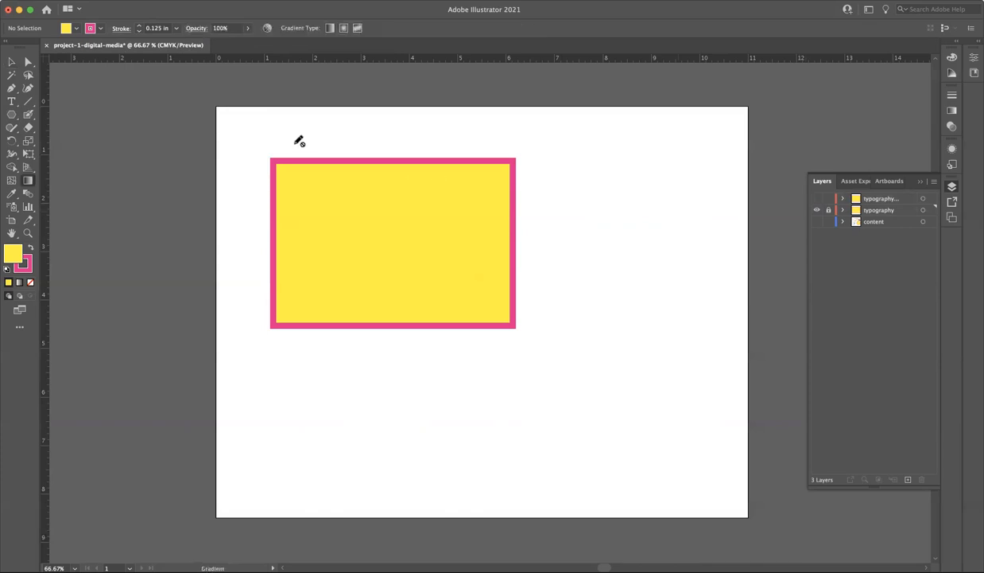
{"action": "key", "text": "g"}
{"action": "left_click", "coordinate": [11, 61]}
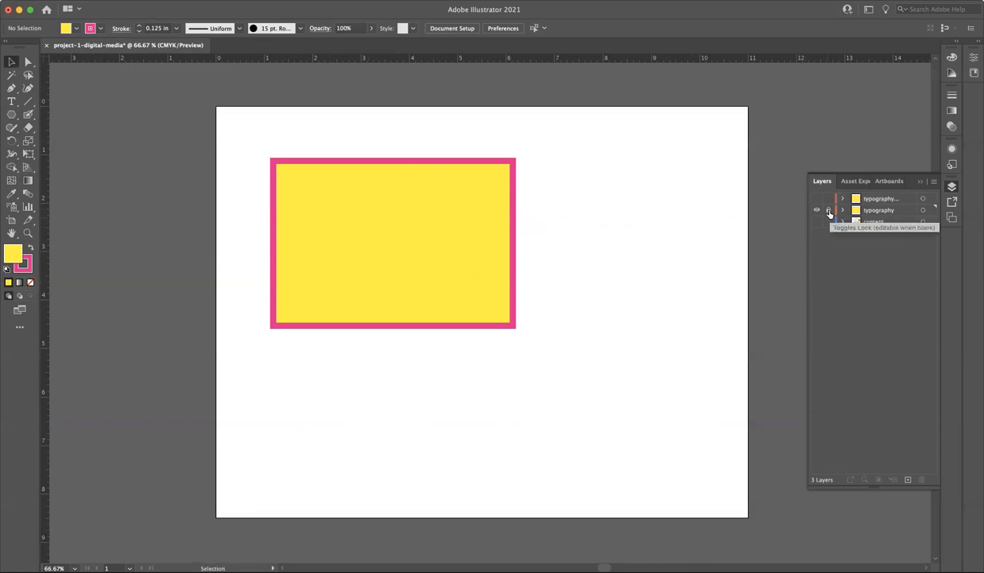
Select the yellow rectangle and replace its fill with a white-to-black linear gradient.
{"action": "left_click", "coordinate": [420, 218]}
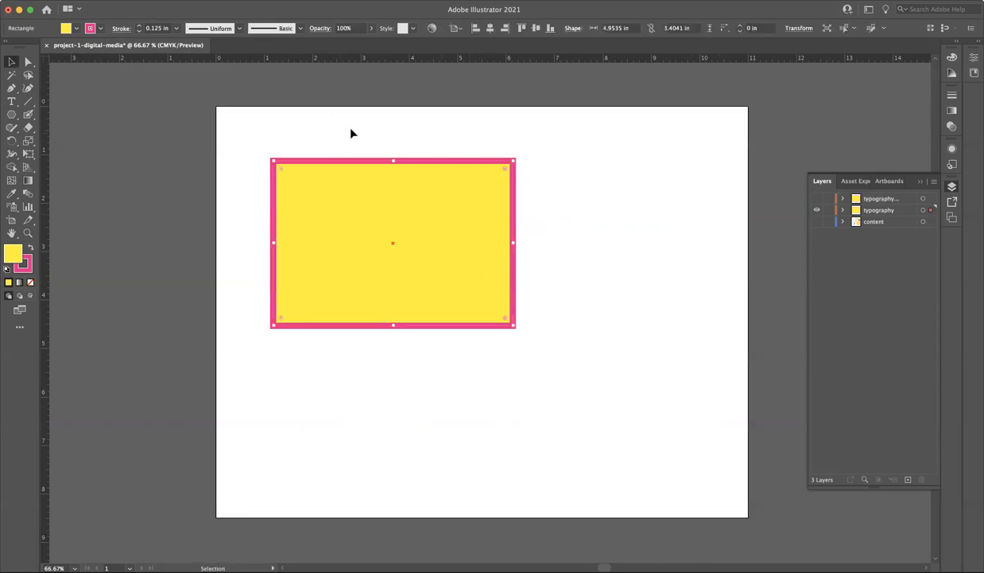
{"action": "key", "text": "g"}
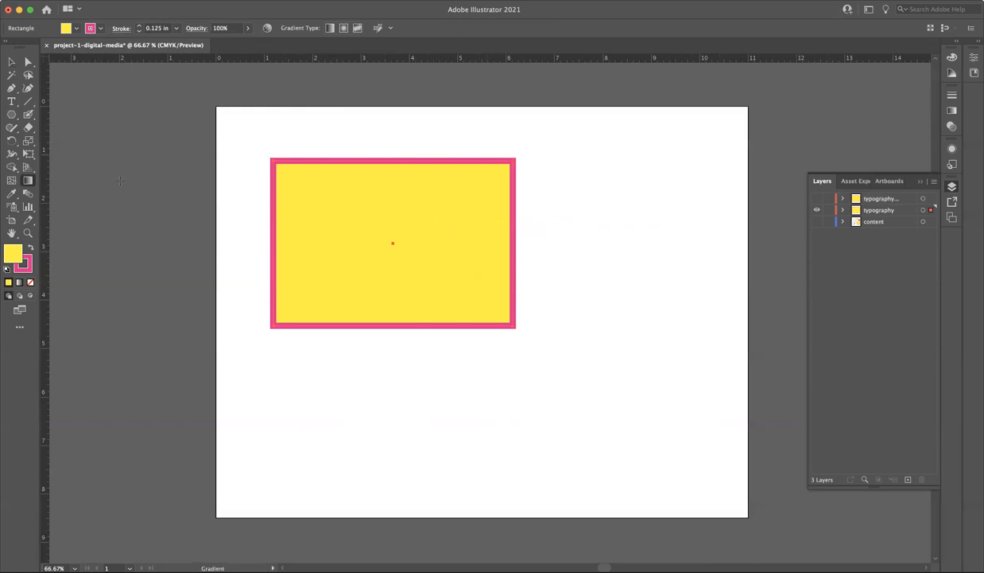
{"action": "key", "text": "v"}
{"action": "left_click", "coordinate": [291, 1]}
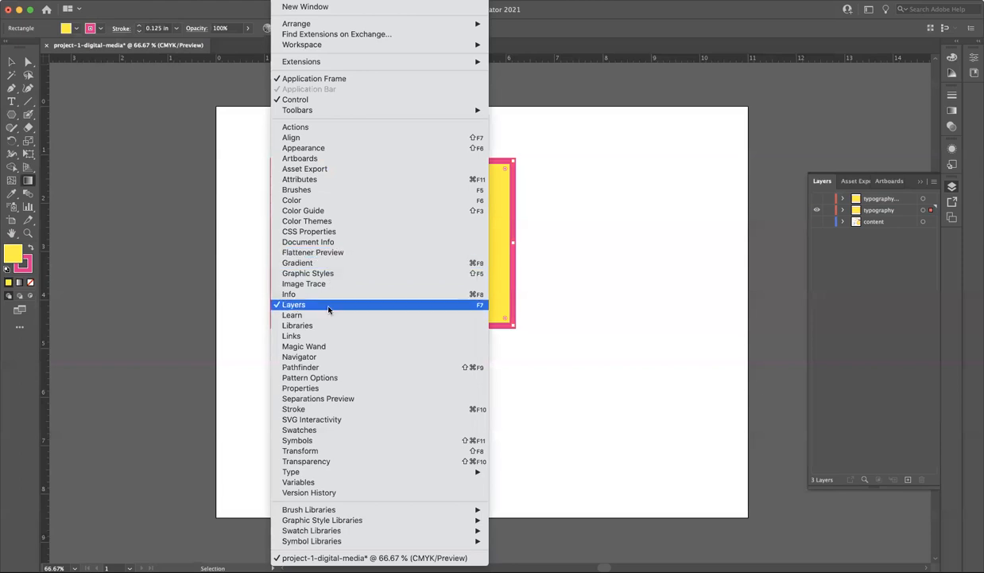
{"action": "left_click", "coordinate": [312, 263]}
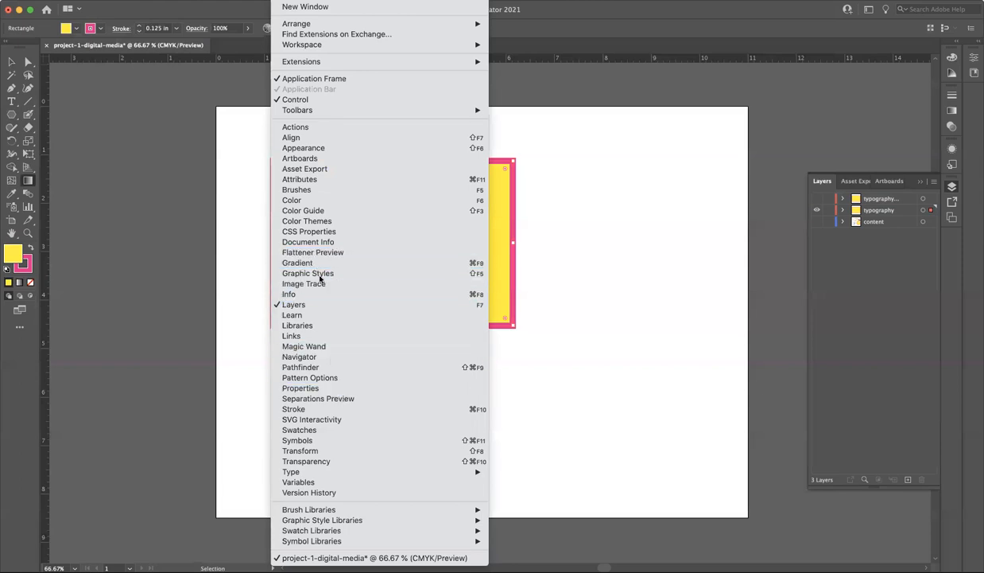
{"action": "left_click_drag", "start_coordinate": [853, 97], "coordinate": [586, 180]}
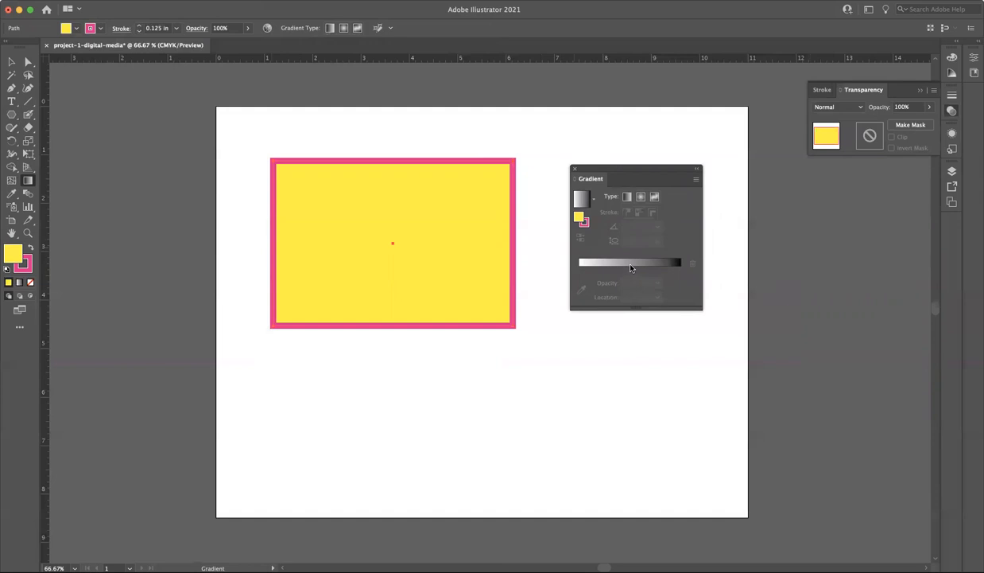
{"action": "left_click", "coordinate": [631, 268]}
Move the gradient's white stop to about 41.1% and shift the gradient midpoint closer to it.
{"action": "left_click", "coordinate": [272, 243]}
{"action": "mouse_move", "coordinate": [275, 246]}
{"action": "left_mouse_down"}
{"action": "mouse_move", "coordinate": [358, 253]}
{"action": "mouse_move", "coordinate": [373, 245]}
{"action": "left_mouse_up"}
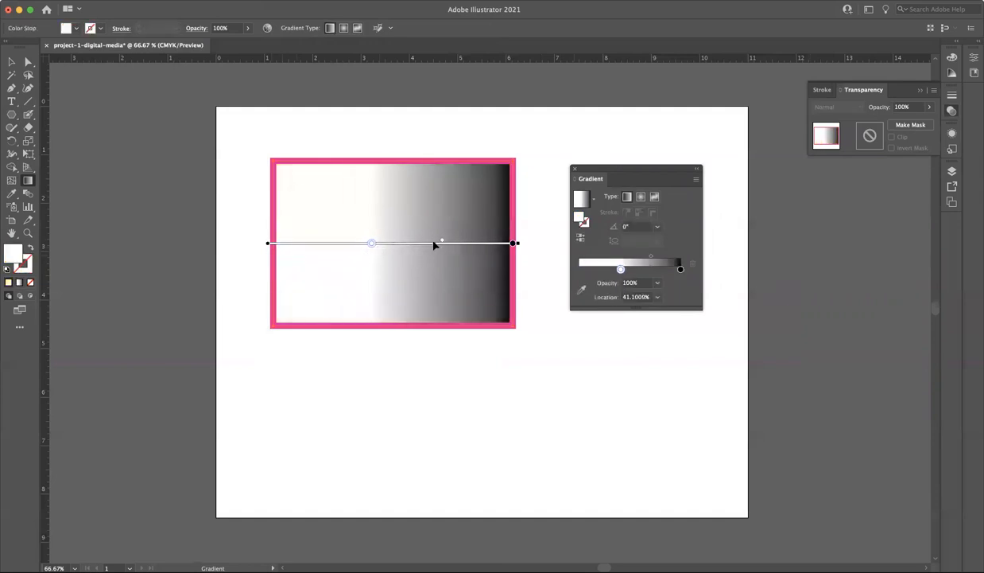
{"action": "left_click_drag", "start_coordinate": [442, 241], "coordinate": [422, 246]}
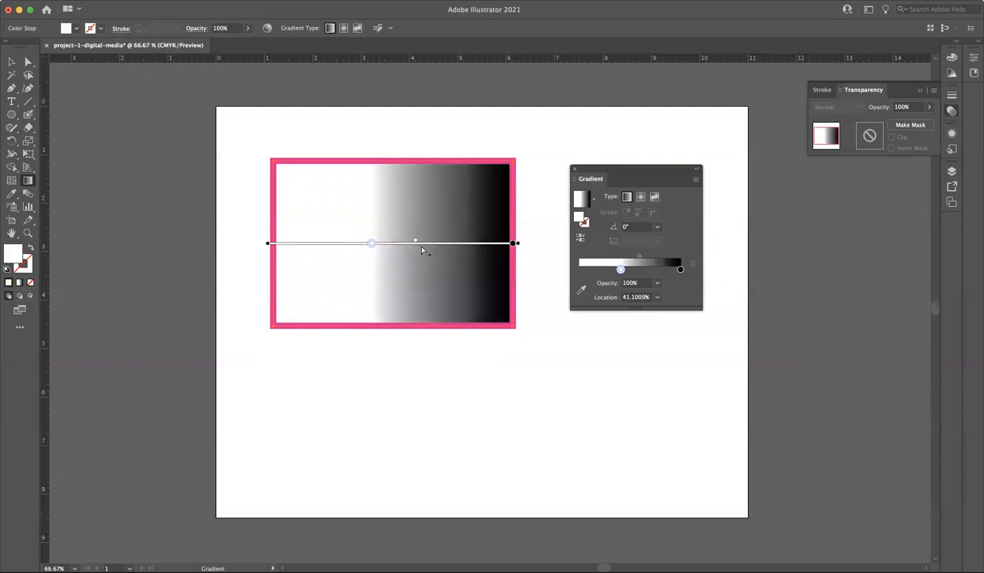
Choose the red CE2828 for the gradient's white stop, then close the gradient settings and deselect the rectangle.
{"action": "double_click", "coordinate": [579, 215]}
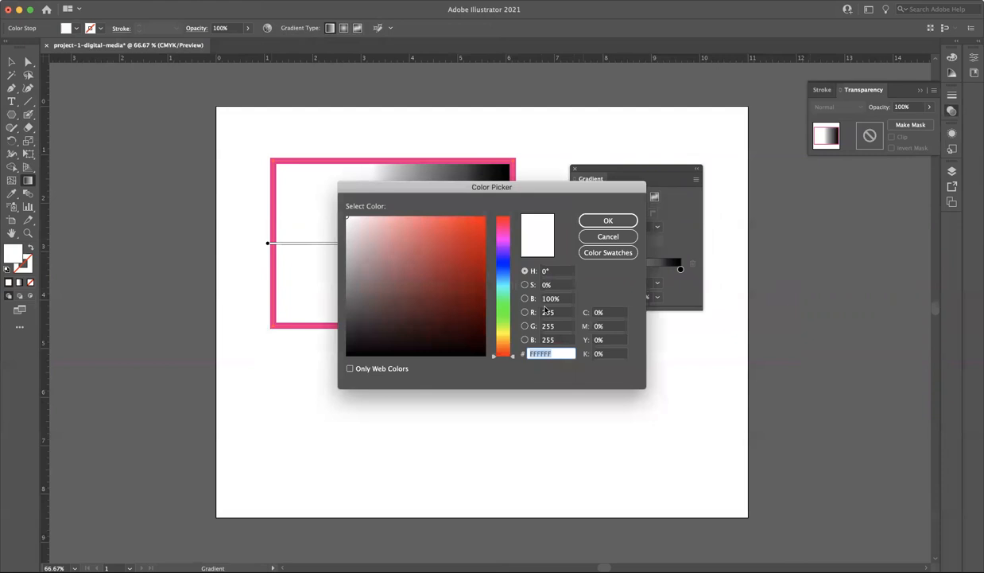
{"action": "left_click", "coordinate": [459, 243]}
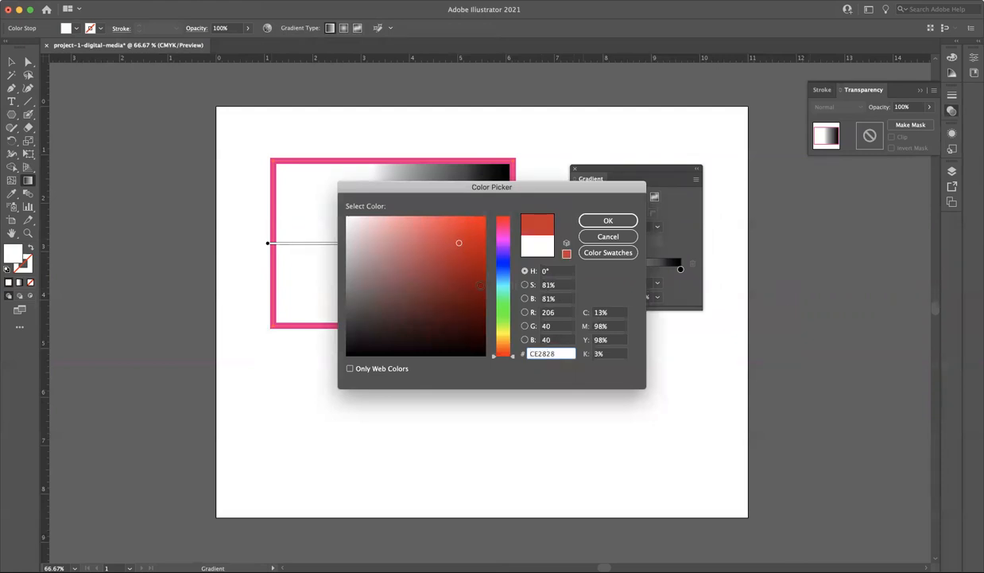
{"action": "left_click", "coordinate": [607, 221]}
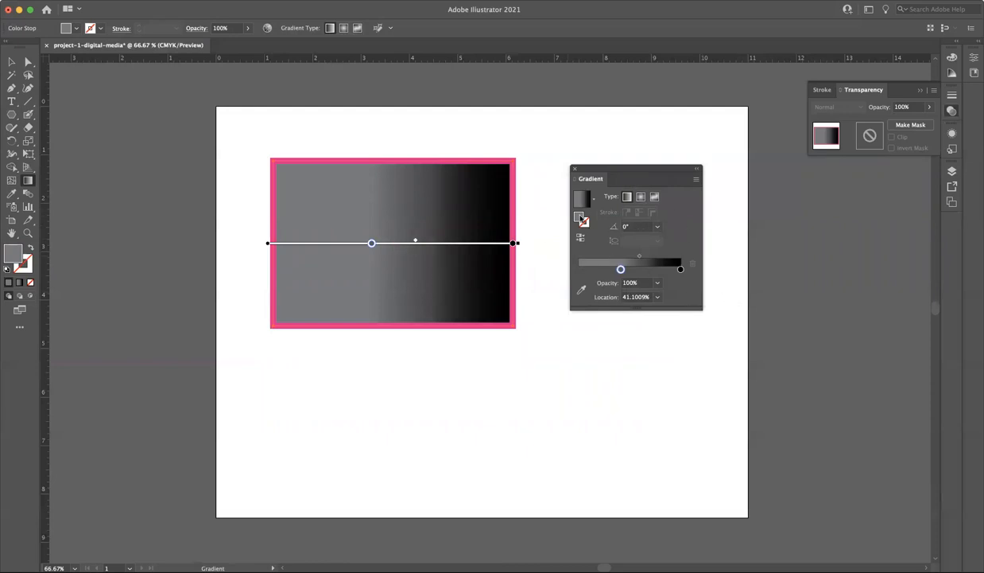
{"action": "left_click", "coordinate": [575, 169]}
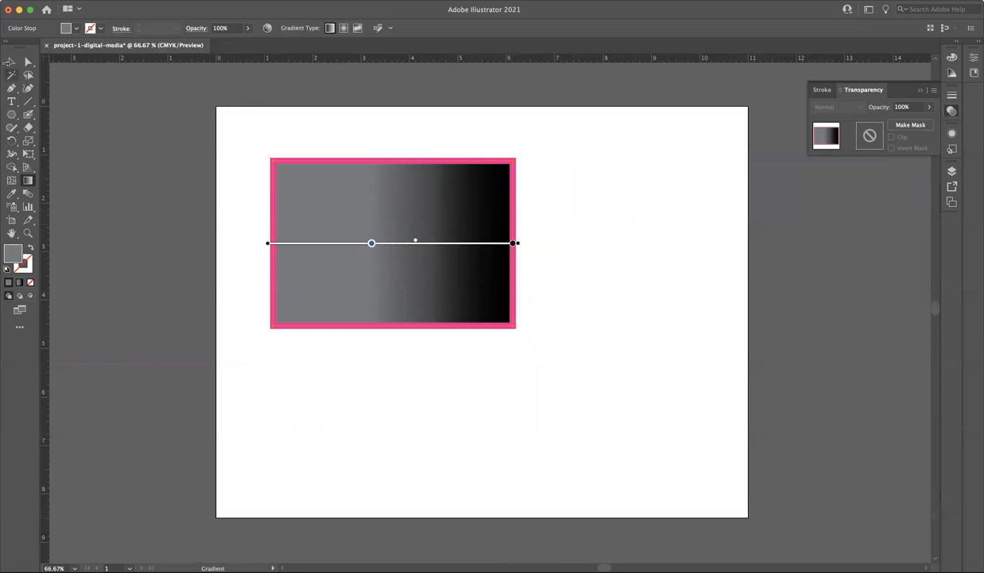
{"action": "left_click", "coordinate": [11, 62]}
{"action": "left_click", "coordinate": [61, 81]}
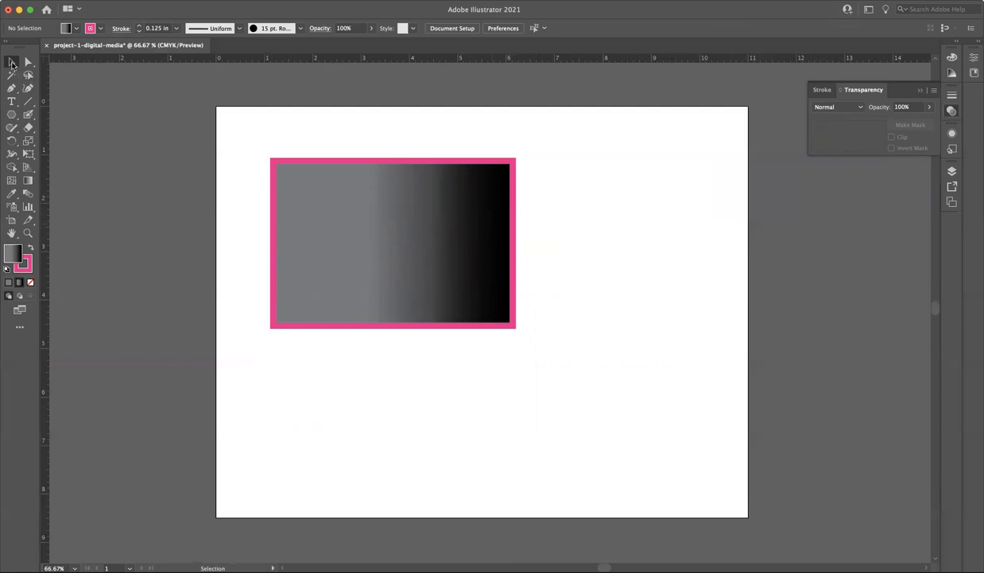
Deselect the gradient rectangle and make the content layer visible again.
{"action": "left_click", "coordinate": [489, 208]}
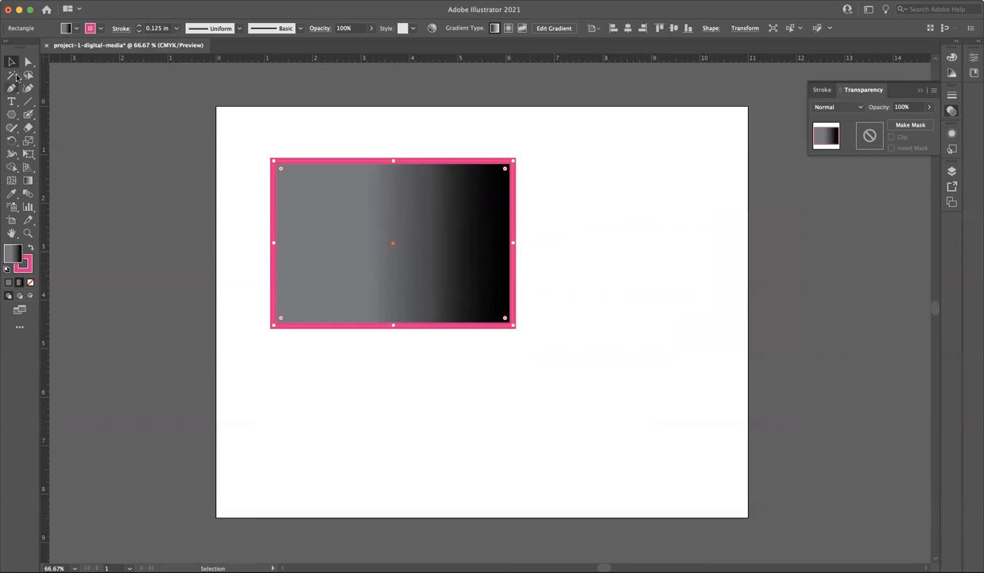
{"action": "left_click", "coordinate": [224, 185]}
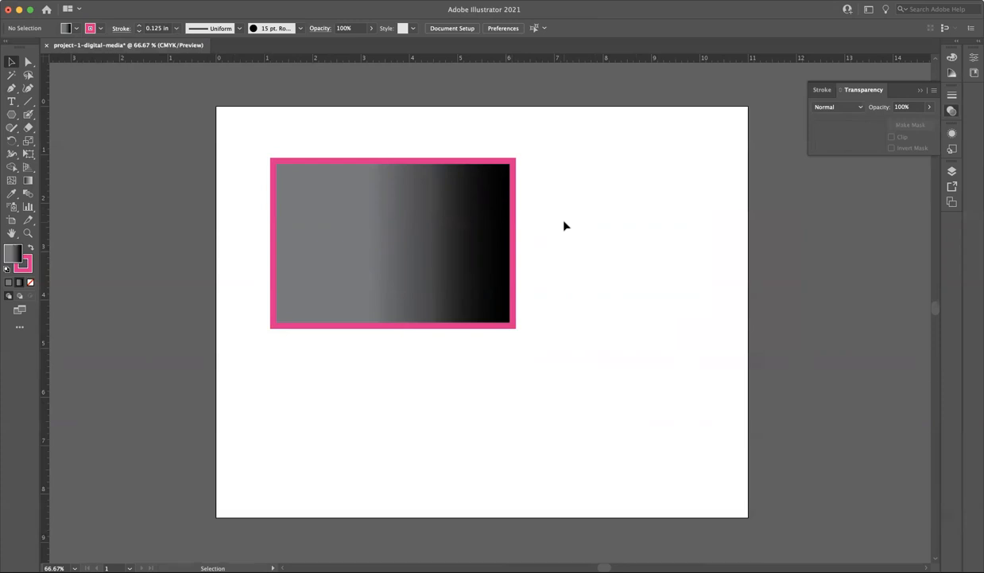
{"action": "left_click", "coordinate": [951, 171]}
{"action": "left_click", "coordinate": [816, 206]}
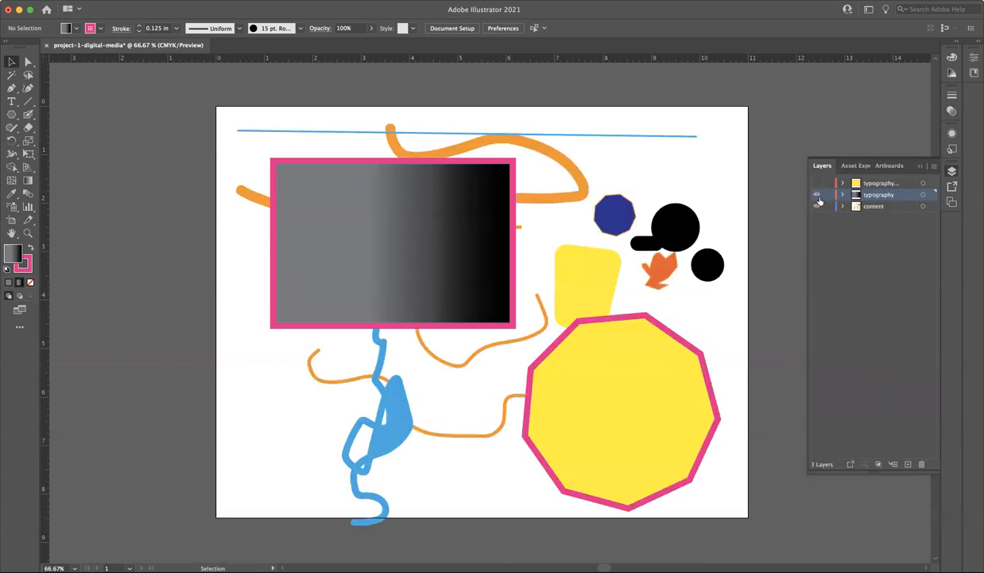
Make the topmost typography layer visible and set up a PNG export to the Desktop that uses all artboards.
{"action": "left_click", "coordinate": [817, 183]}
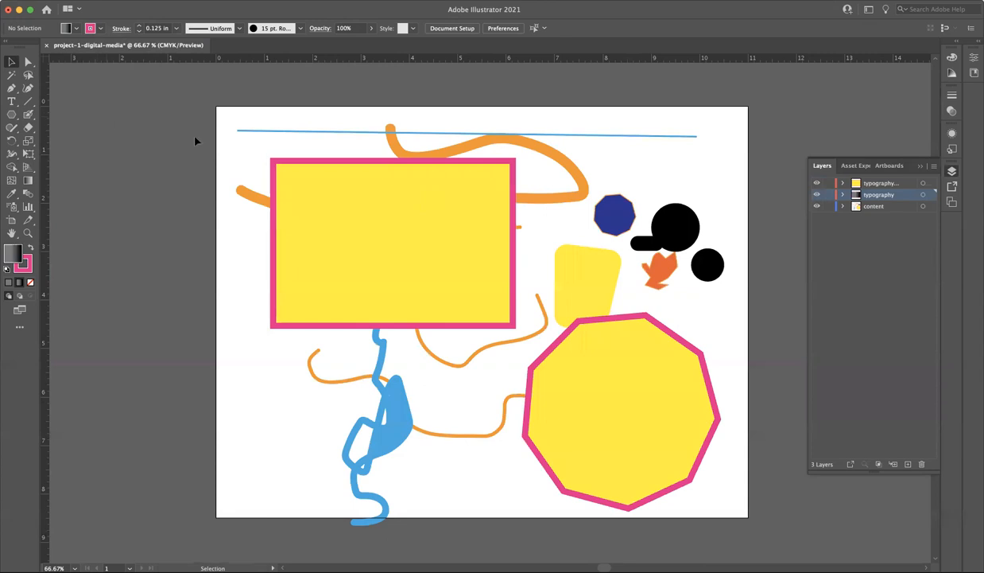
{"action": "left_click", "coordinate": [91, 4]}
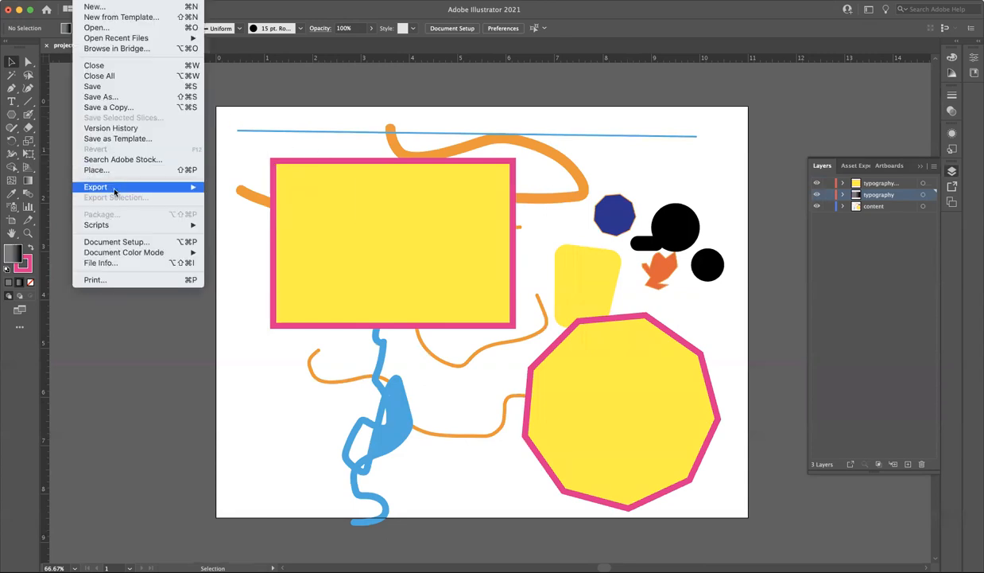
{"action": "mouse_move", "coordinate": [110, 183]}
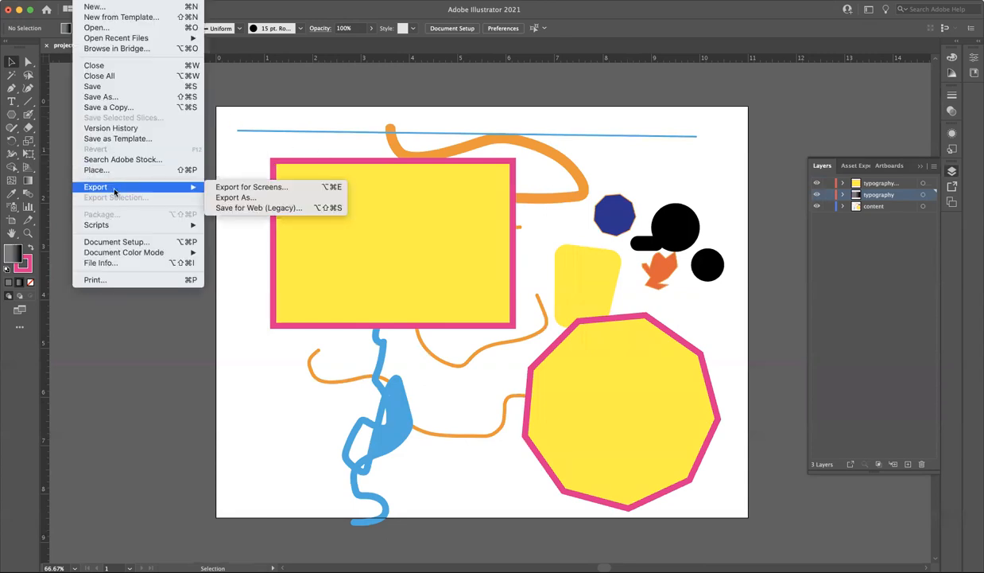
{"action": "left_click", "coordinate": [231, 198]}
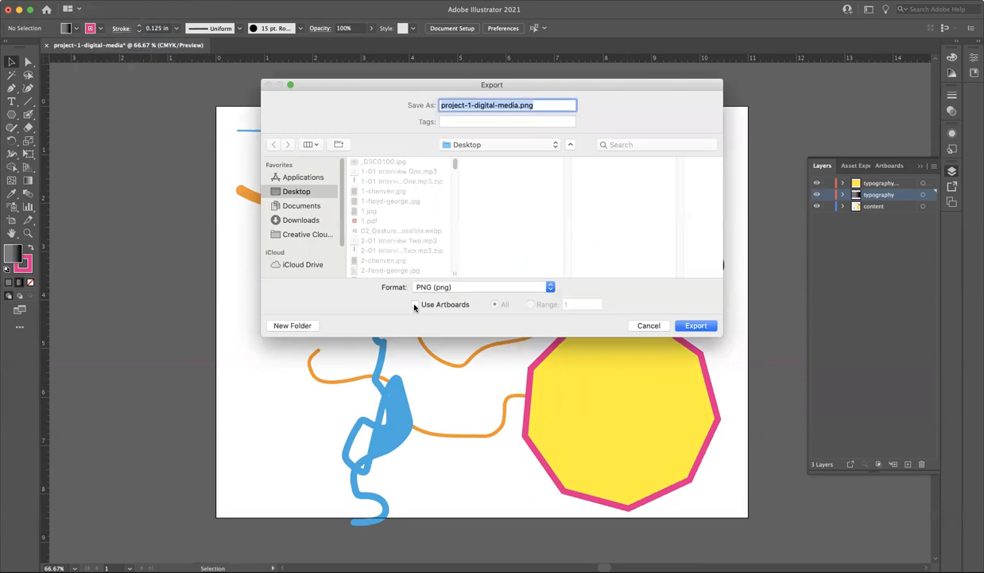
{"action": "left_click", "coordinate": [414, 304]}
{"action": "left_click", "coordinate": [299, 206]}
{"action": "left_click", "coordinate": [298, 192]}
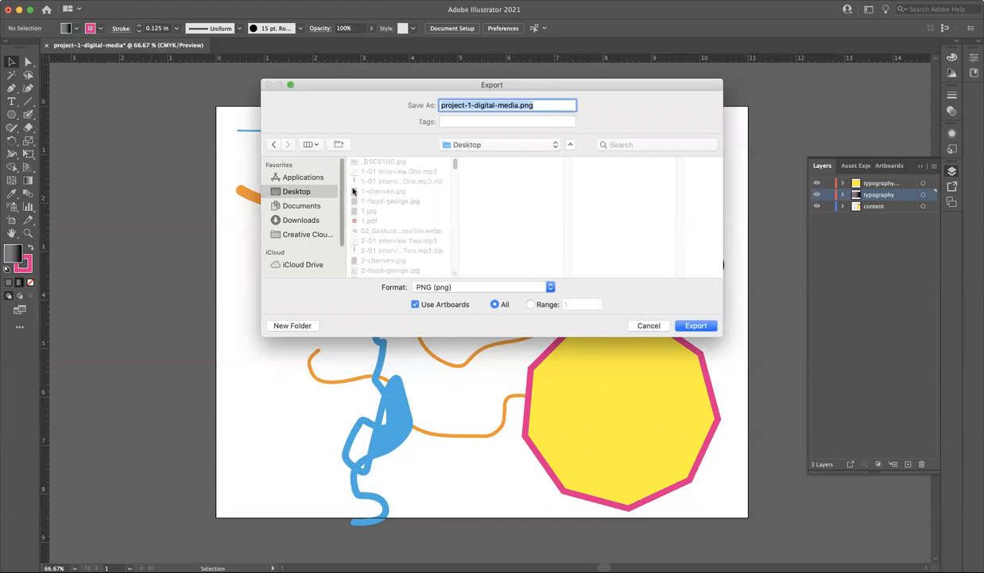
Export the PNG at High (300 ppi) with Type Optimized anti-aliasing and a transparent background, and switch away from Illustrator.
{"action": "left_click", "coordinate": [690, 325]}
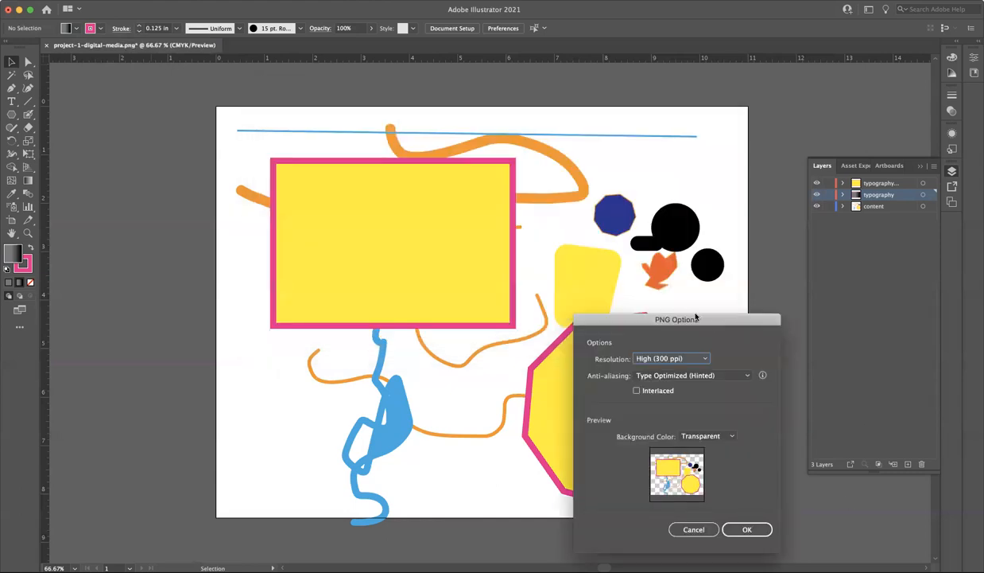
{"action": "left_click_drag", "start_coordinate": [676, 315], "coordinate": [669, 227]}
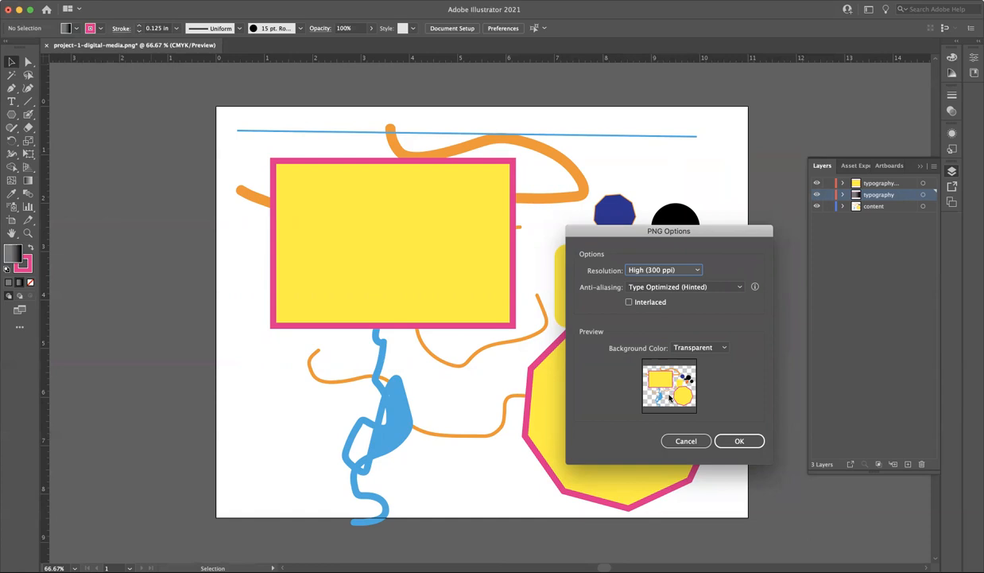
{"action": "left_click", "coordinate": [749, 444]}
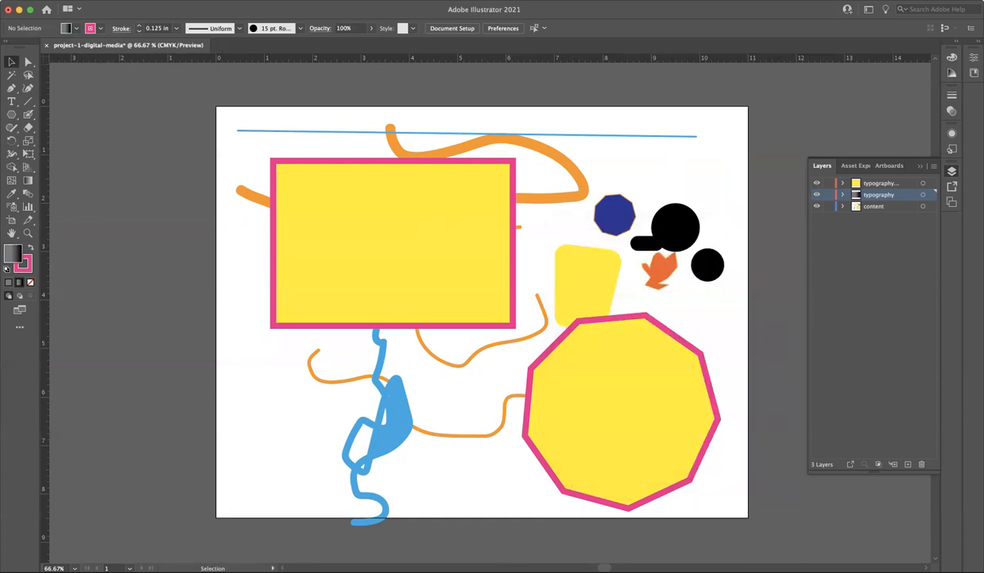
{"action": "key", "text": "super+Tab"}
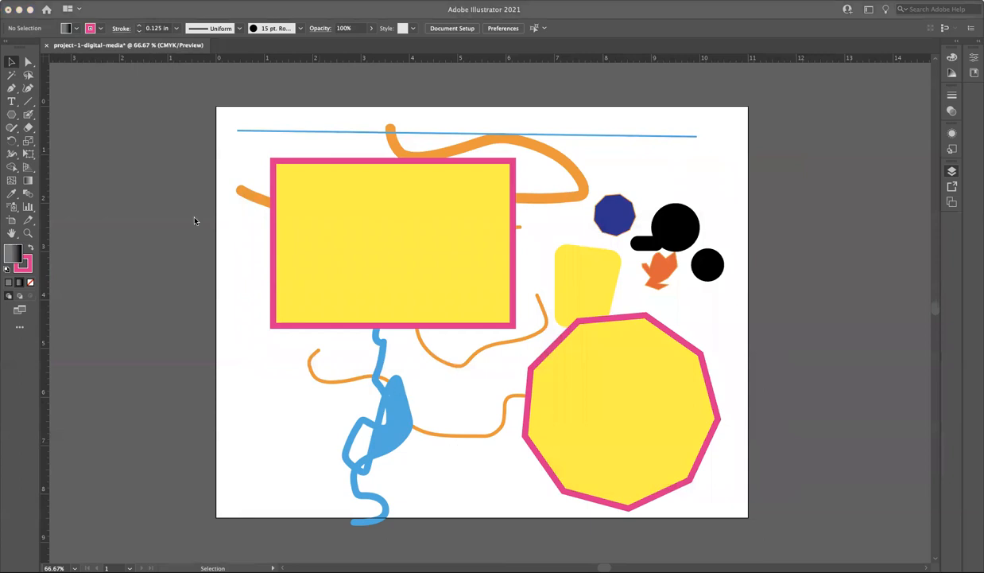